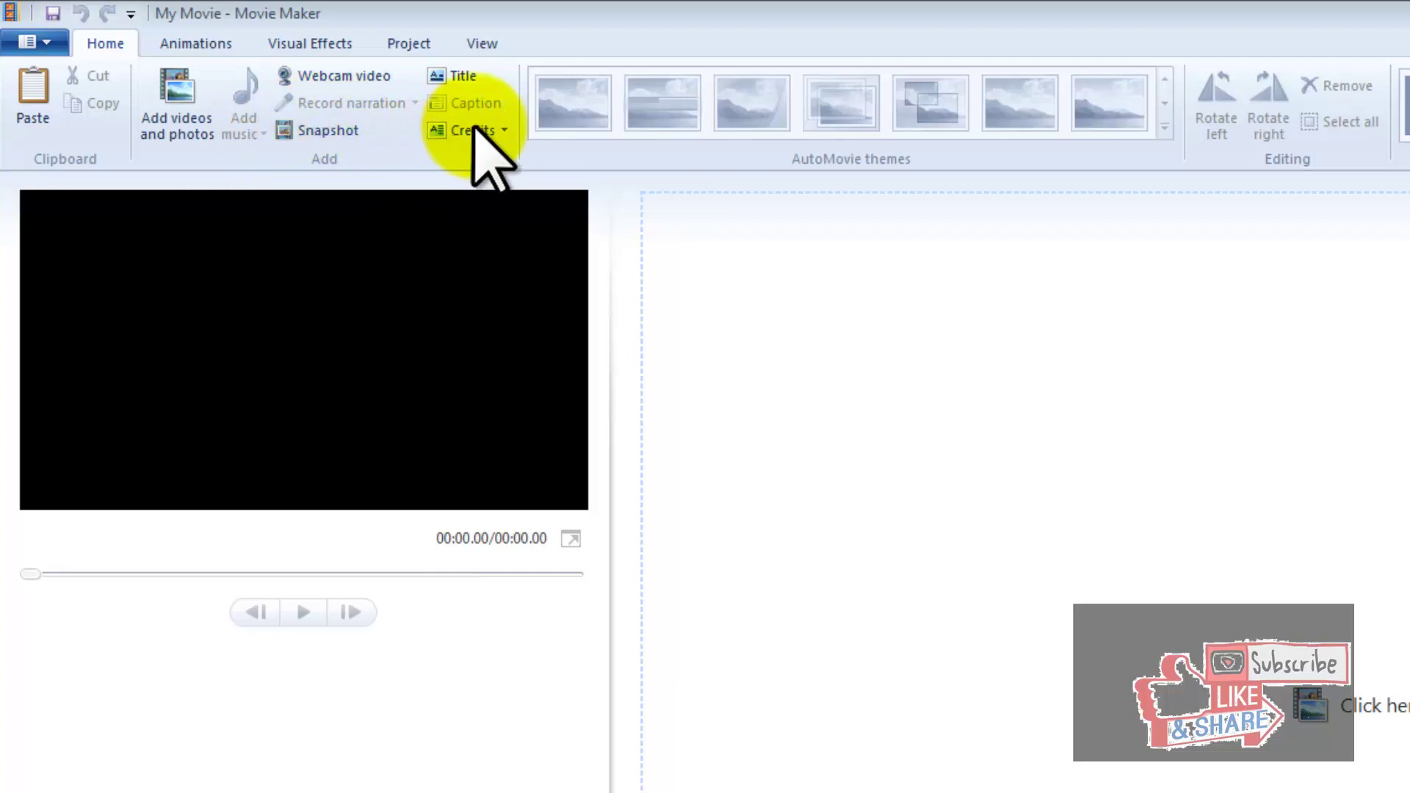
left_click(189, 42)
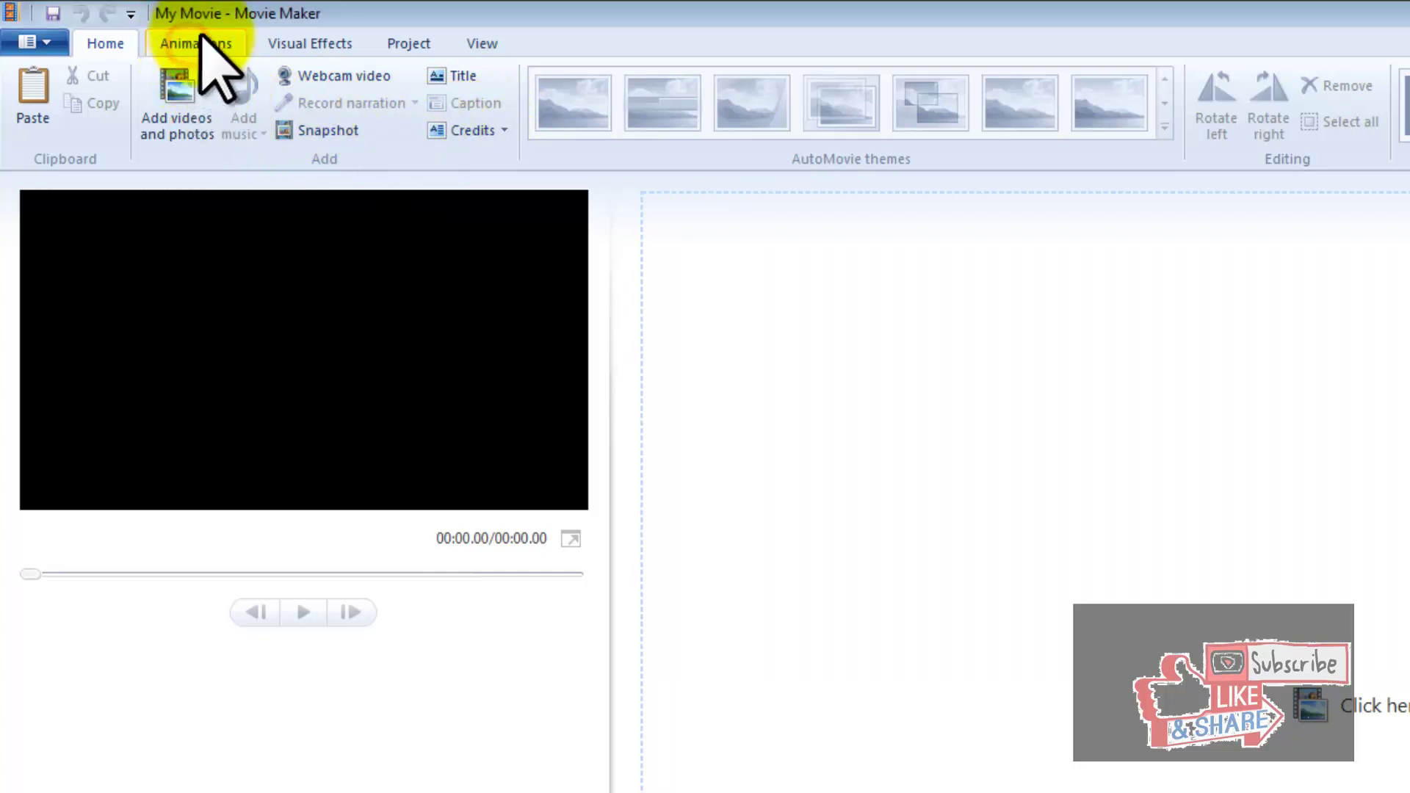
left_click(219, 42)
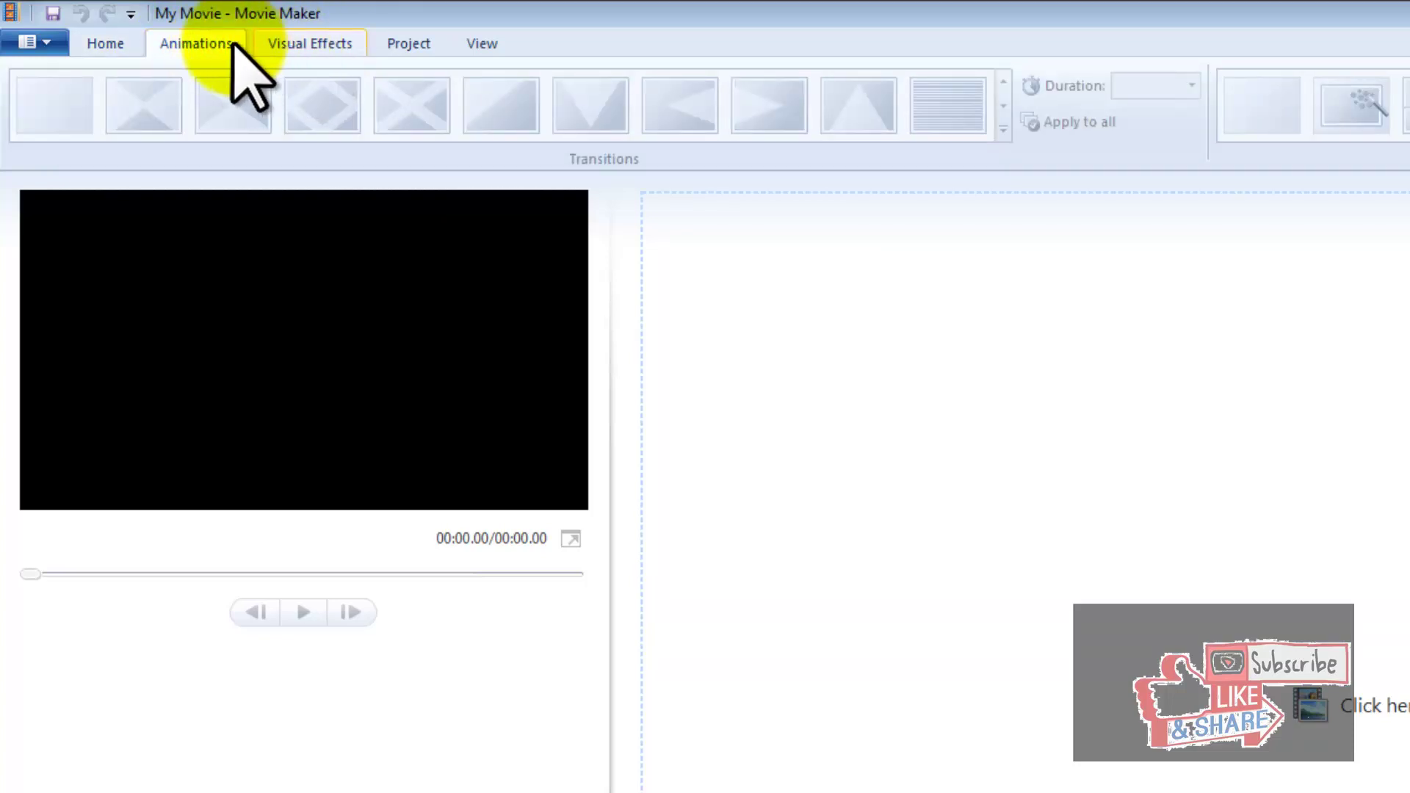
left_click(233, 43)
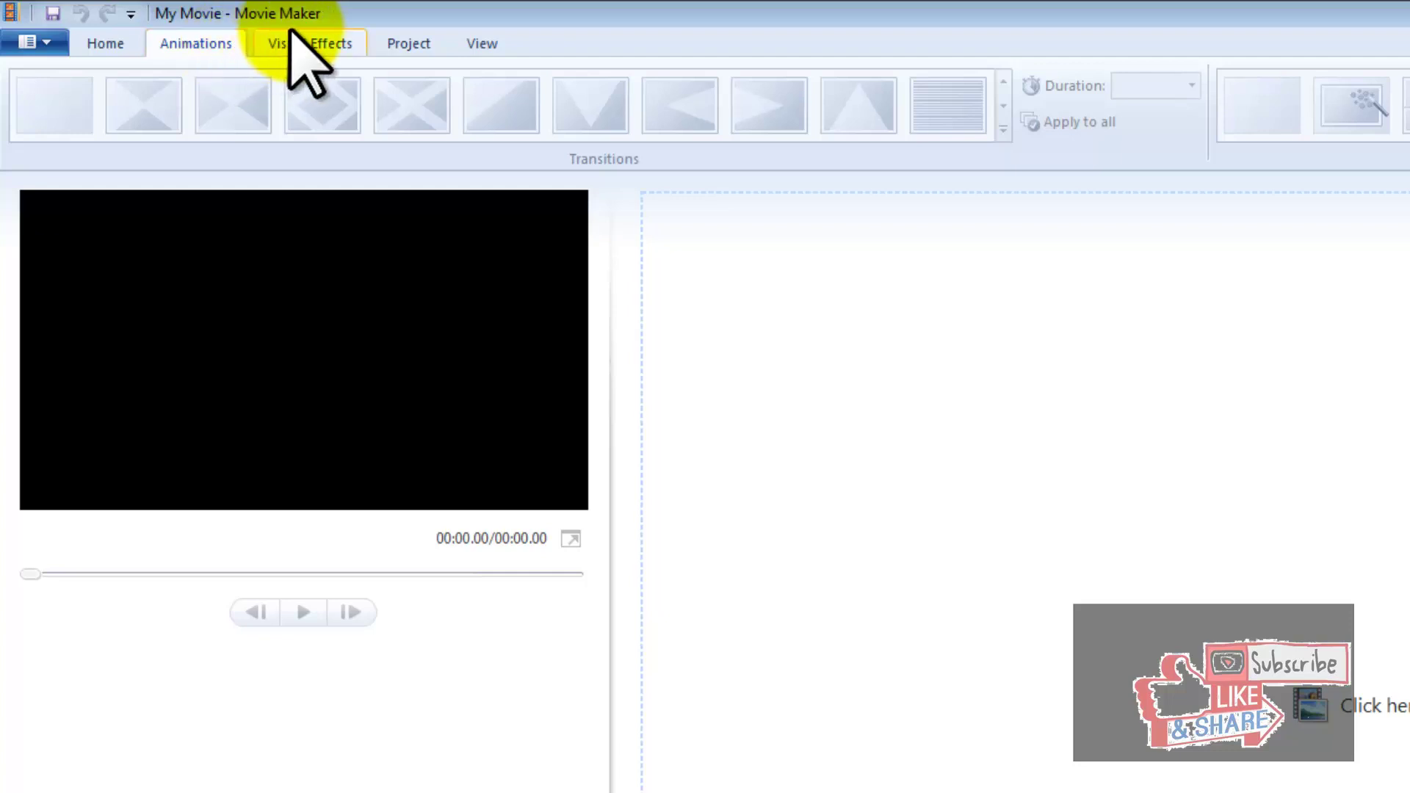
left_click(293, 37)
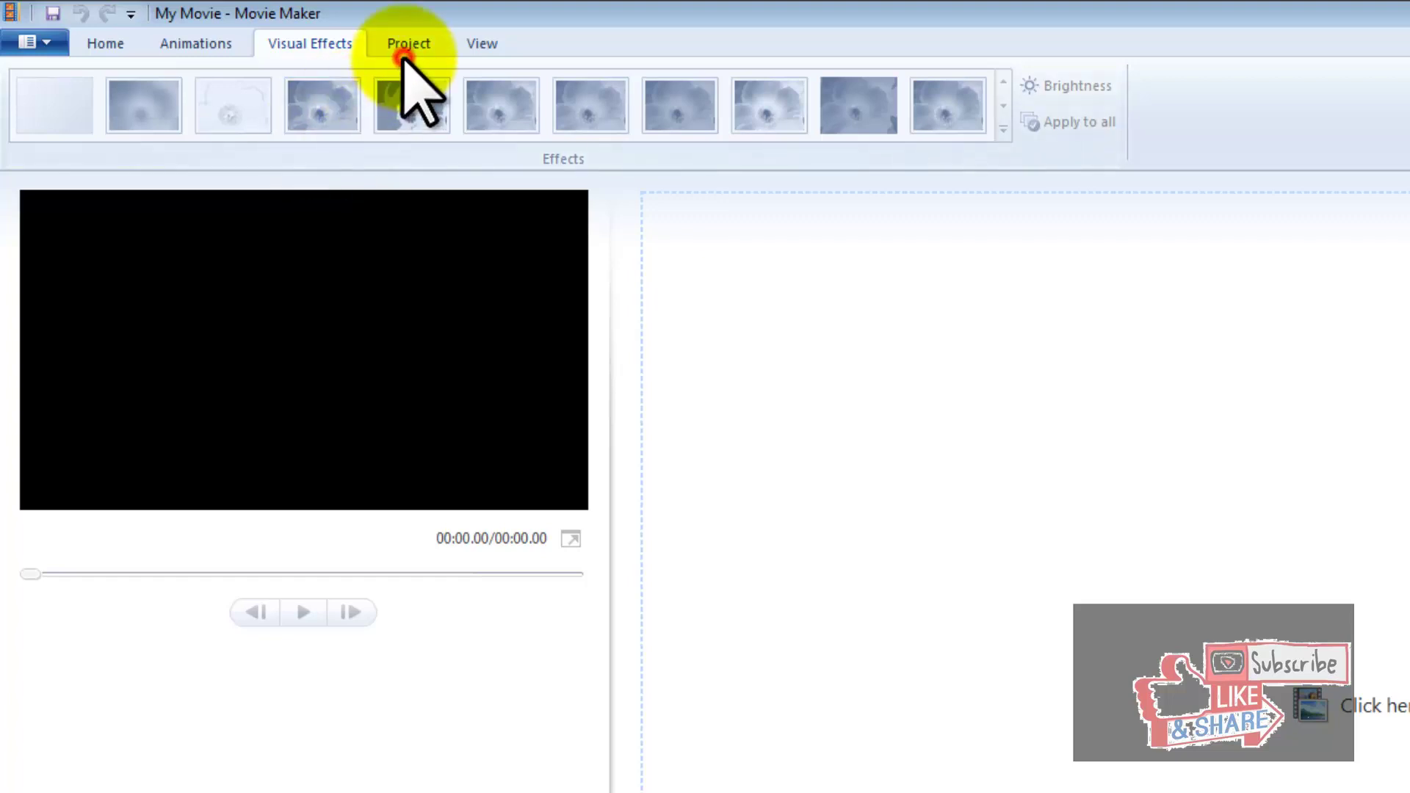
- Switch the project's aspect ratio to Standard (4:3) and return it to Widescreen (16:9)
left_click(406, 44)
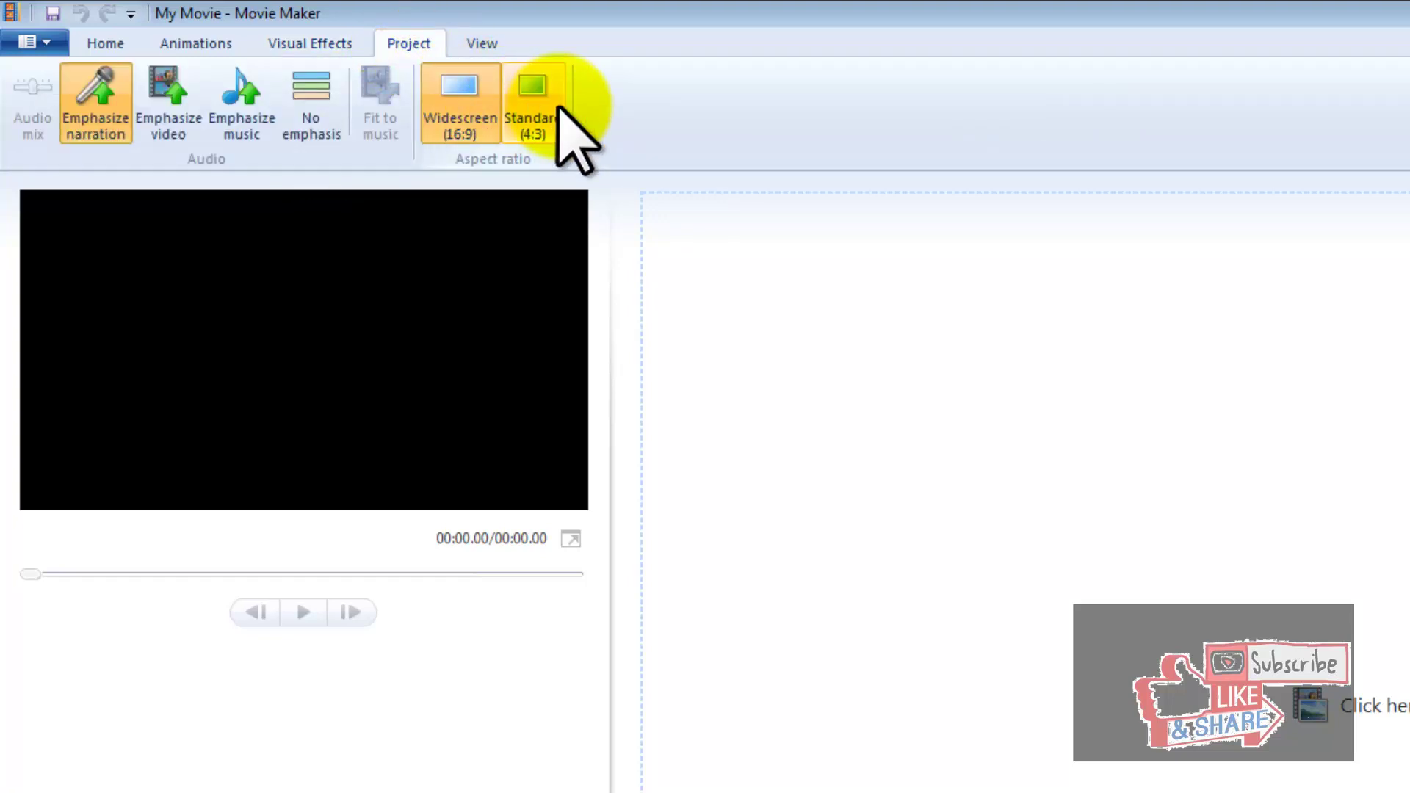
left_click(576, 139)
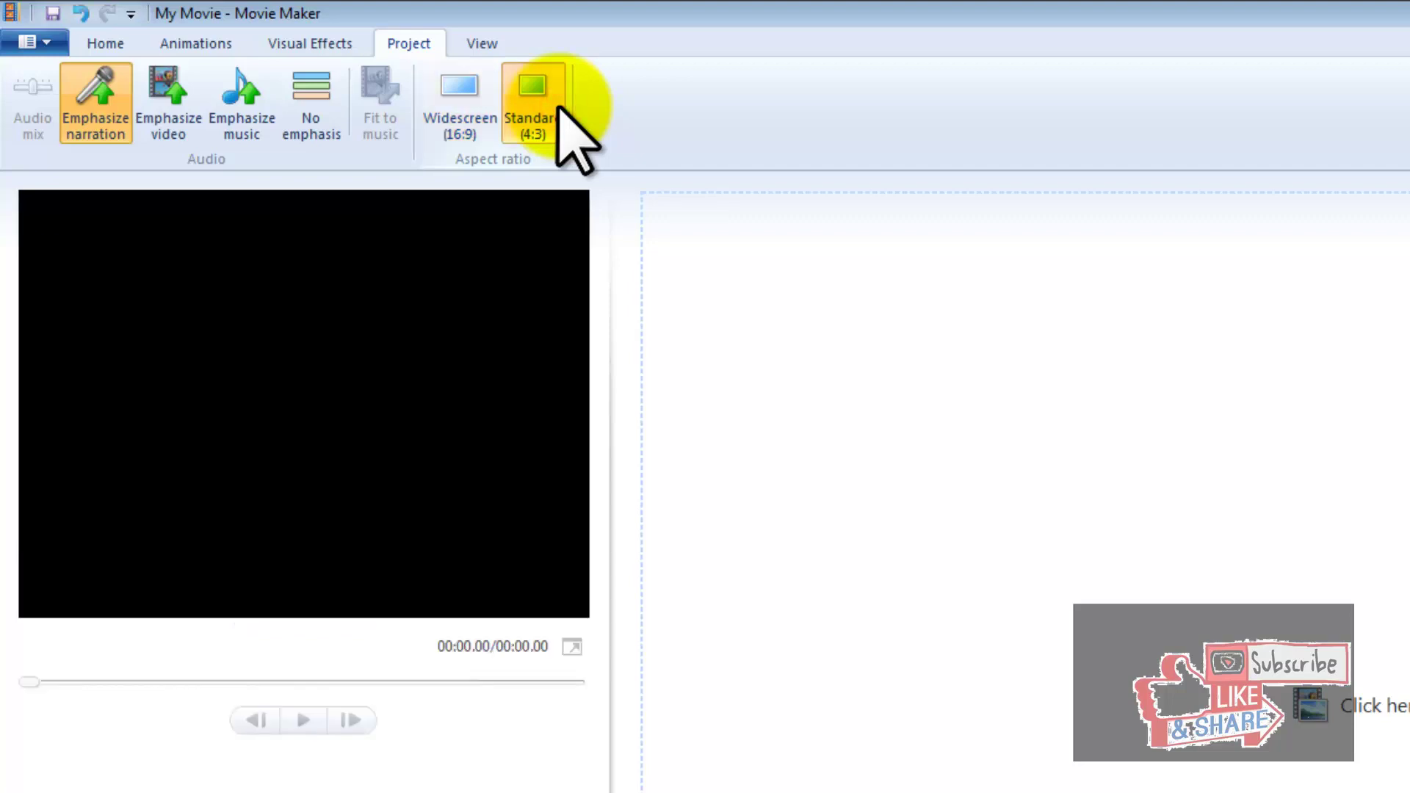
left_click(488, 108)
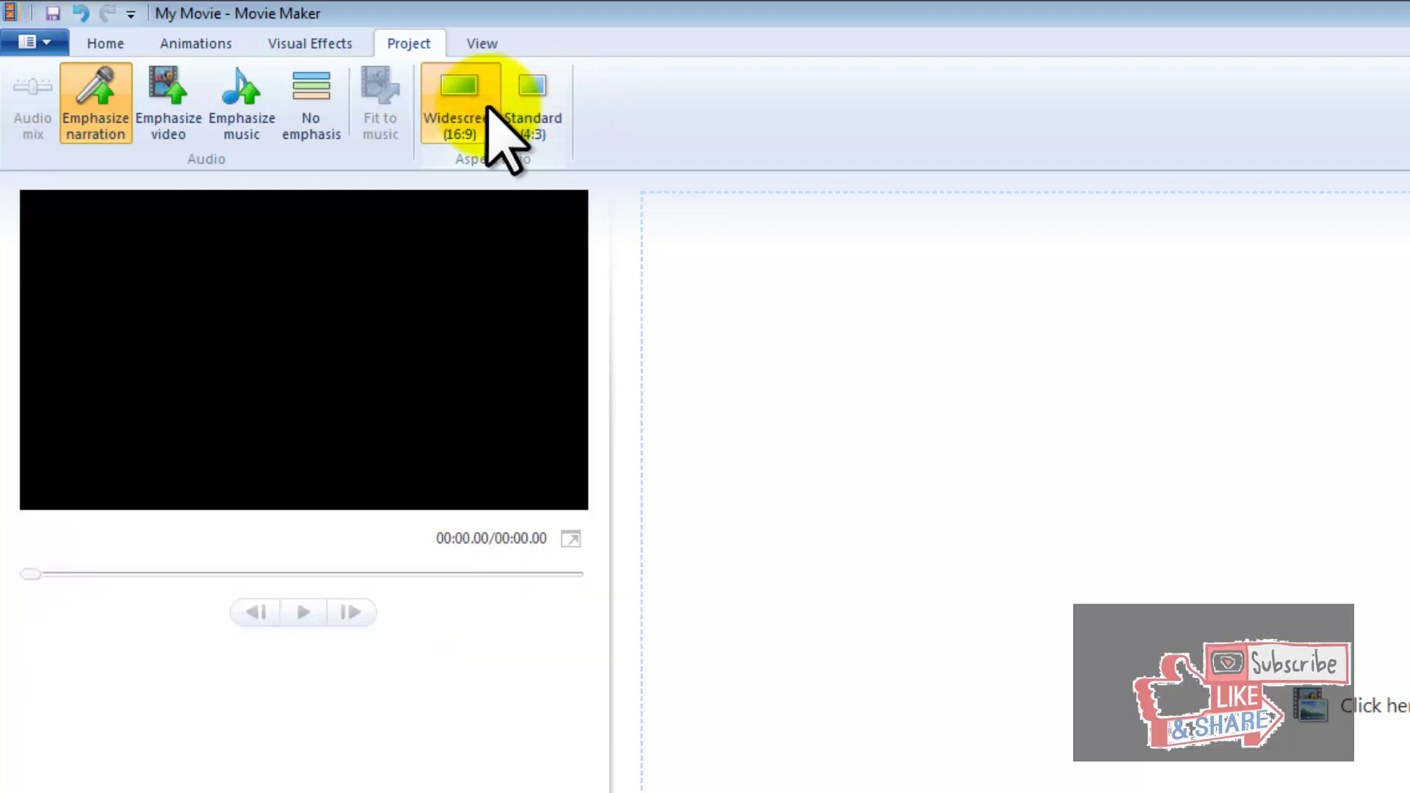
- Add the video VID20181204201858.mp4 from the Videos library to the empty project
left_click(107, 44)
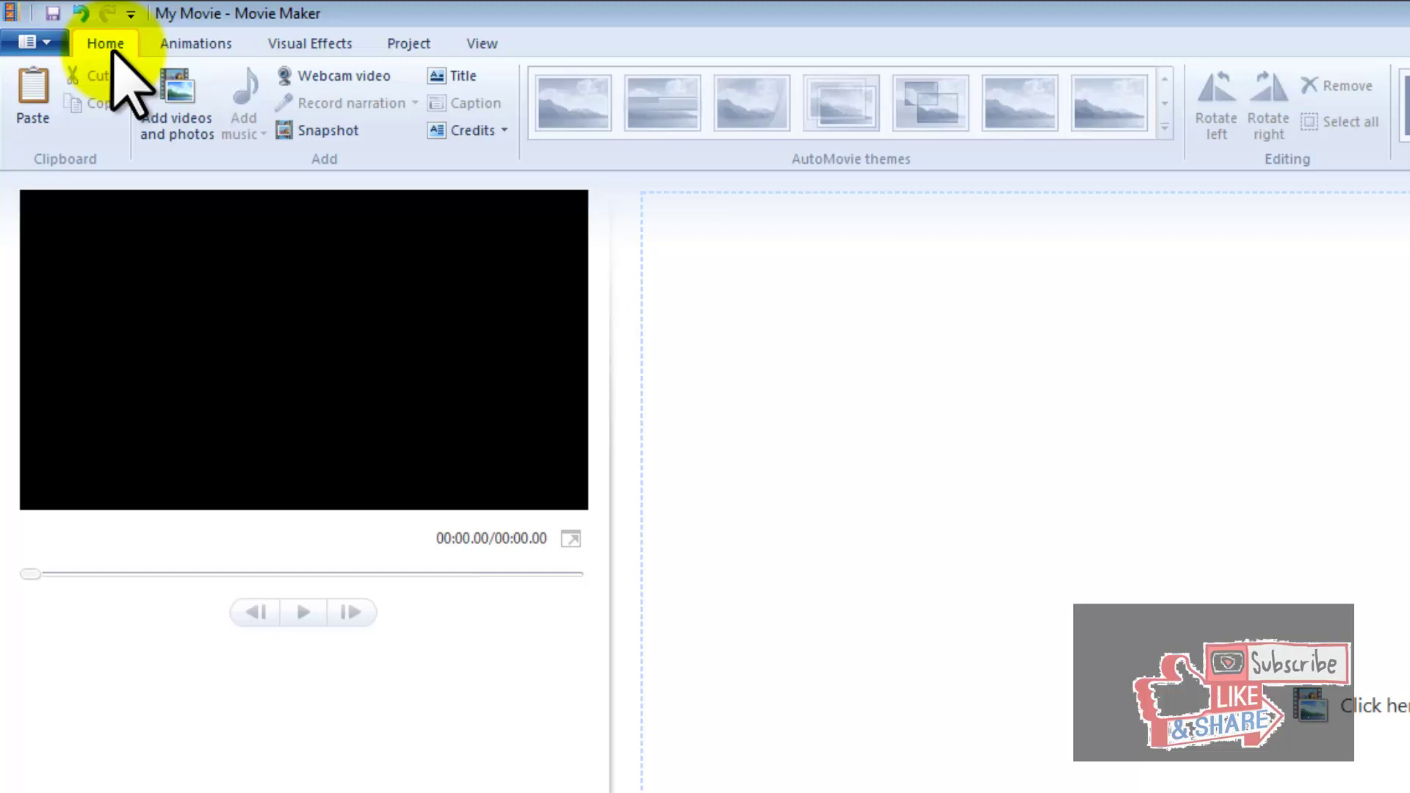
left_click(175, 110)
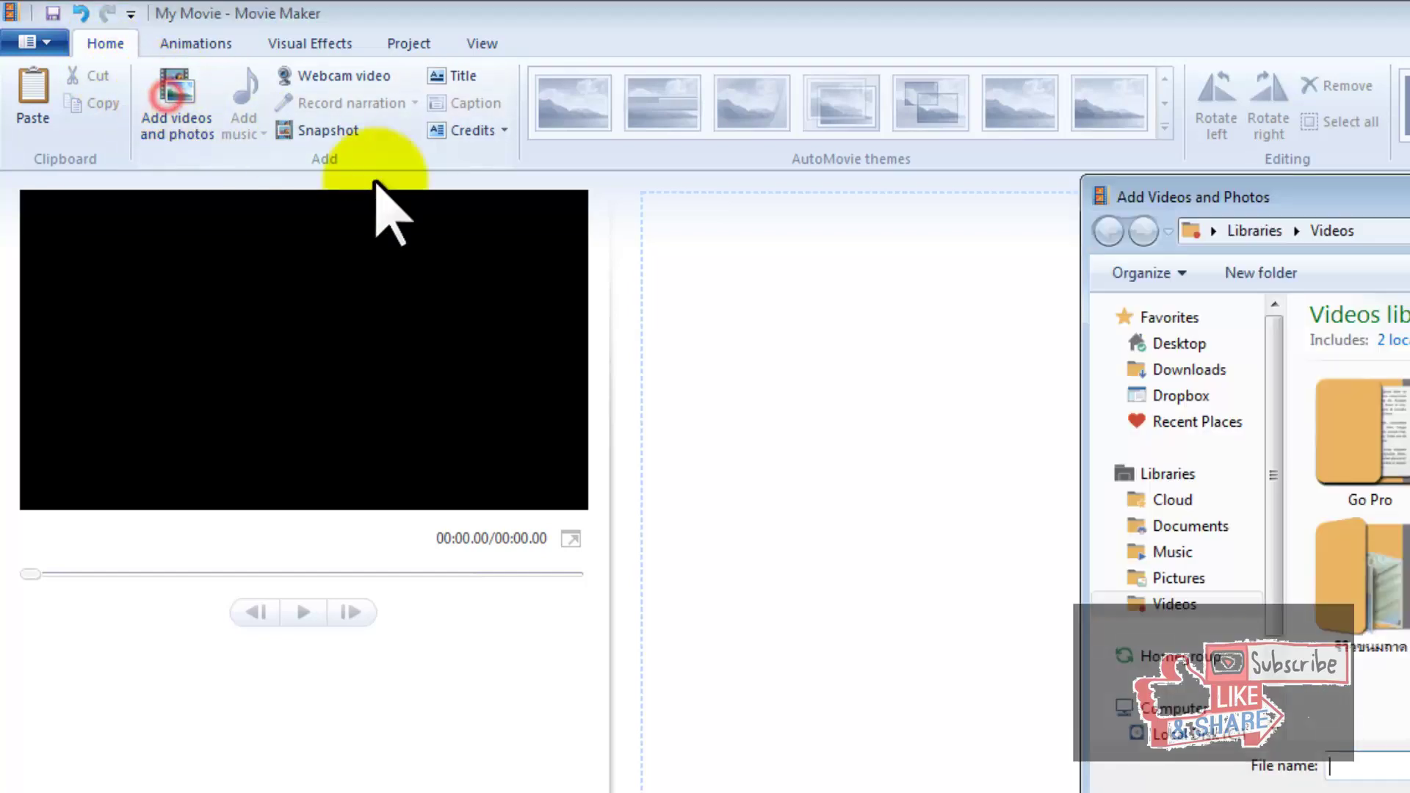
double_click(1260, 552)
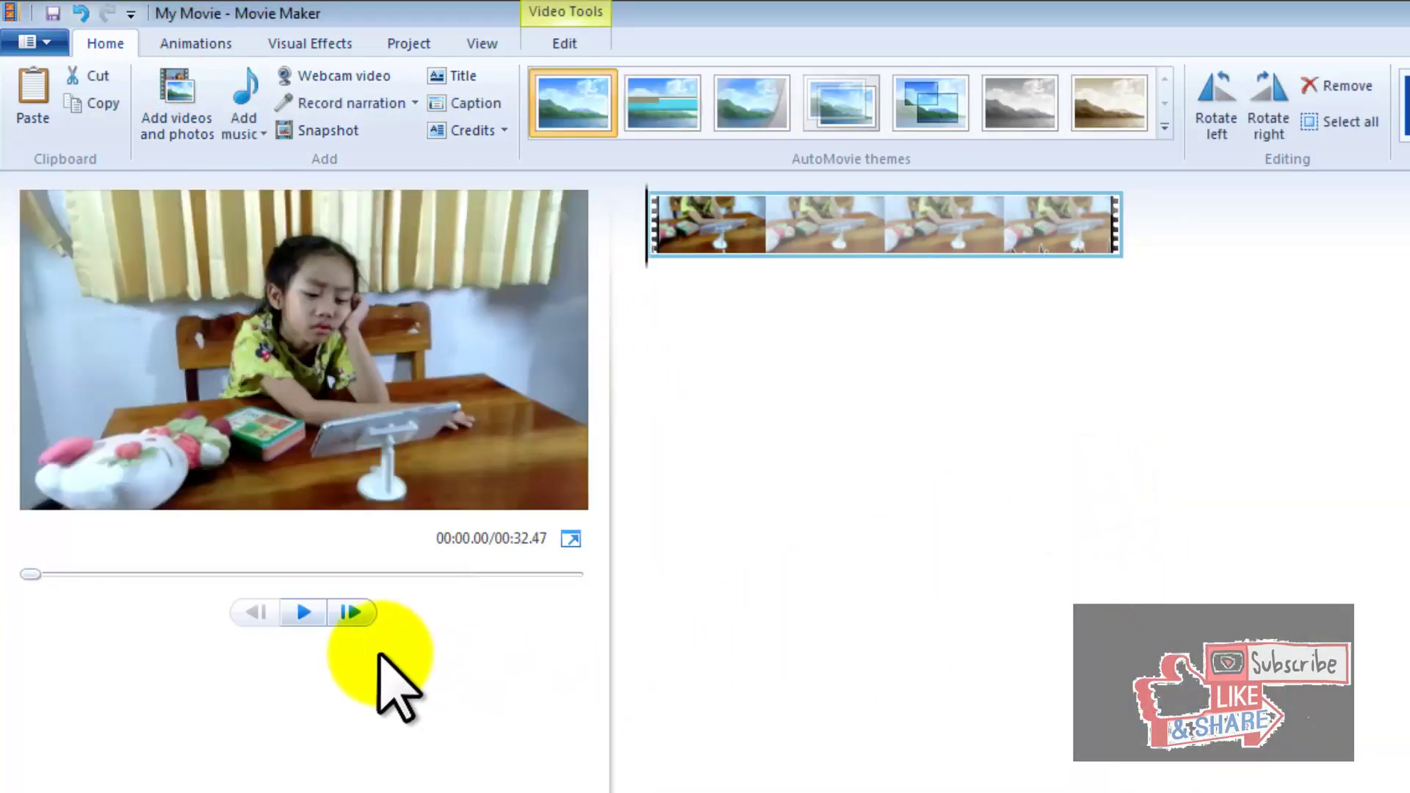
- Play the clip, pause it at about 00:10.41 and split it at that point
left_click(293, 616)
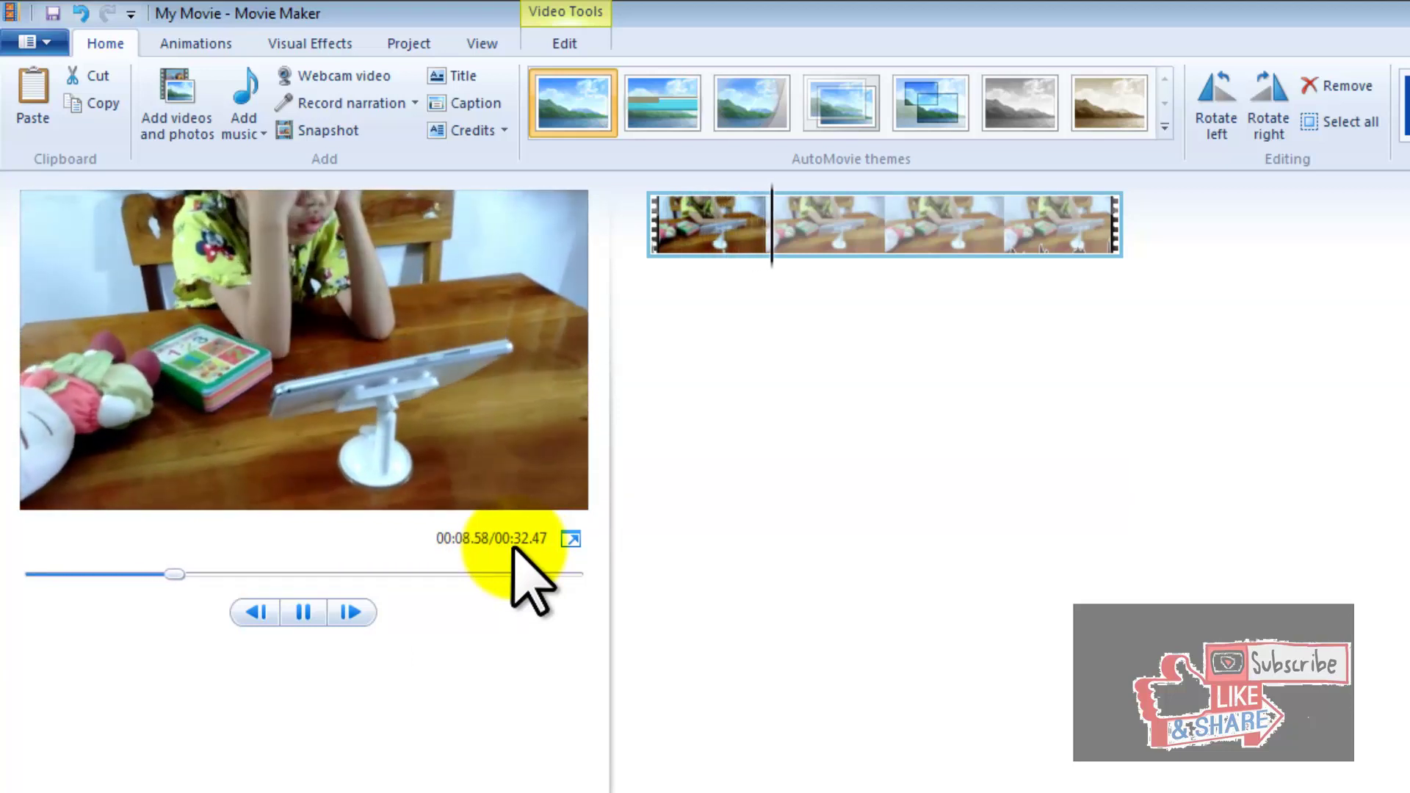
left_click(304, 613)
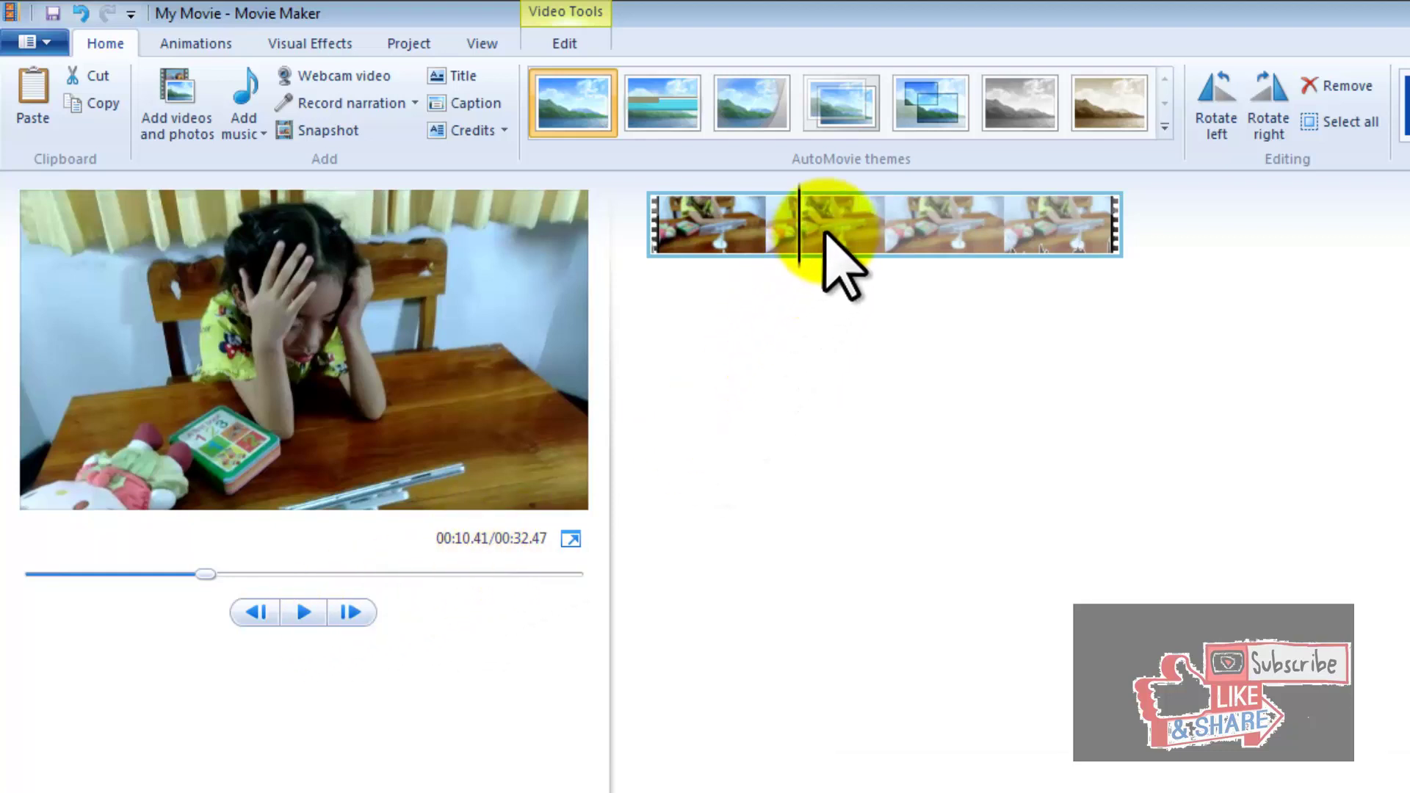
left_click(799, 222)
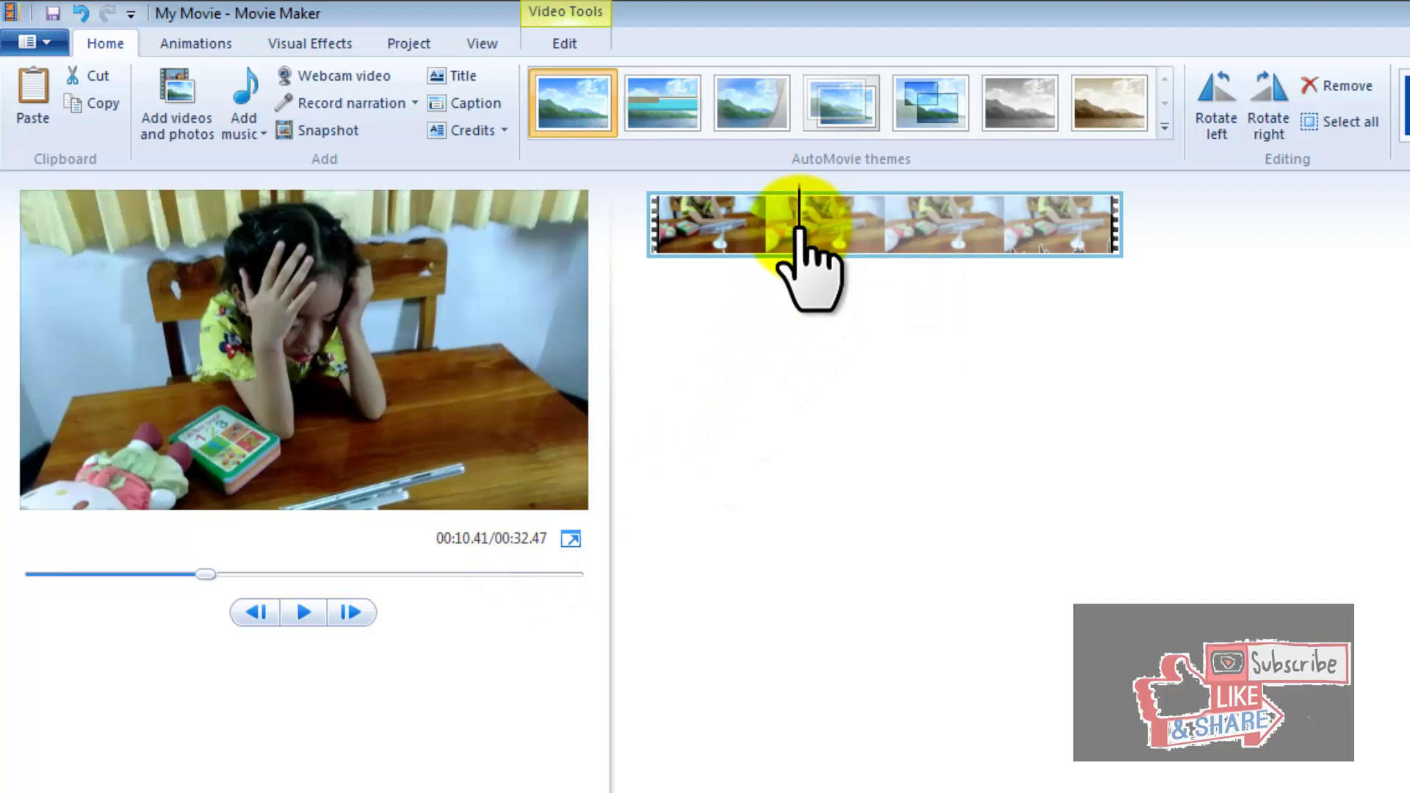
right_click(799, 225)
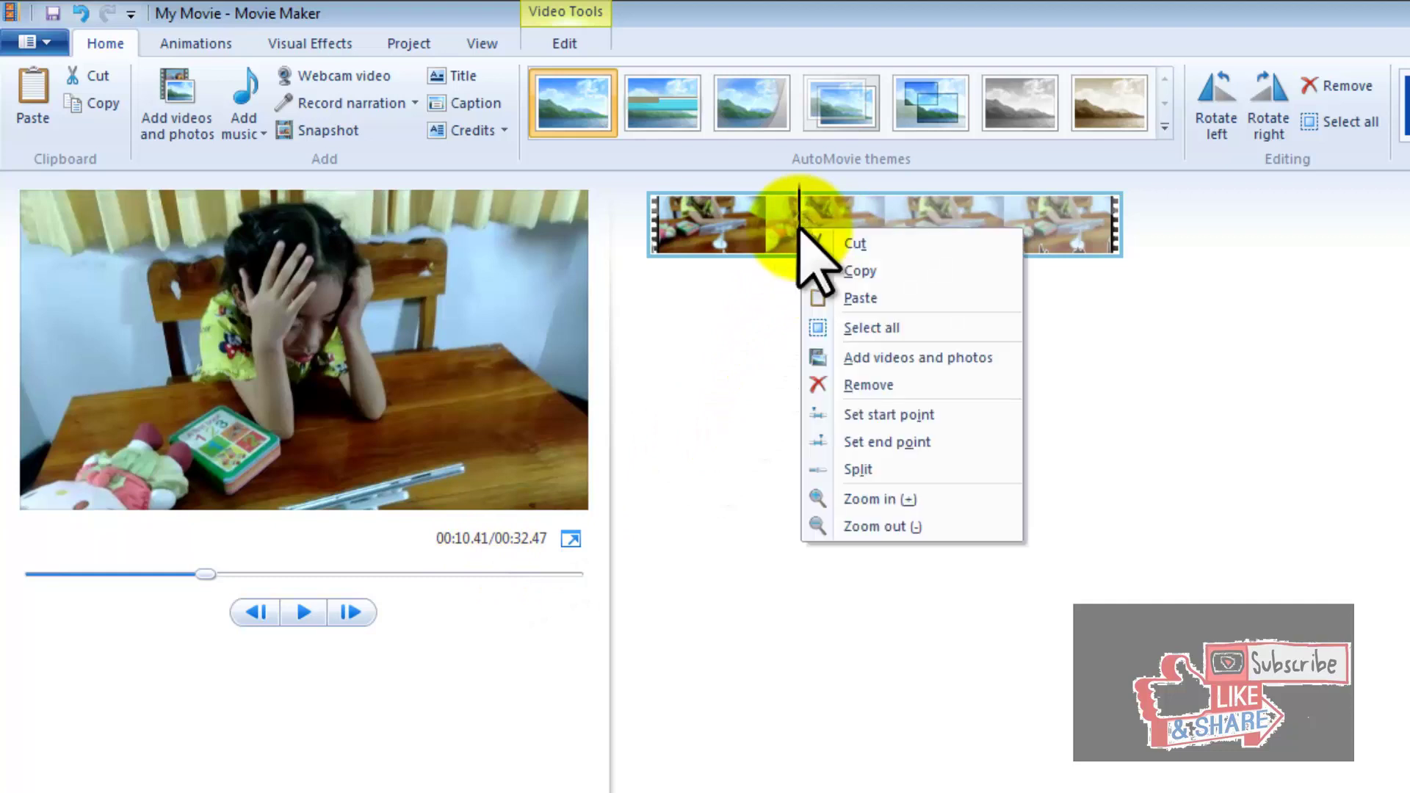
left_click(851, 474)
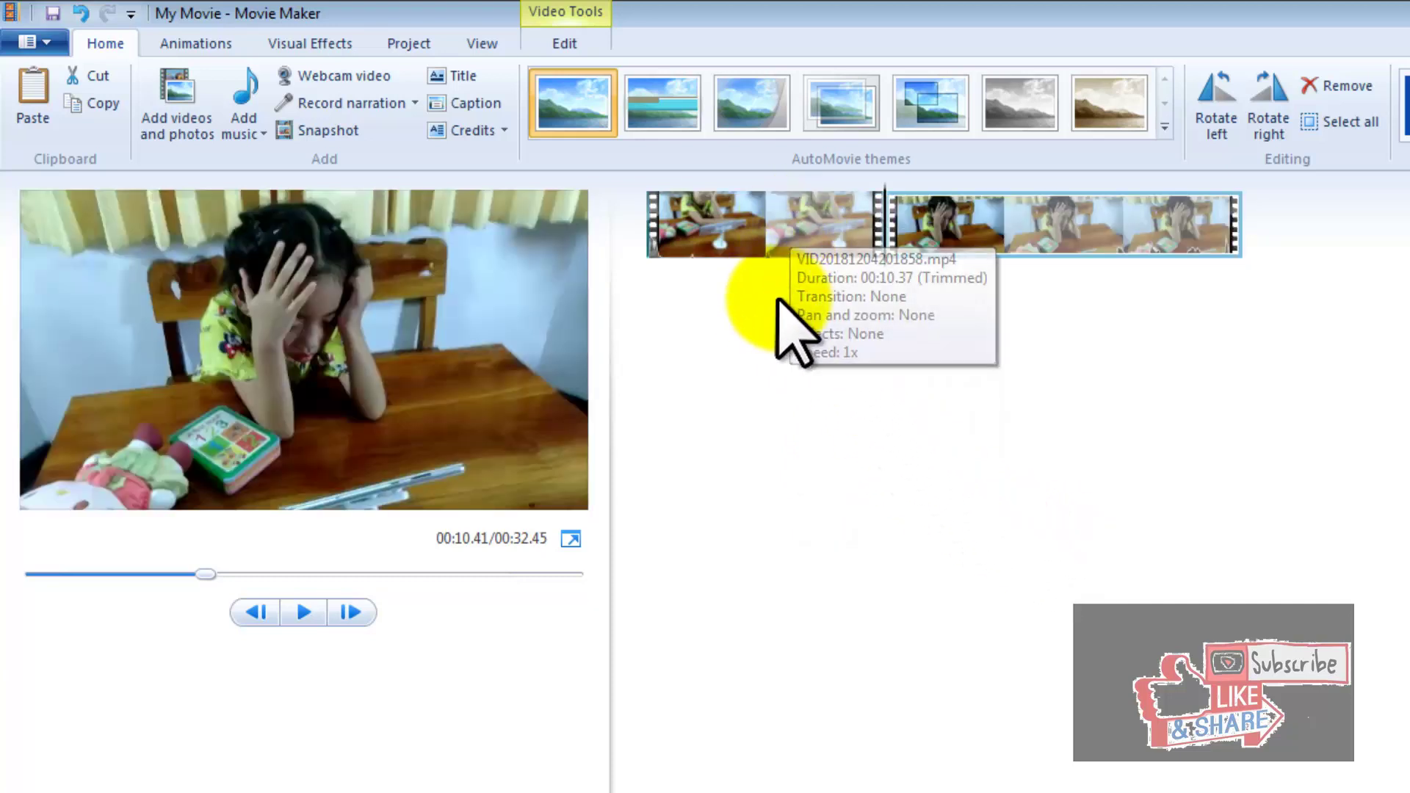
- Remove the second part of the split clip and play back part of the remaining section
left_click(802, 235)
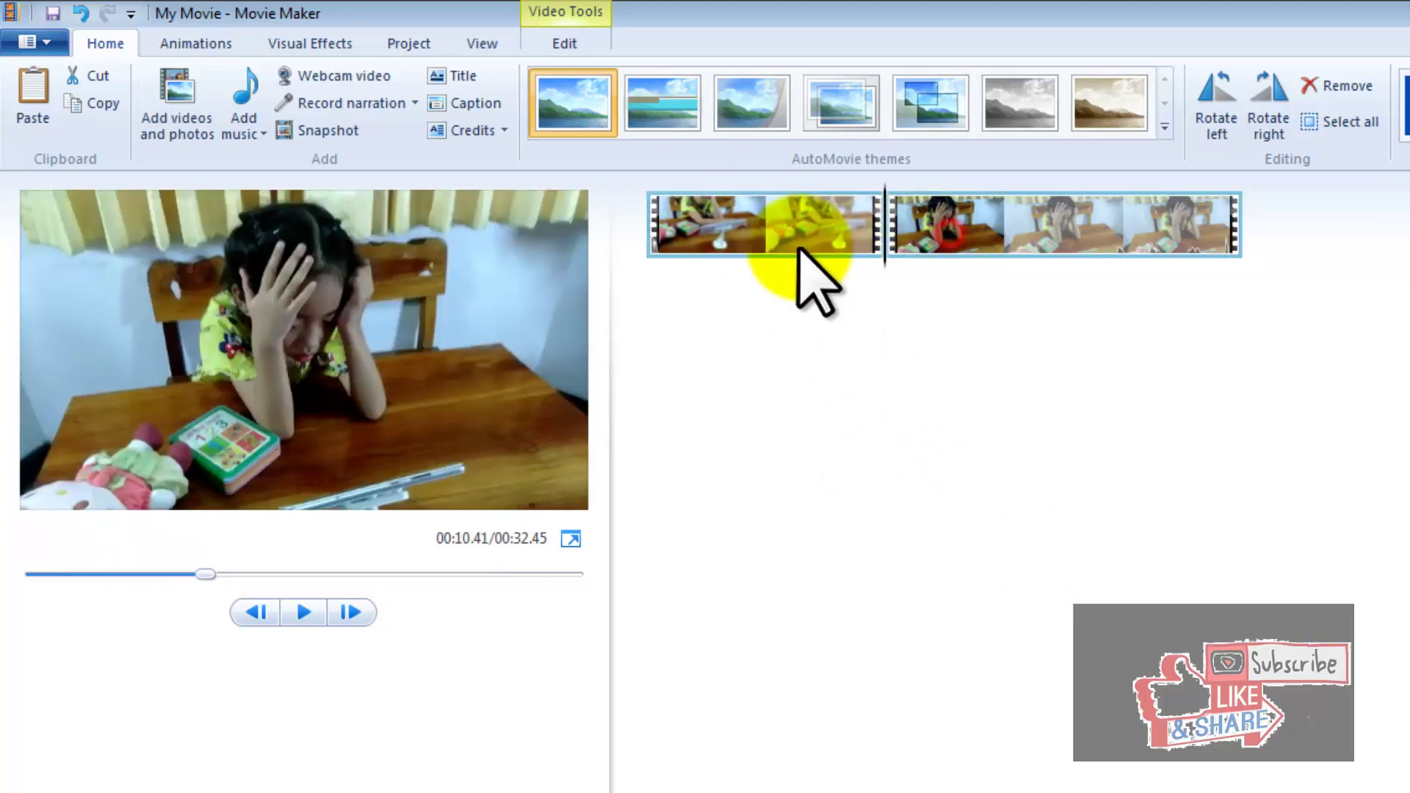
left_click(798, 237)
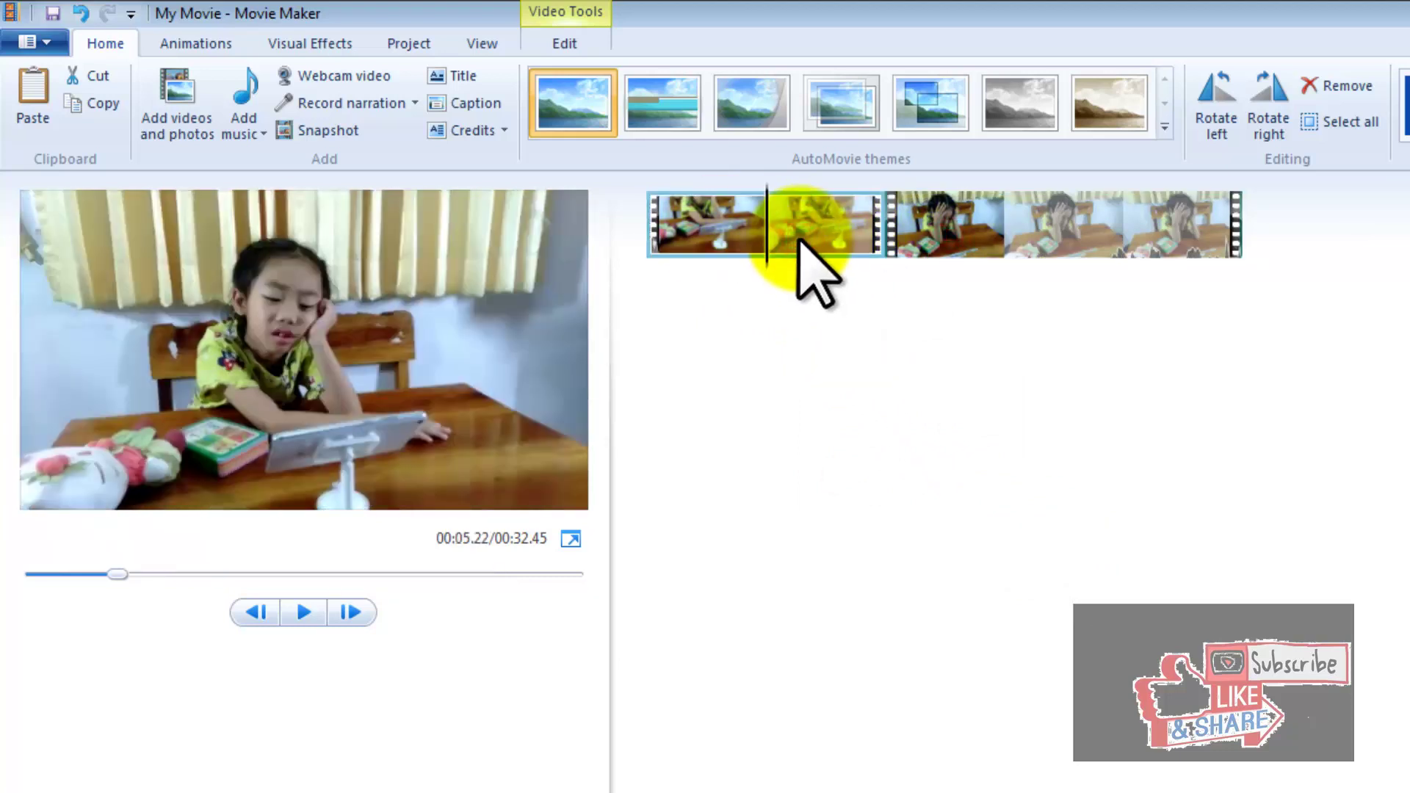
left_click(976, 223)
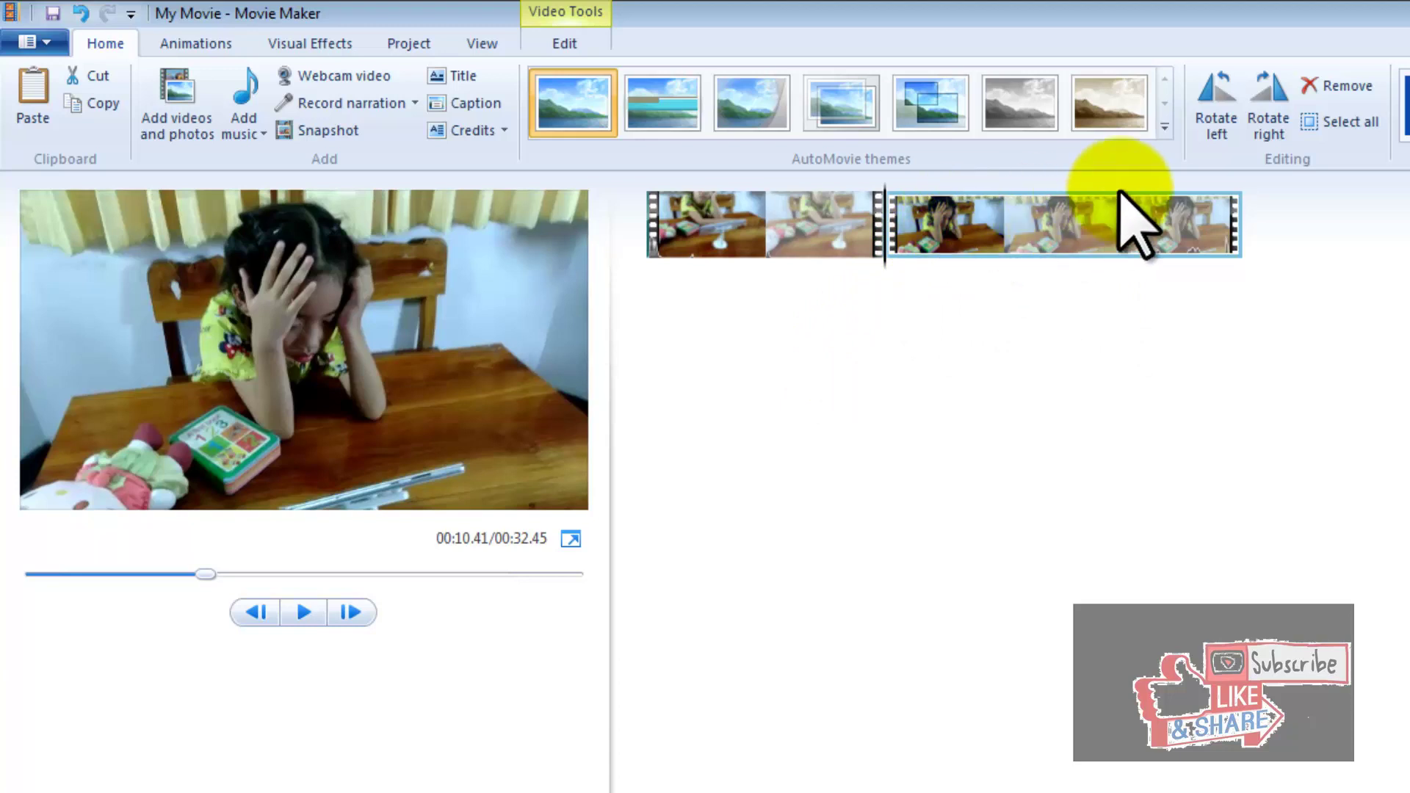
right_click(996, 238)
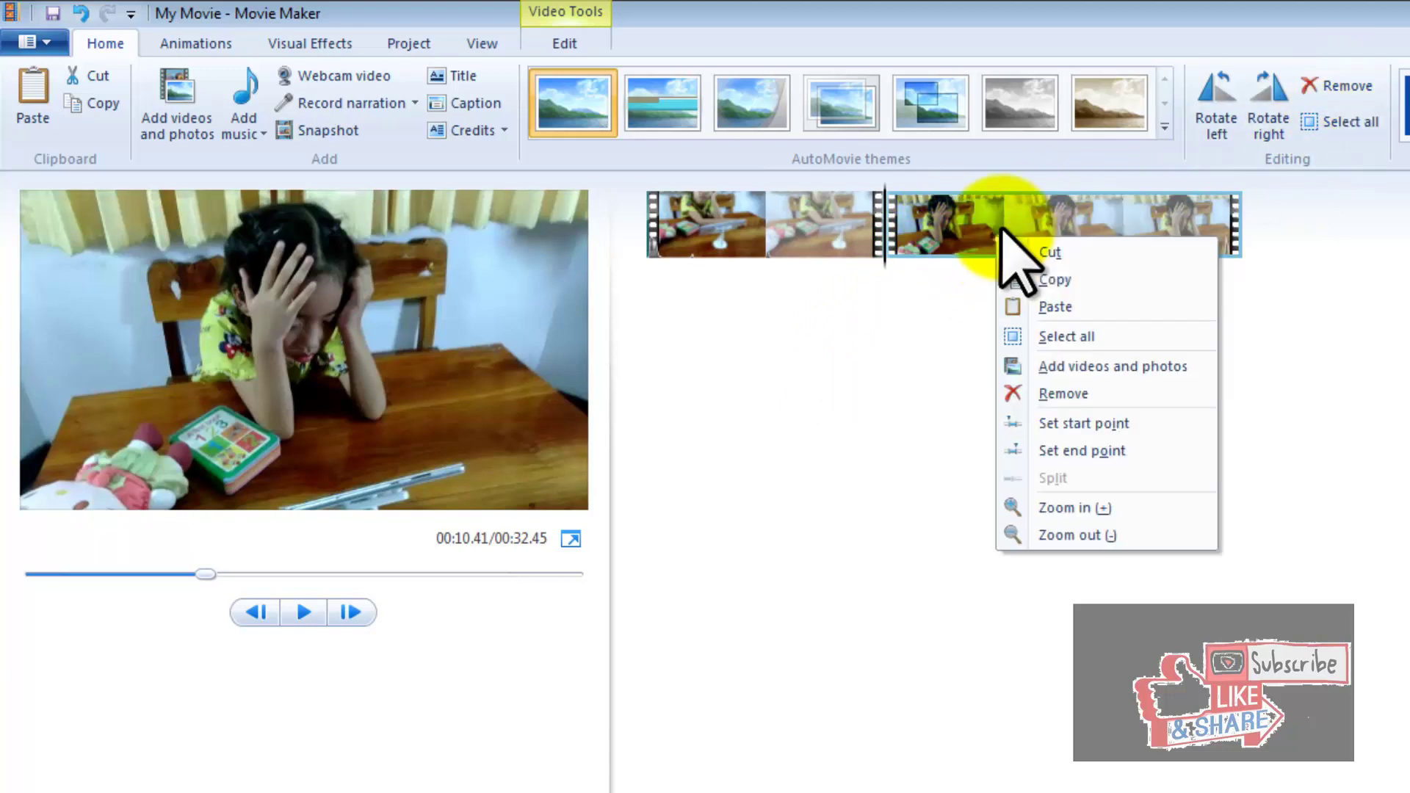
left_click(1028, 393)
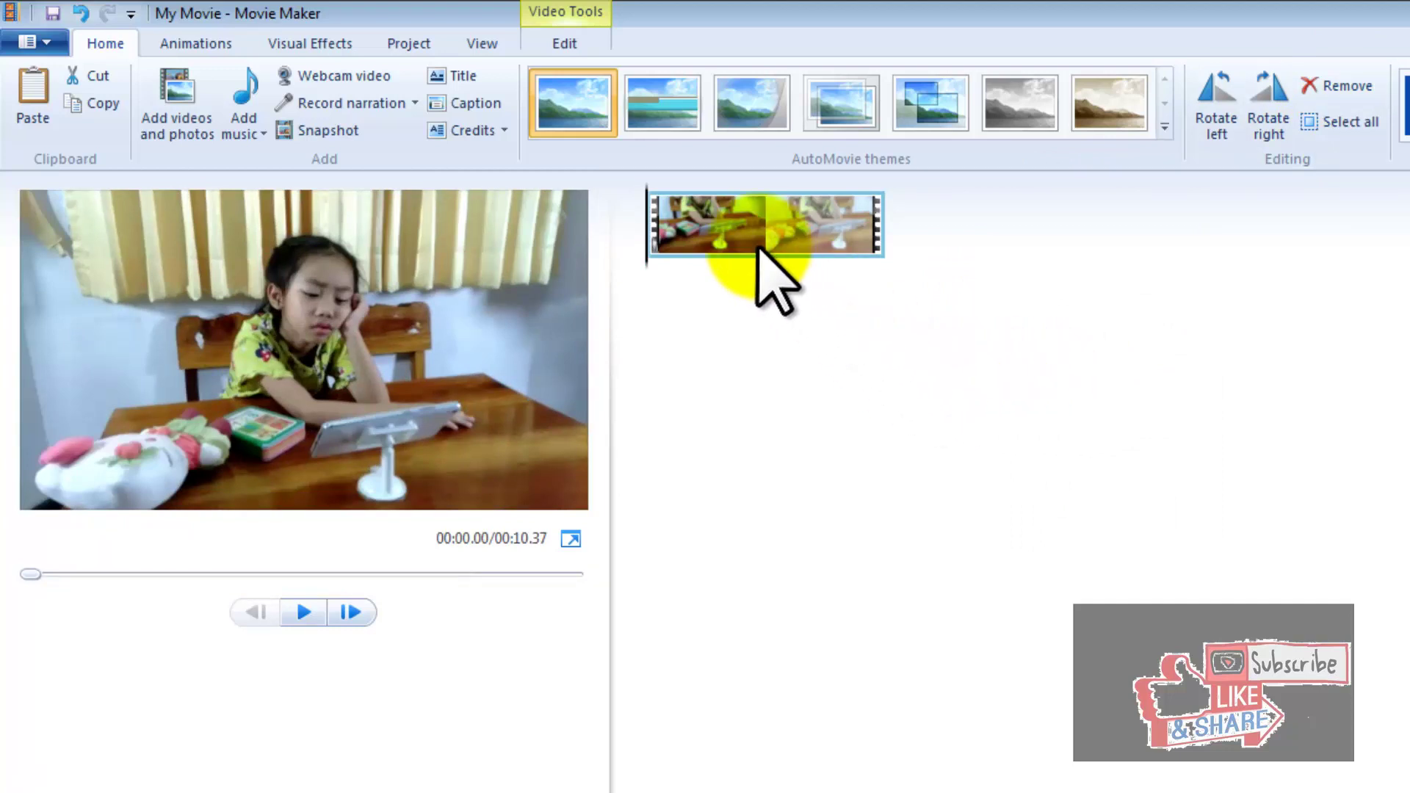
left_click(312, 605)
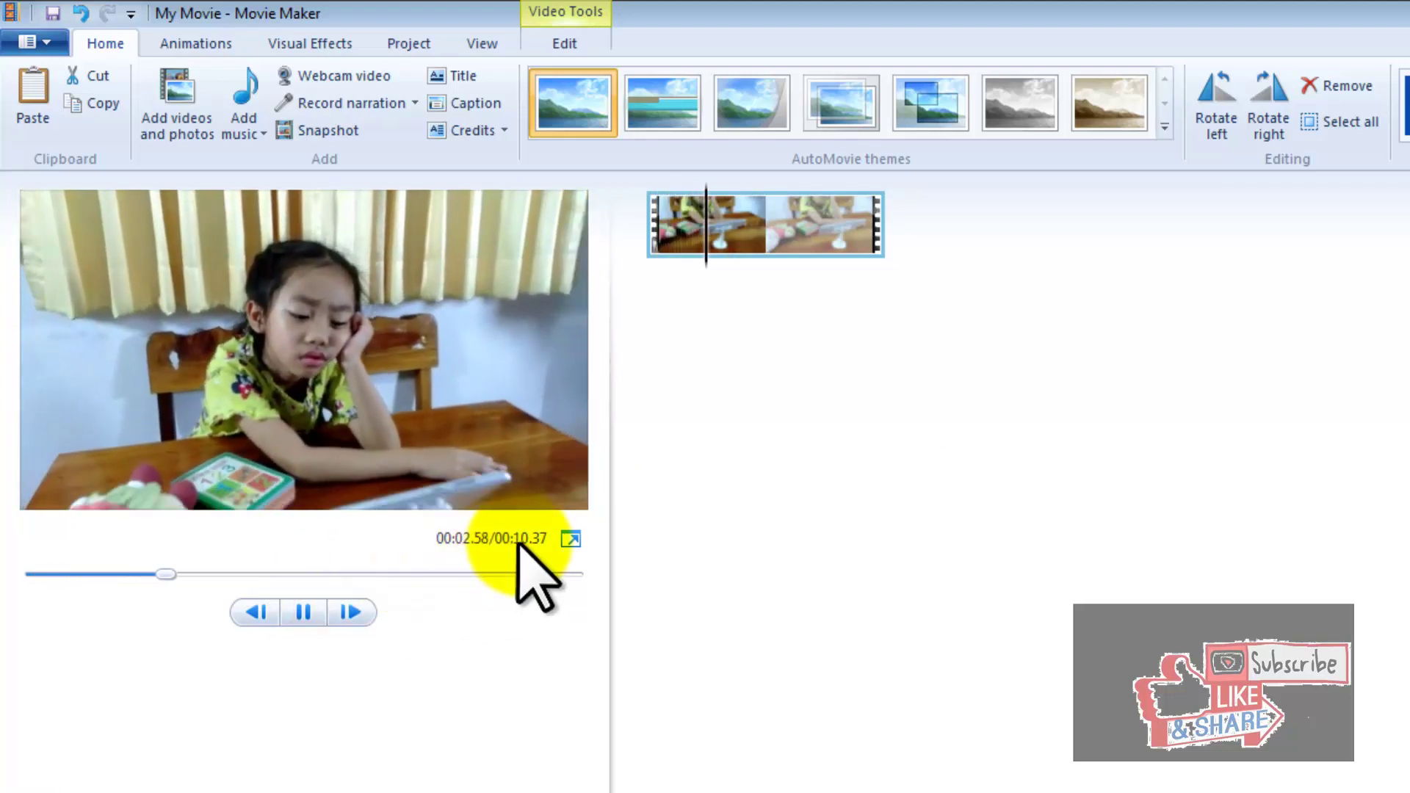
left_click(307, 611)
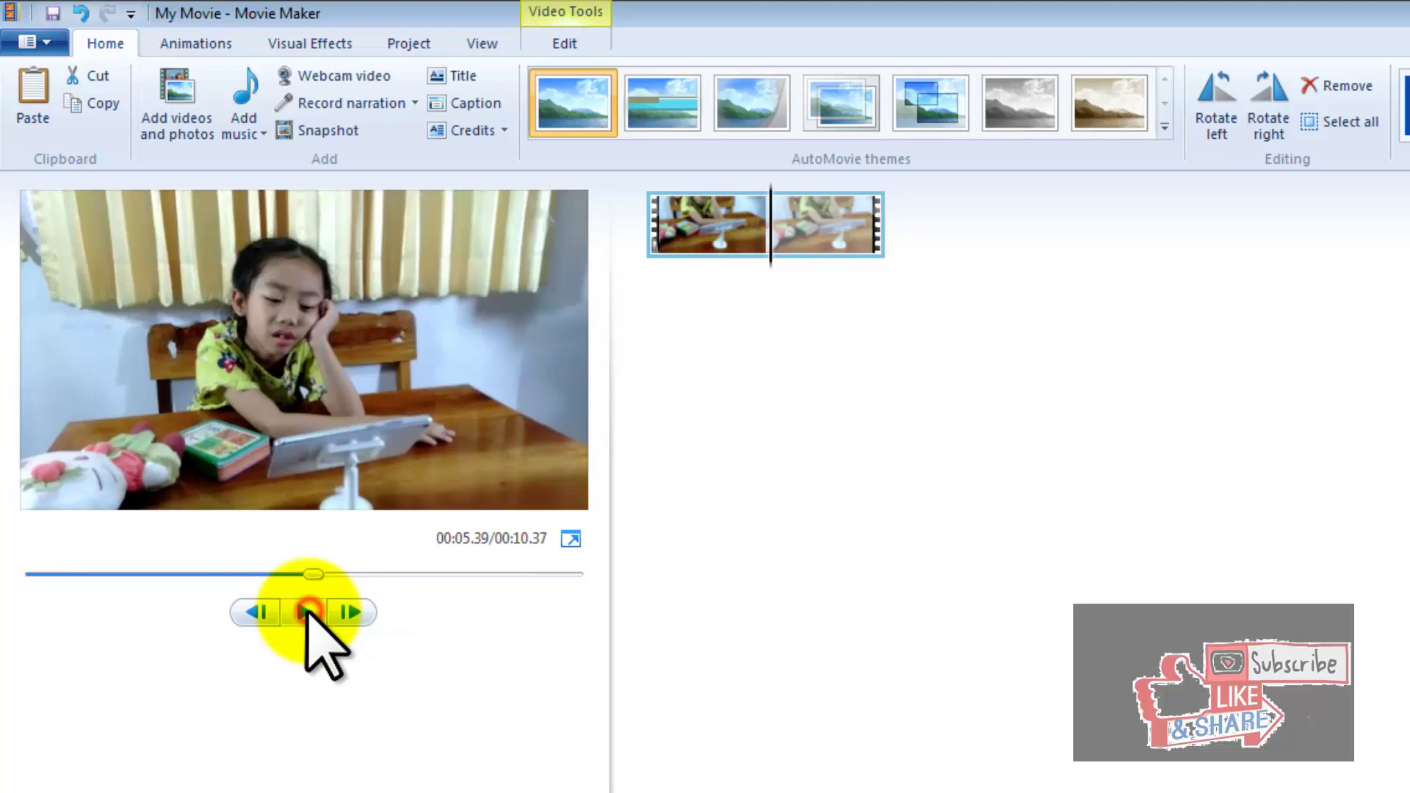
- Add a second video from the Videos library after the trimmed clip and briefly preview it
left_click(185, 121)
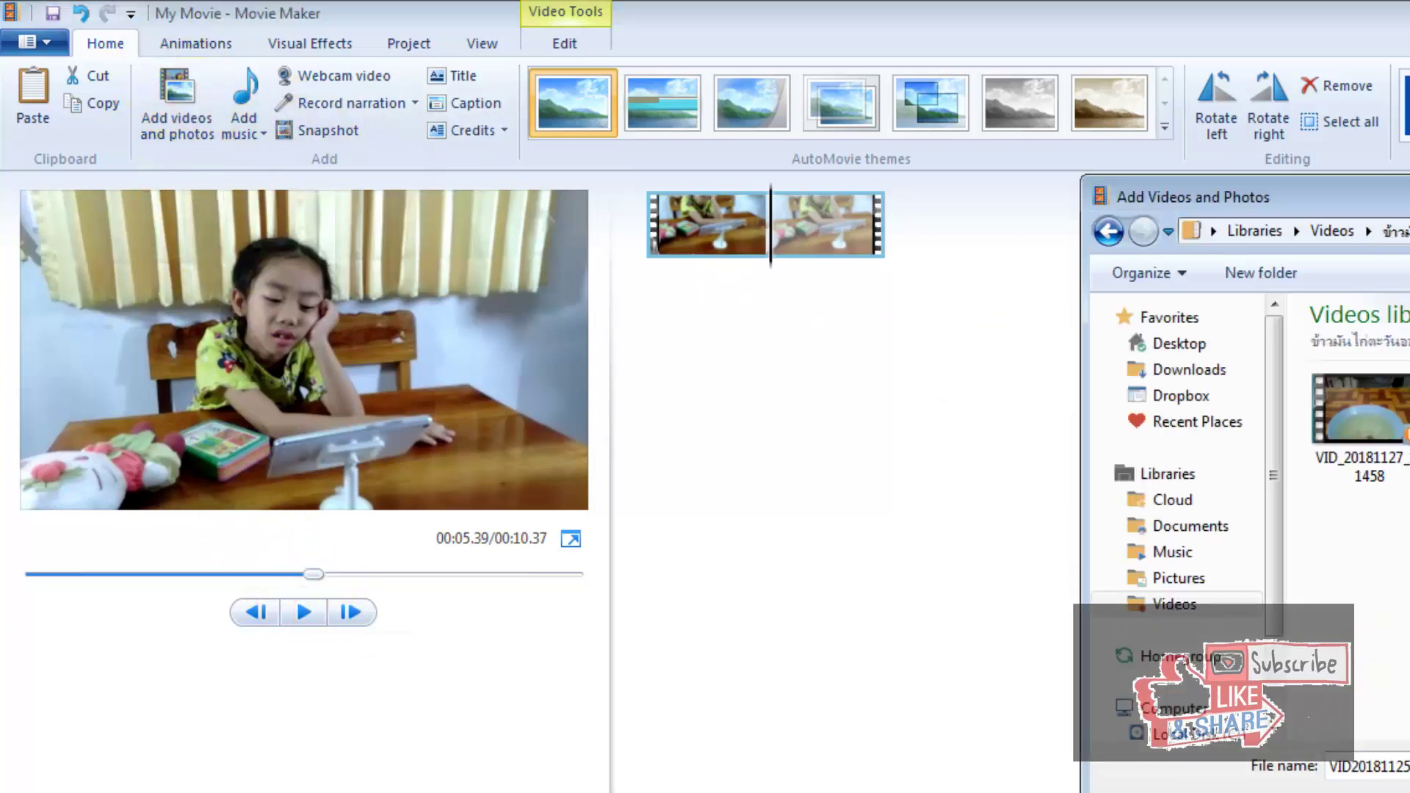
double_click(1375, 404)
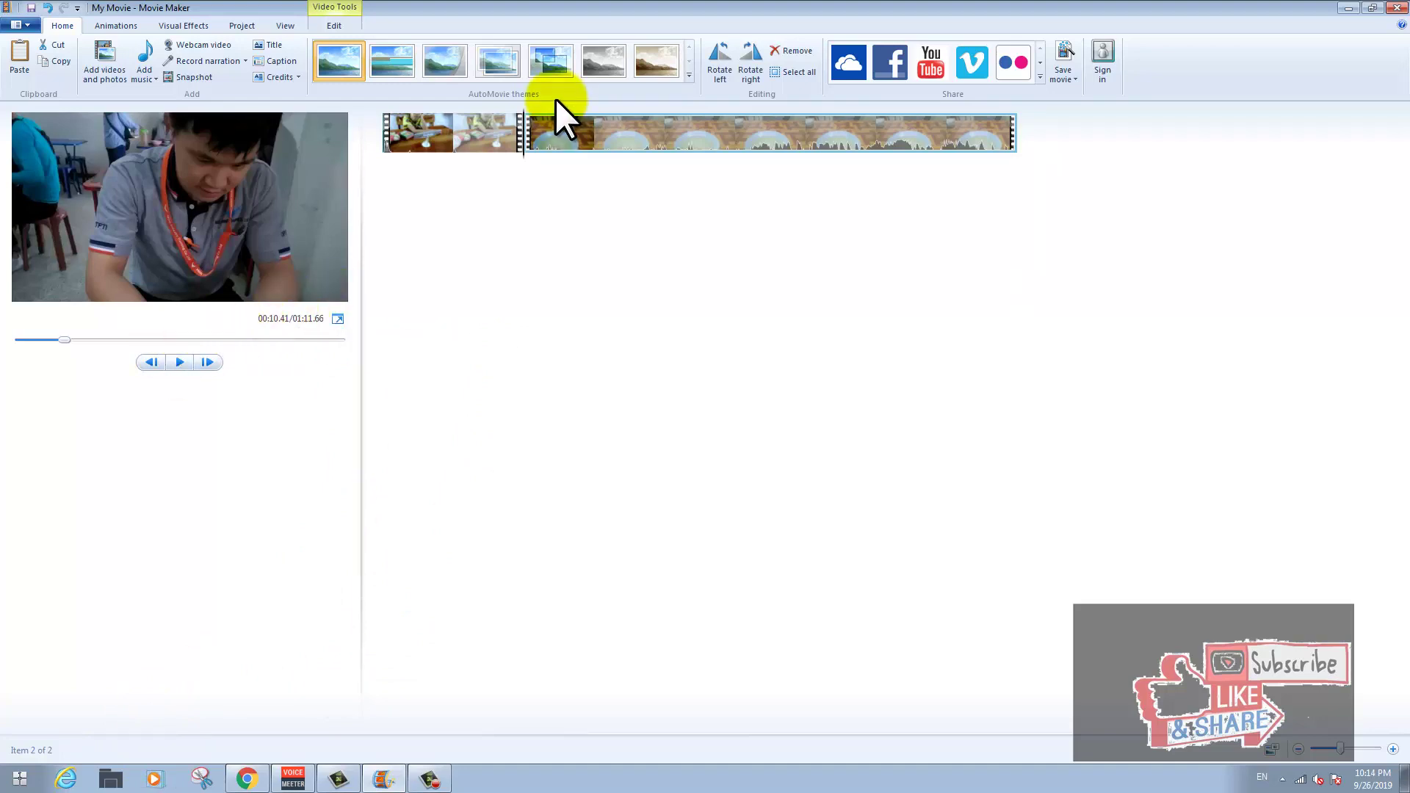
left_click(459, 132)
key("space")
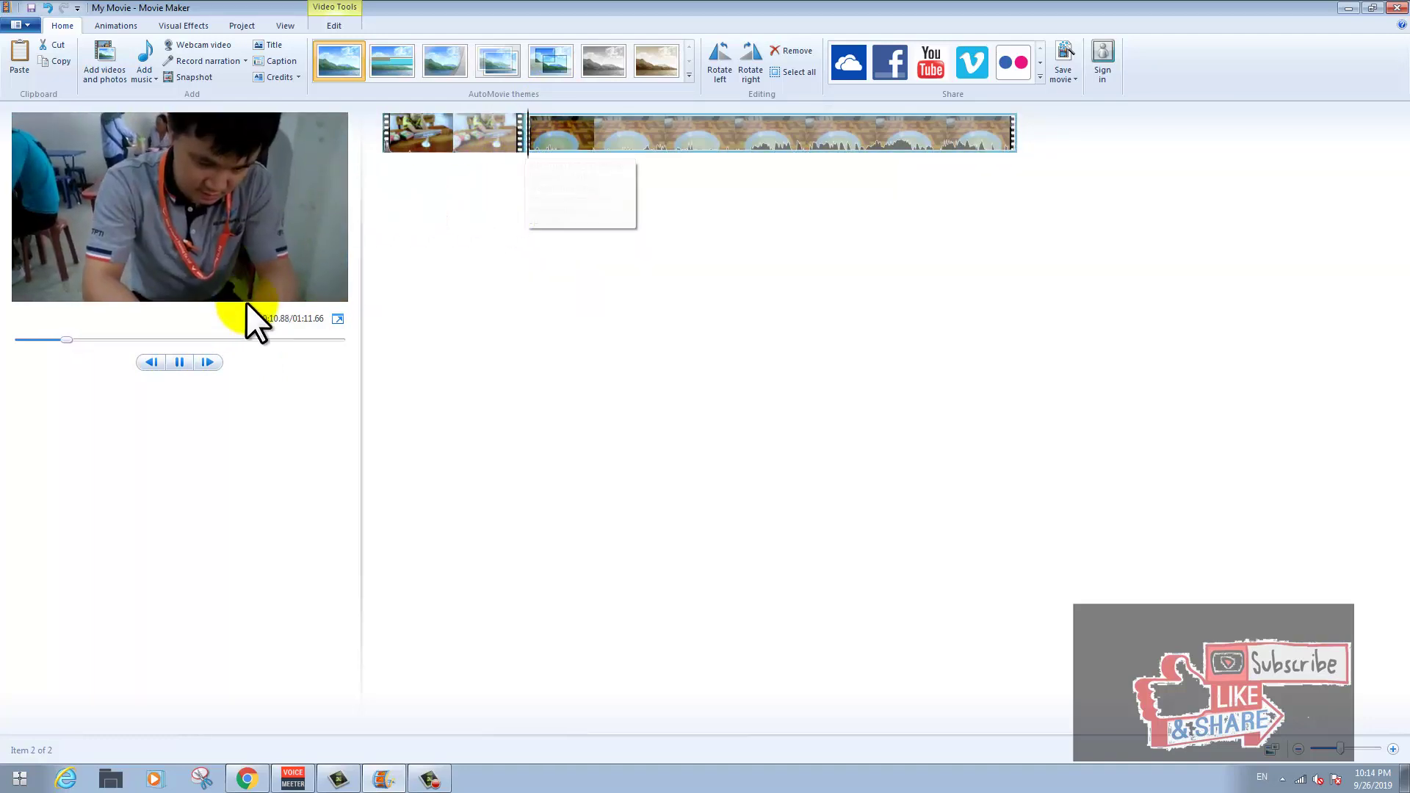
left_click(180, 360)
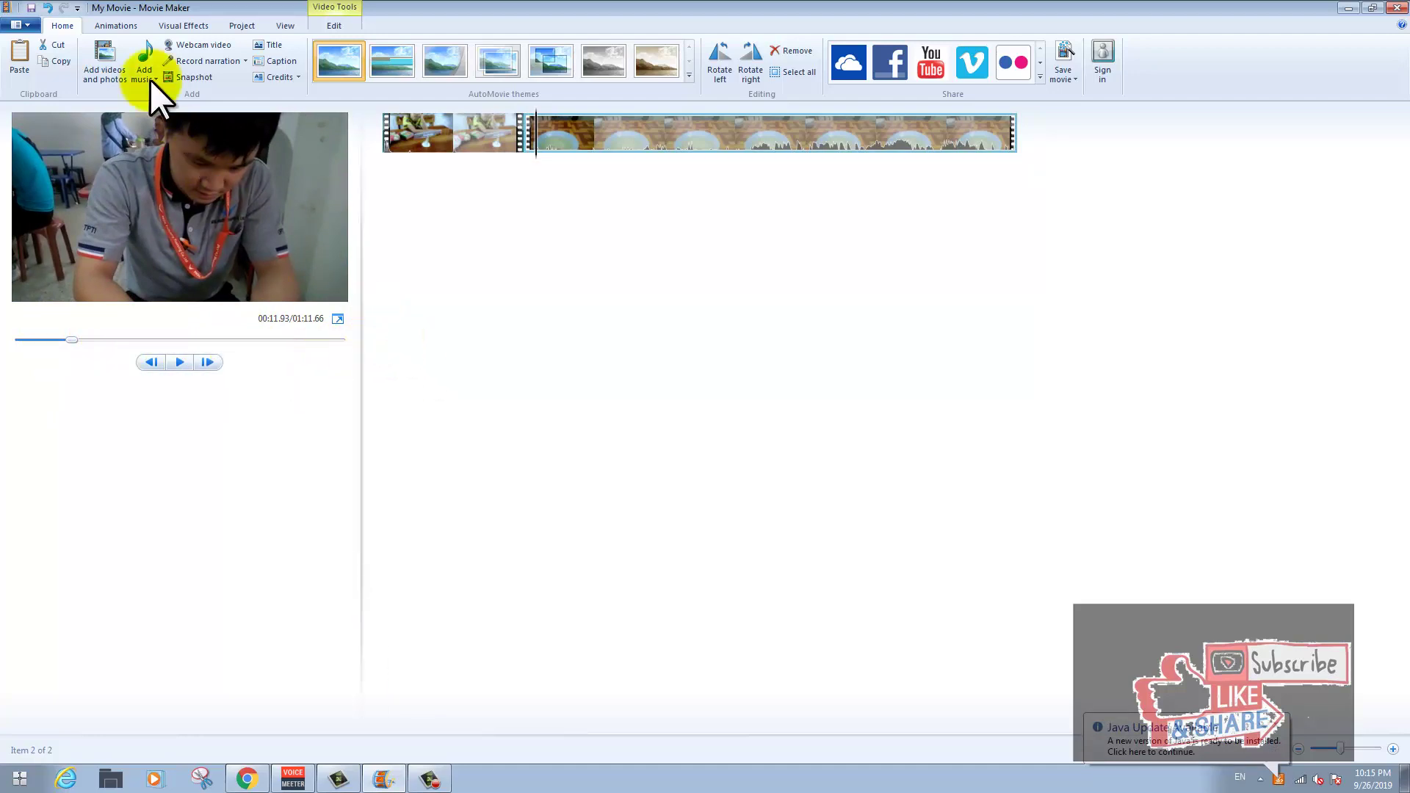
- Split the second video at 00:26.00 and remove its section before the split
left_click(114, 23)
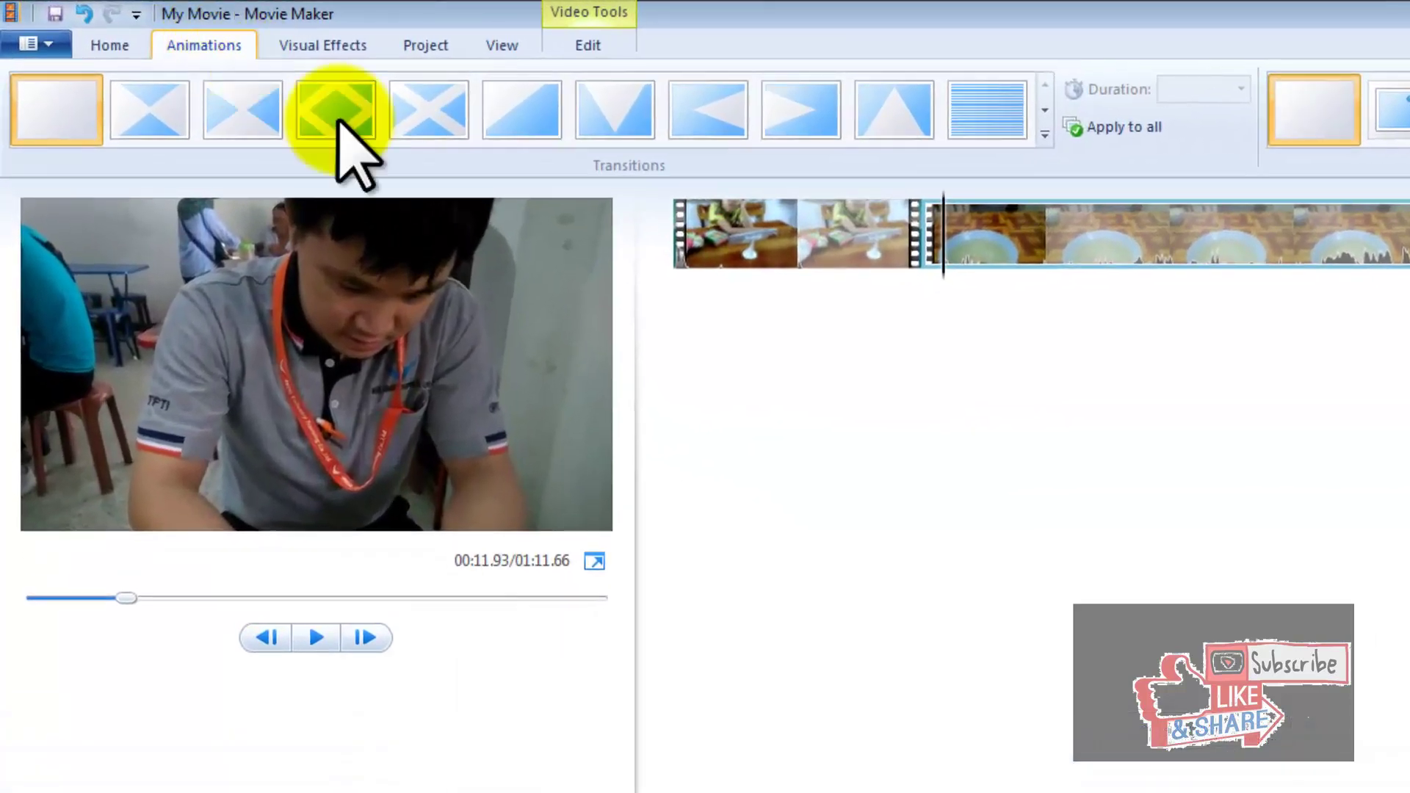
left_click_drag(183, 597, 247, 597)
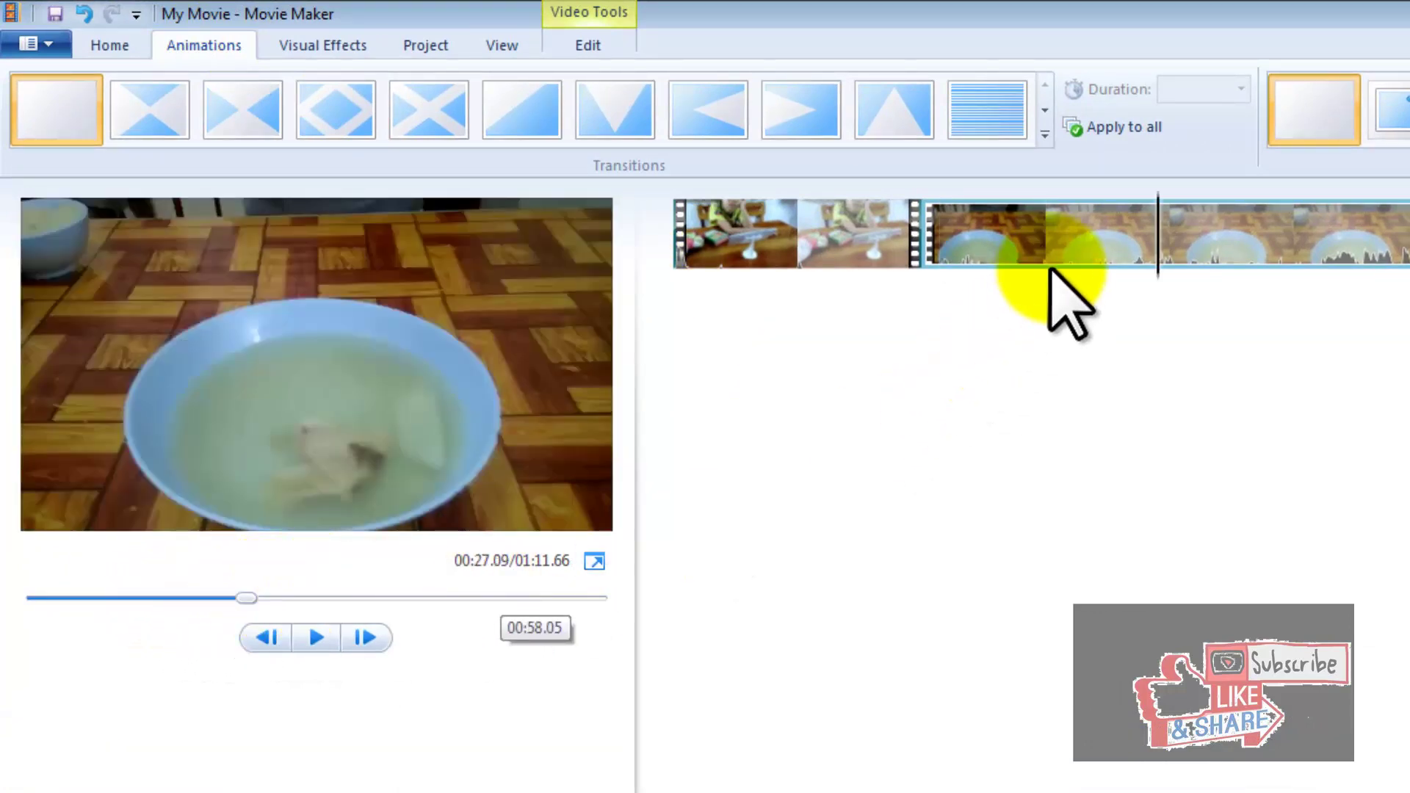
left_click(1170, 239)
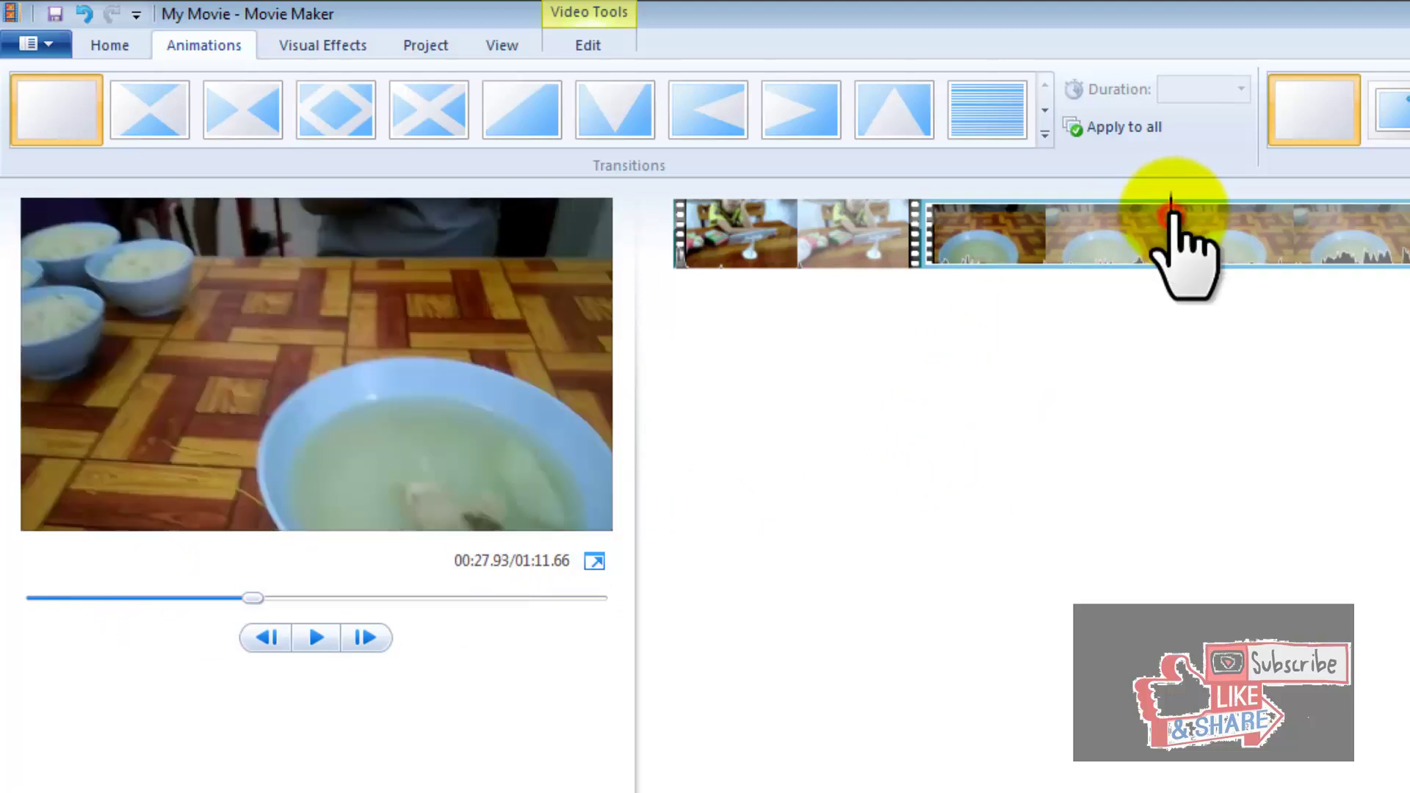
left_click(1138, 220)
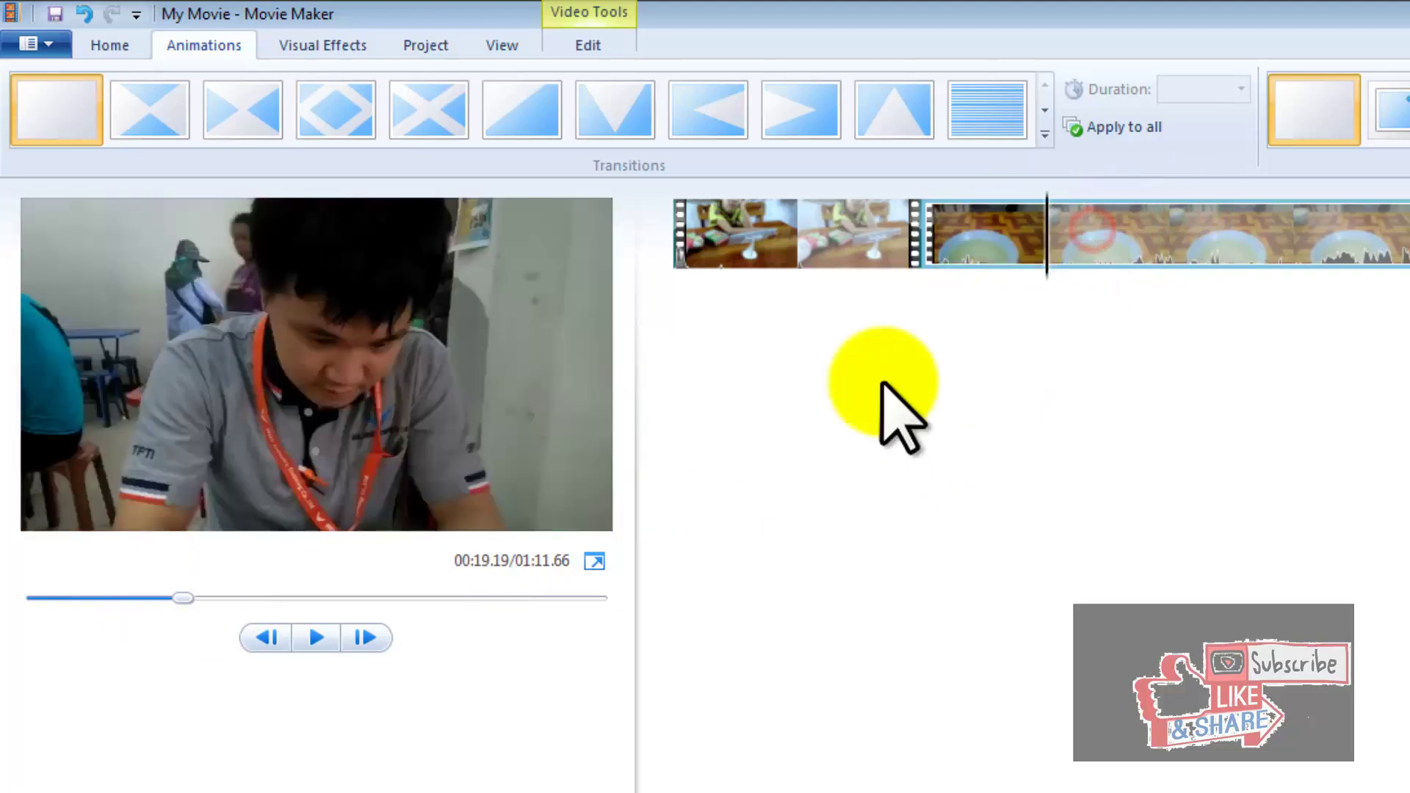
left_click(293, 597)
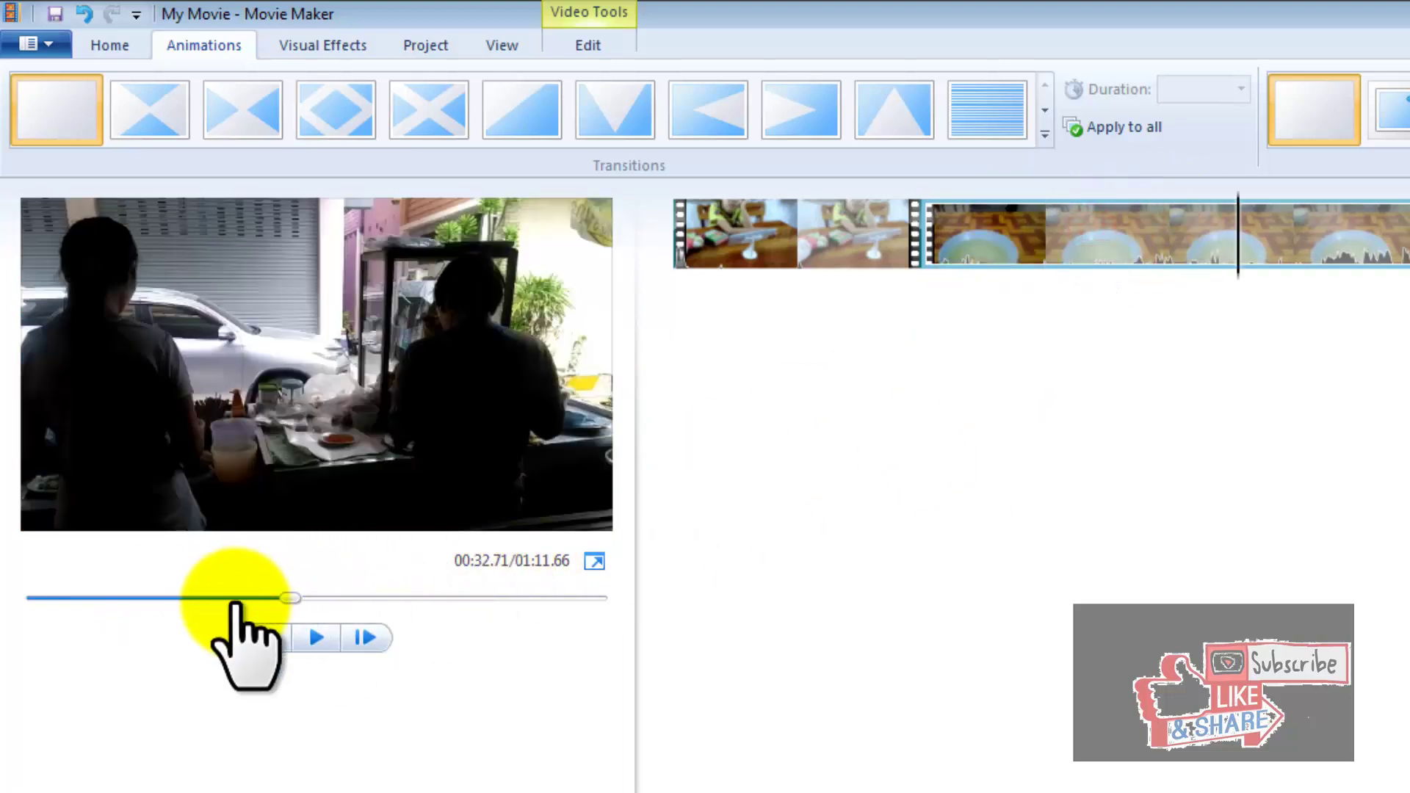
left_click(237, 597)
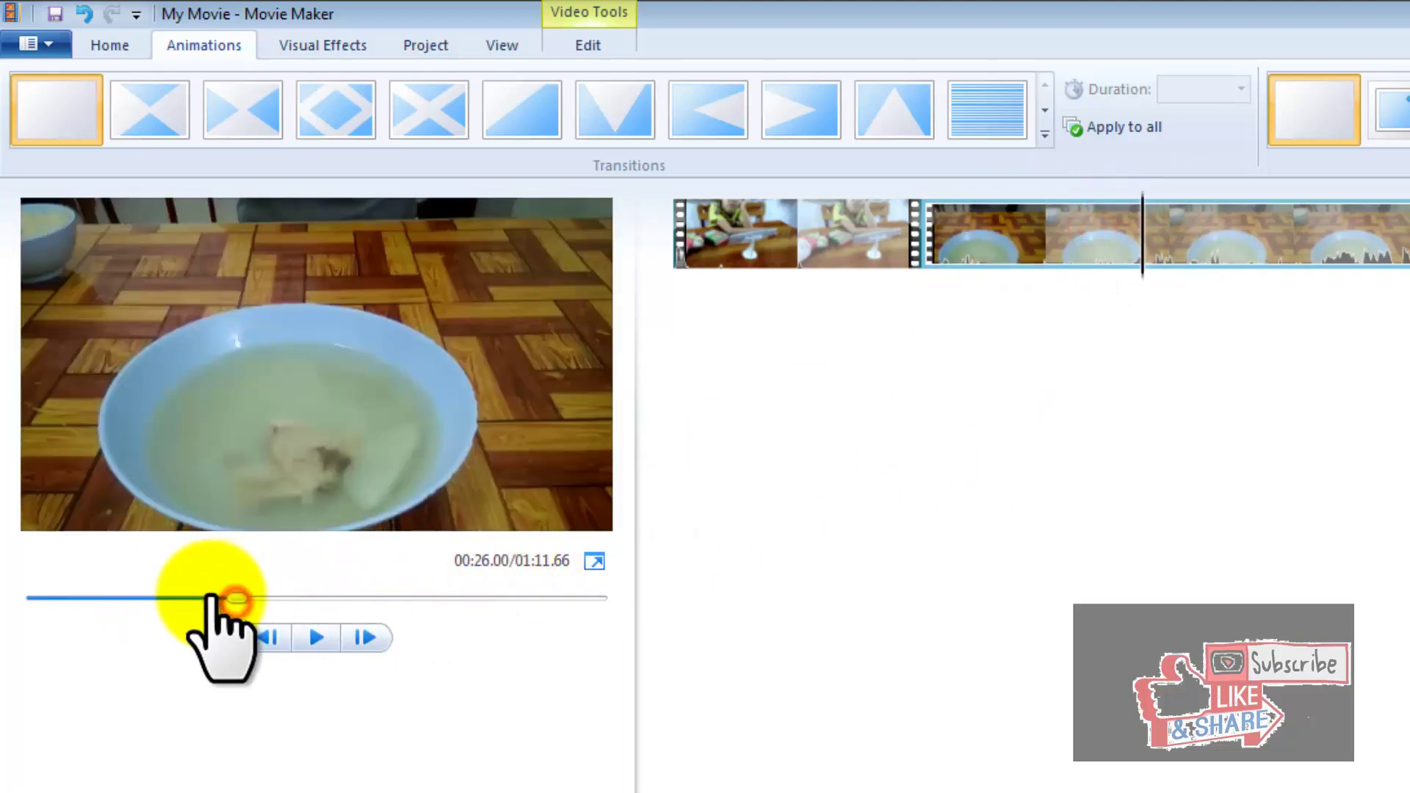
right_click(1154, 231)
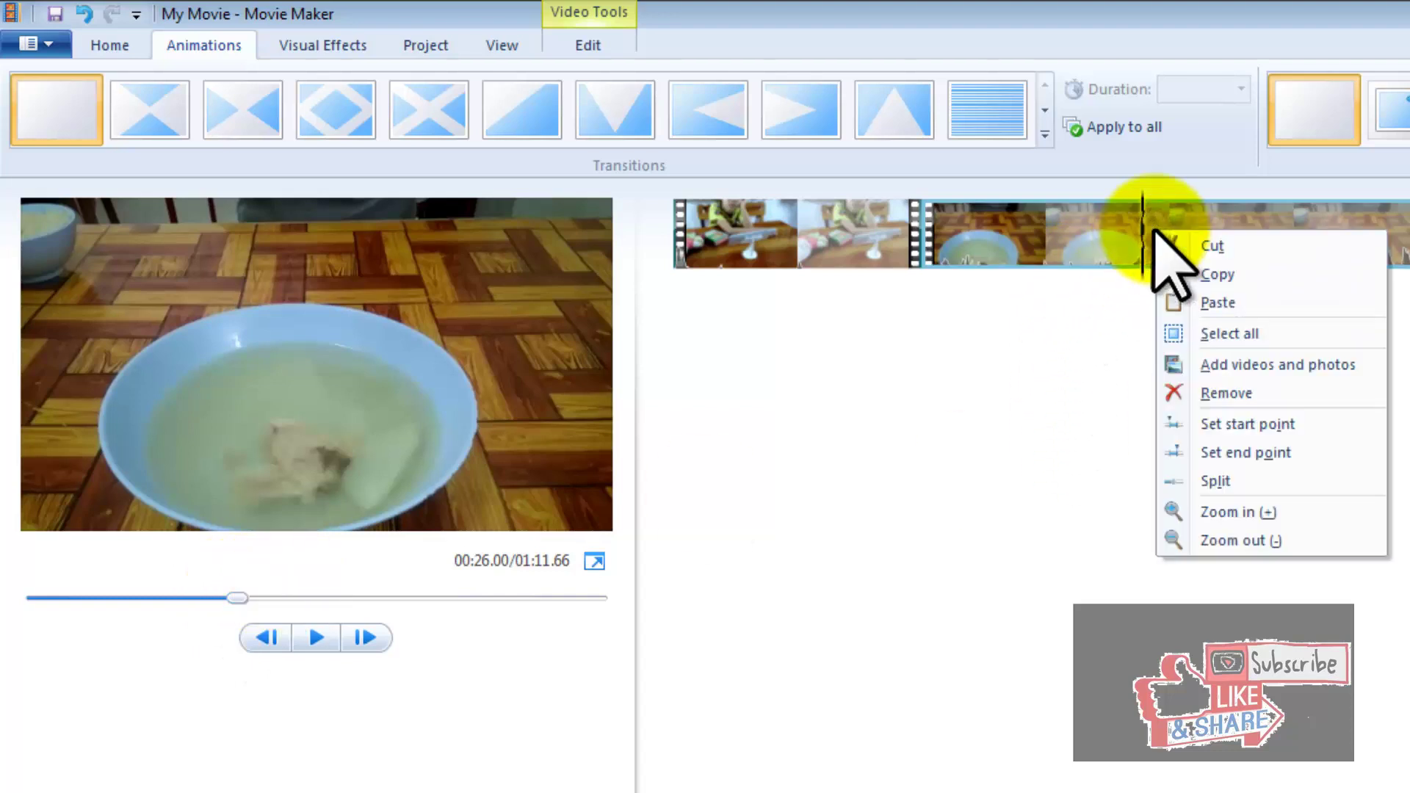
left_click(1236, 483)
left_click(1092, 234)
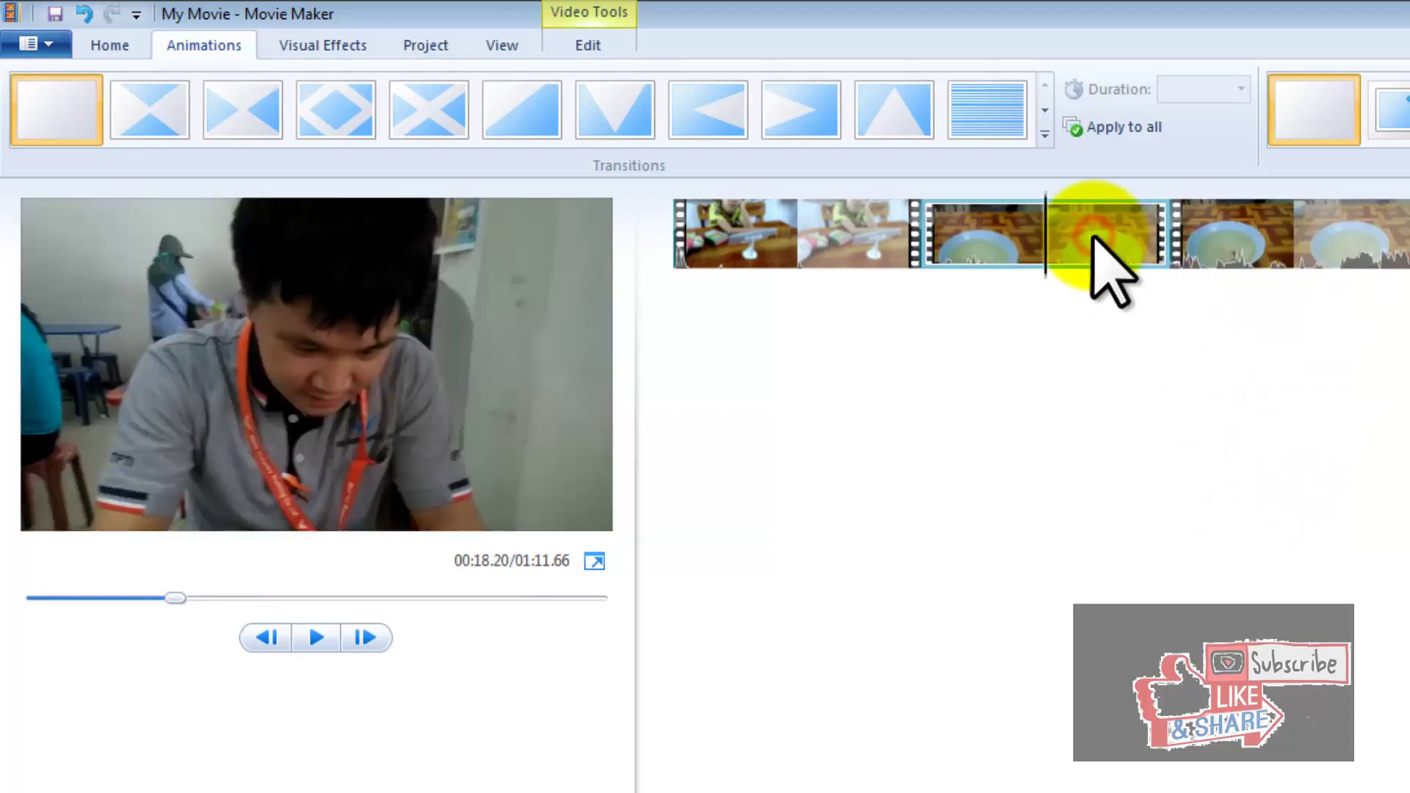
key("Delete")
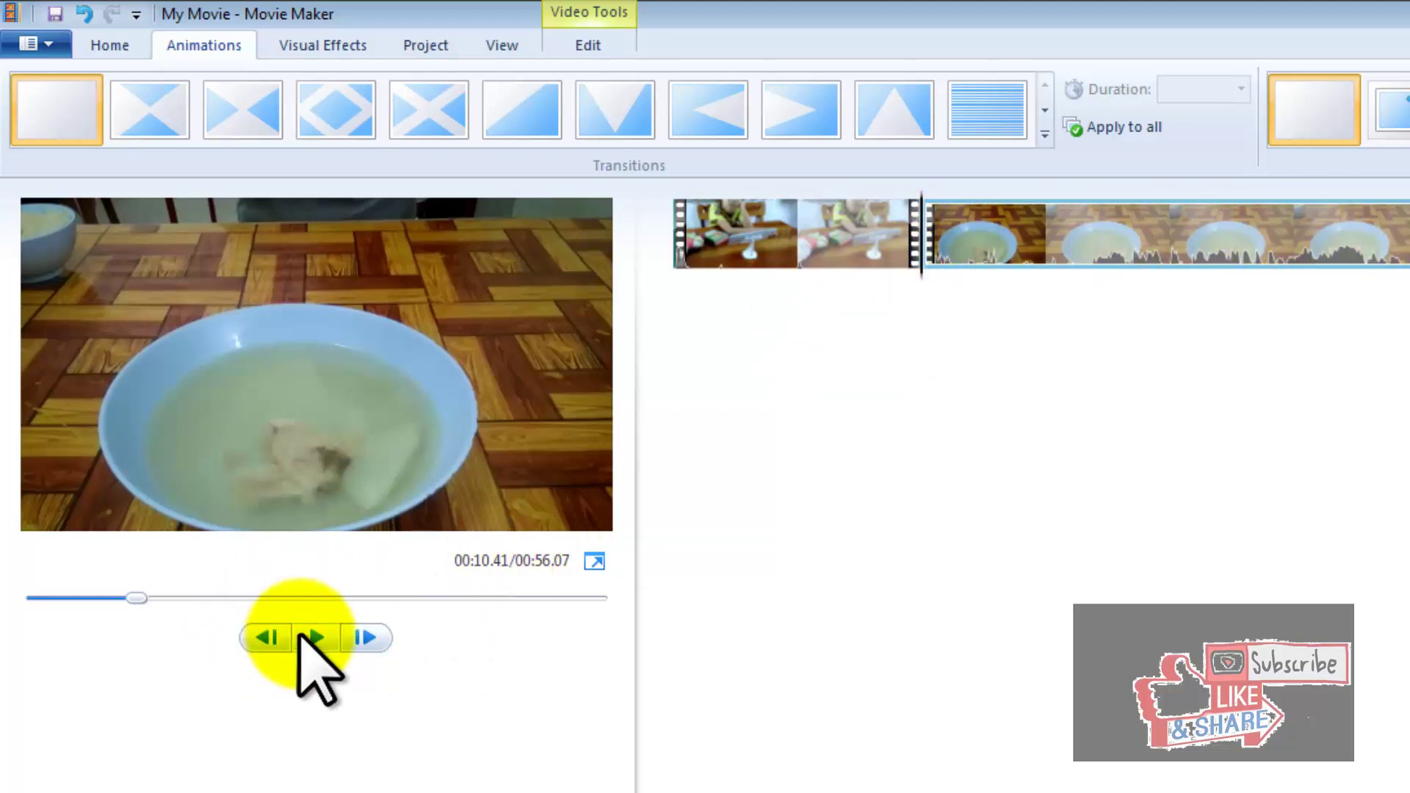
- Play back the cut between the first and second clips, starting shortly before the end of the first clip
left_click(316, 638)
left_click(99, 601)
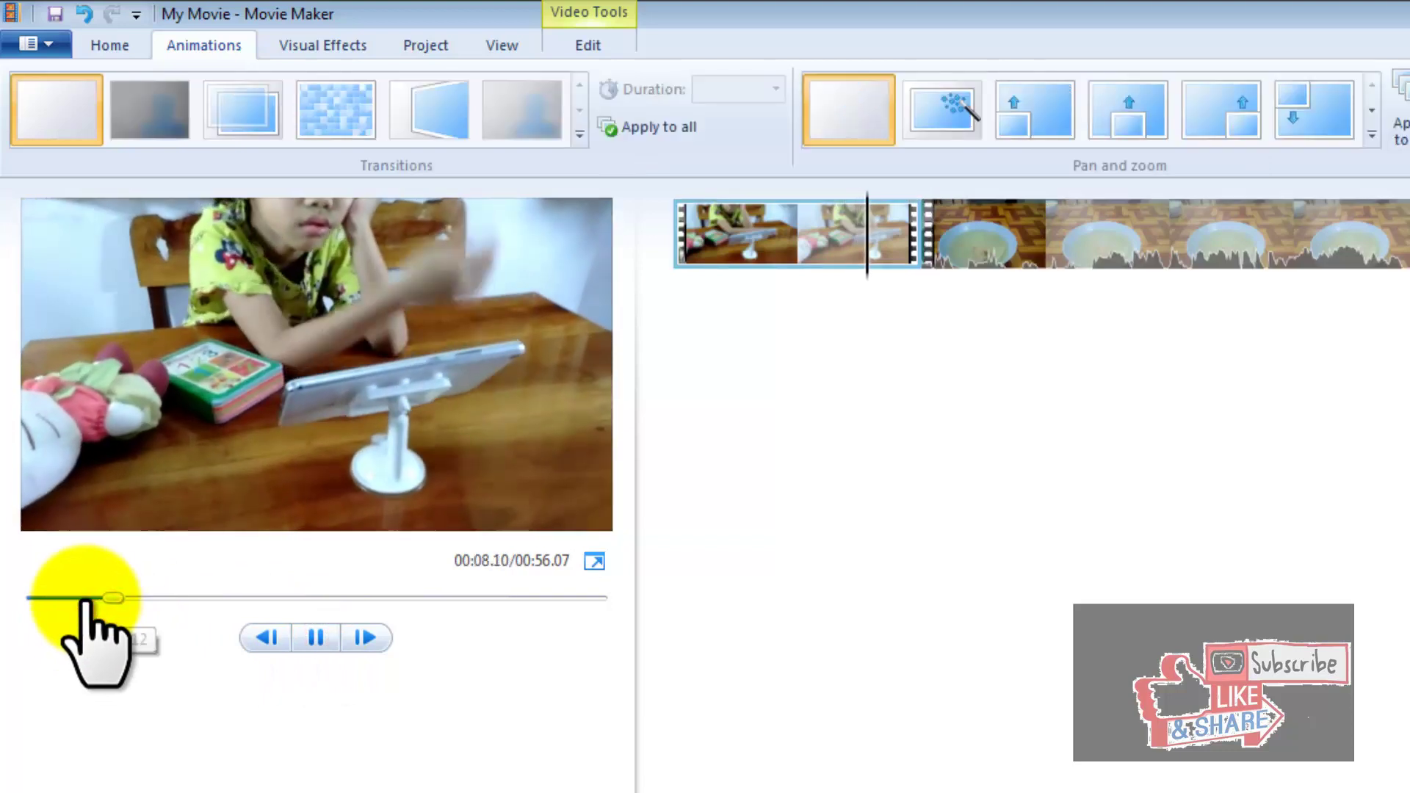
left_click(315, 637)
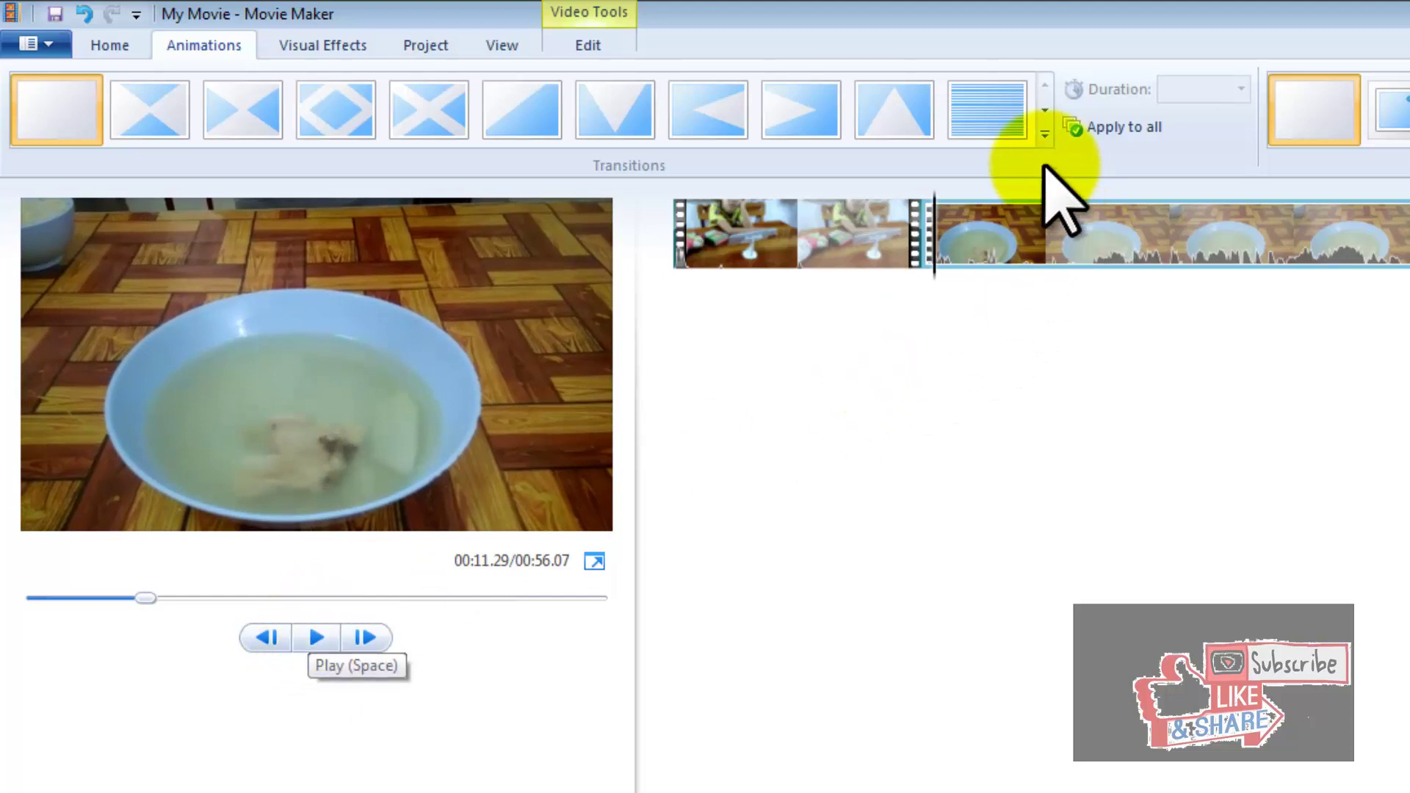
- Try several transitions at the start of the second clip and apply the circle transition
left_click(1044, 110)
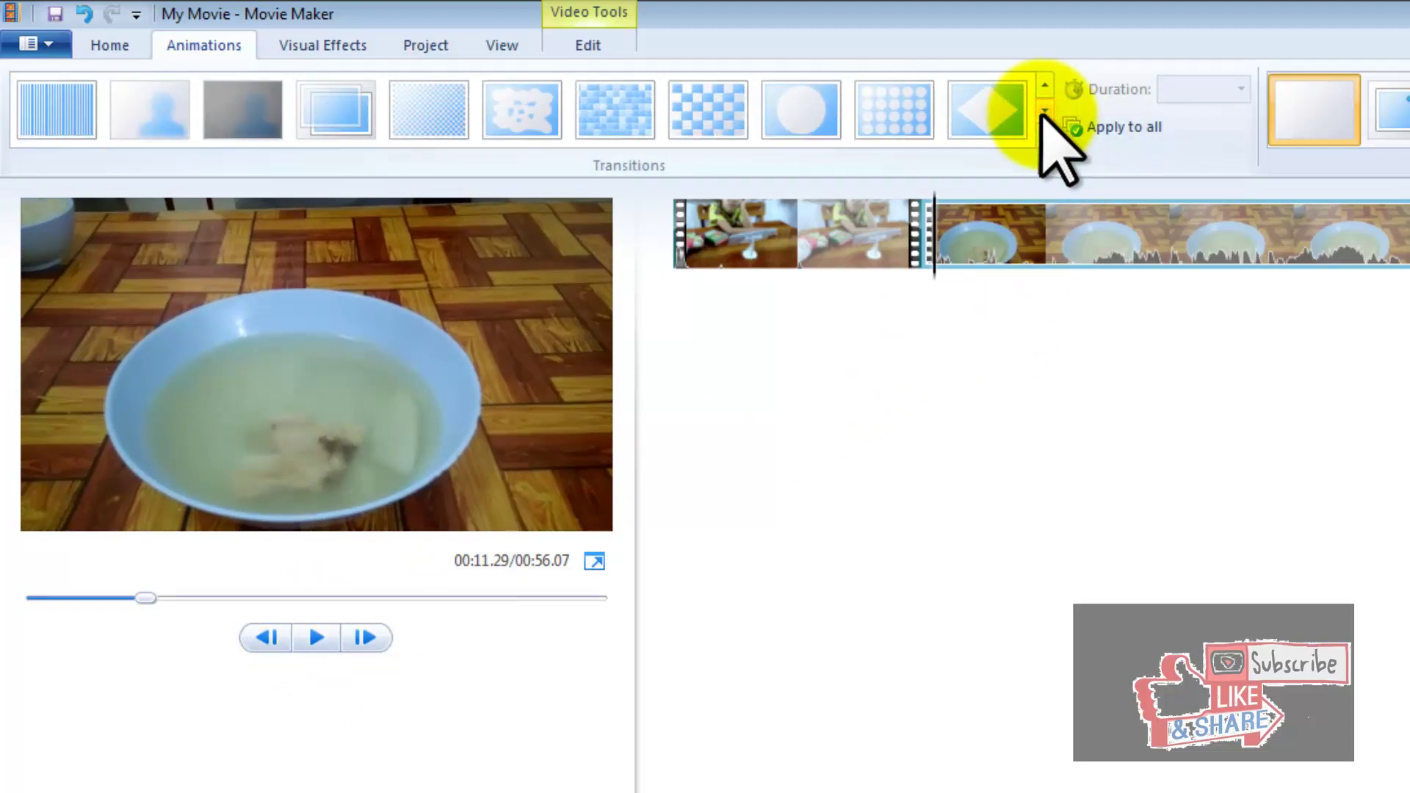
left_click(1044, 110)
left_click(1044, 111)
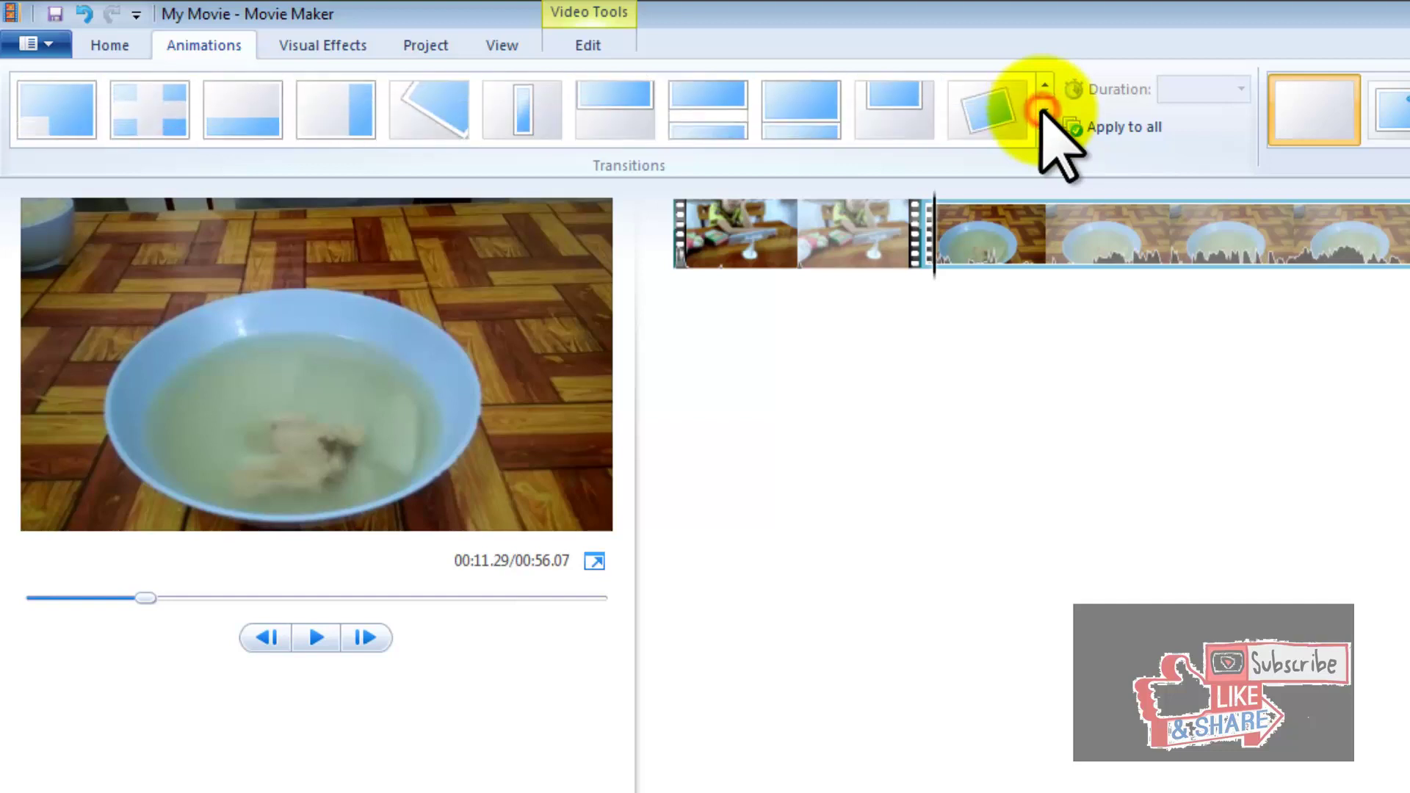
left_click(1044, 85)
left_click(1044, 84)
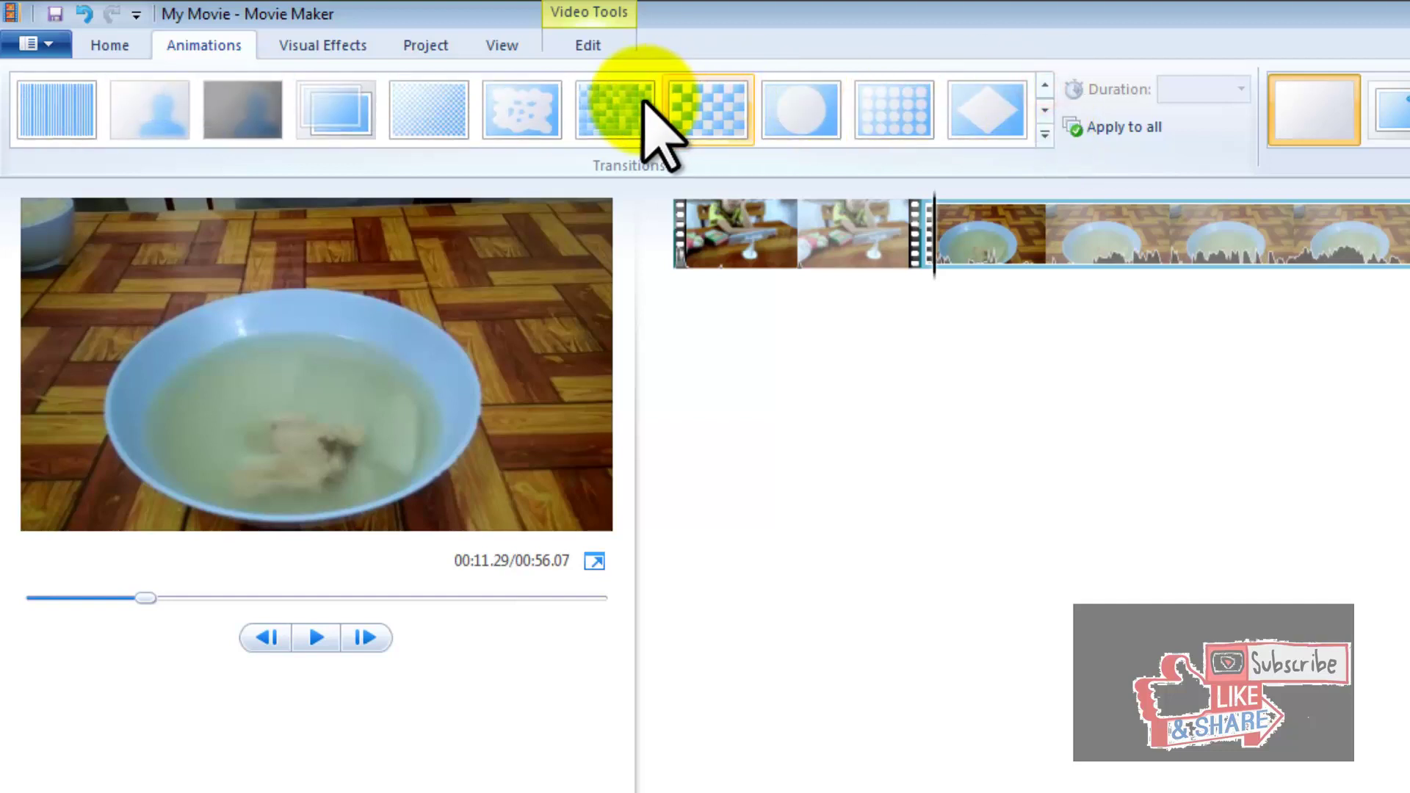
left_click(628, 99)
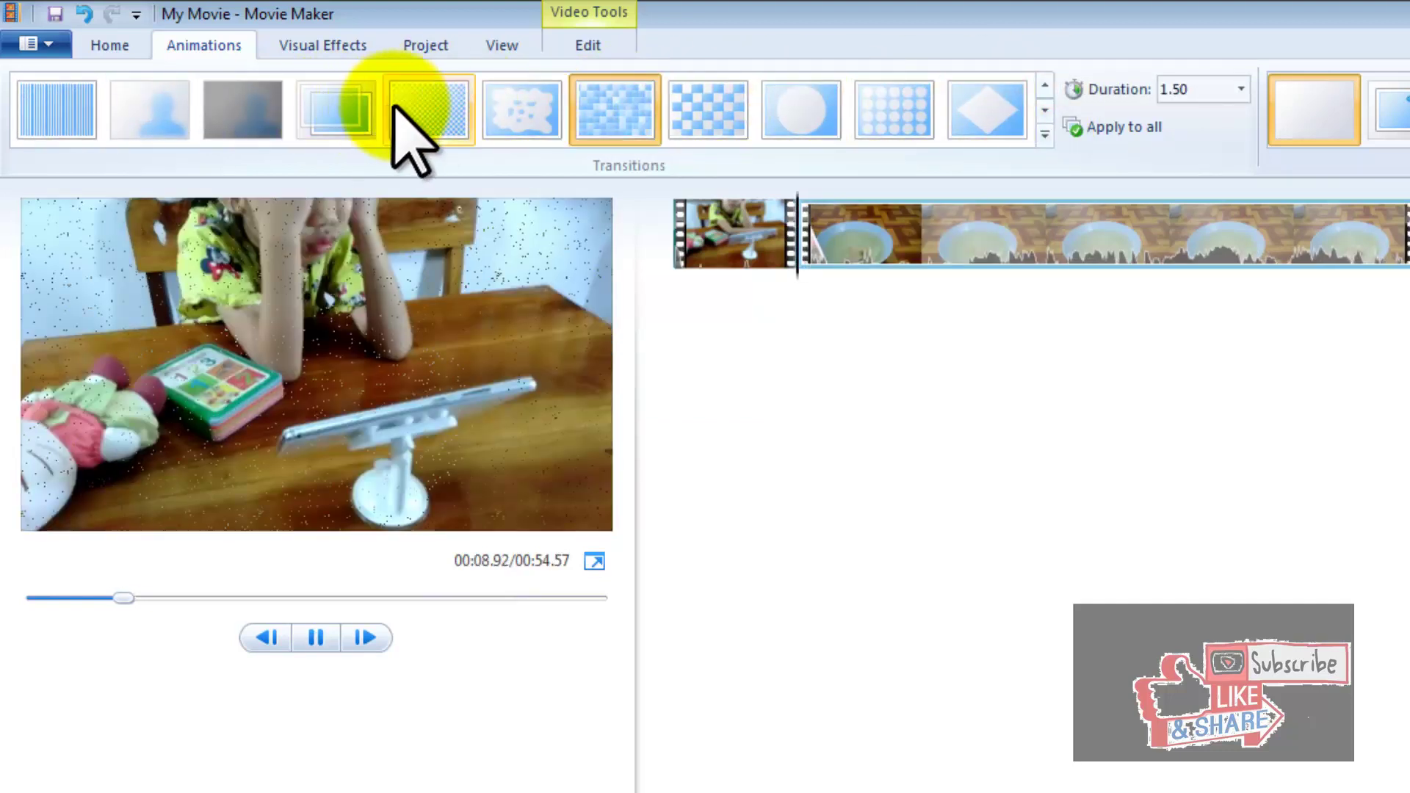
left_click(344, 108)
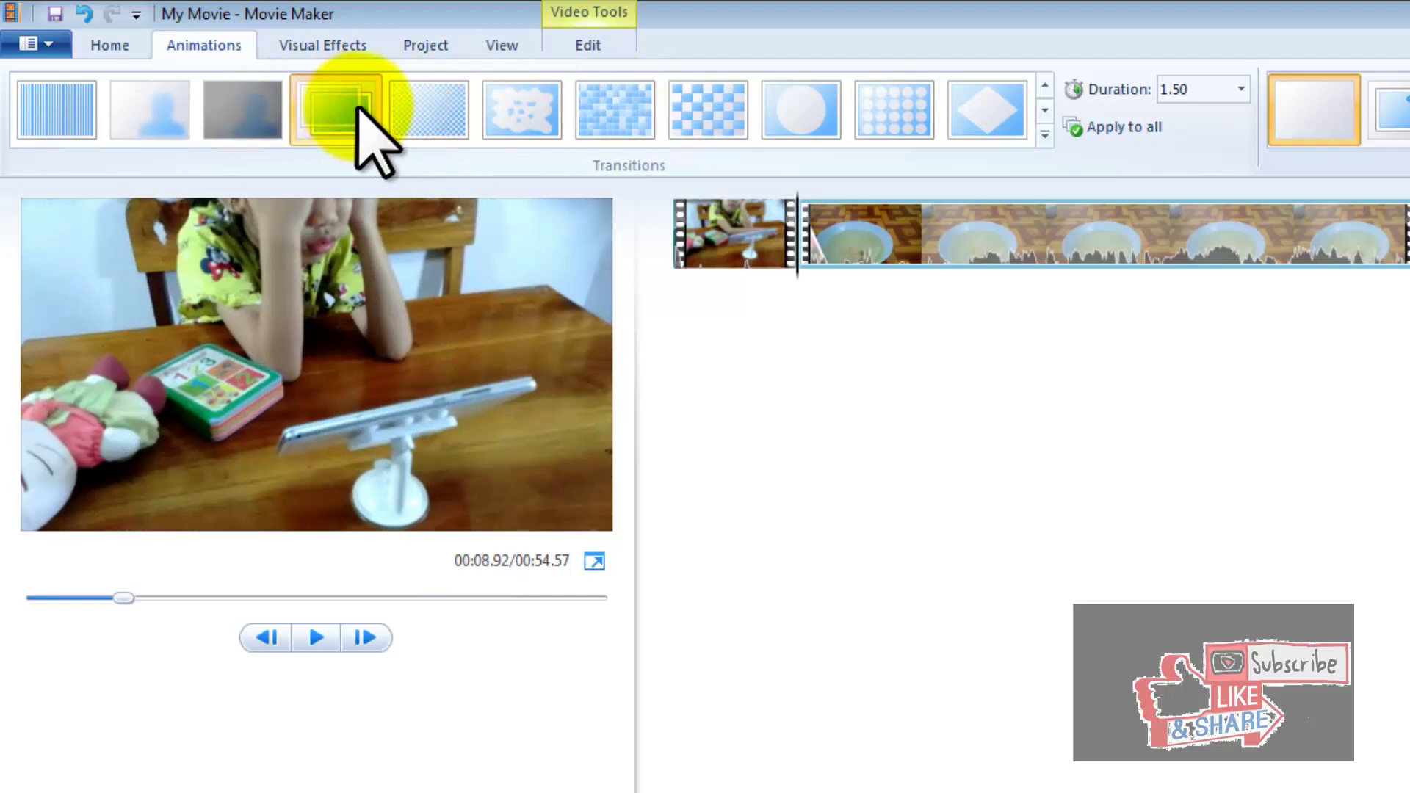
left_click(800, 118)
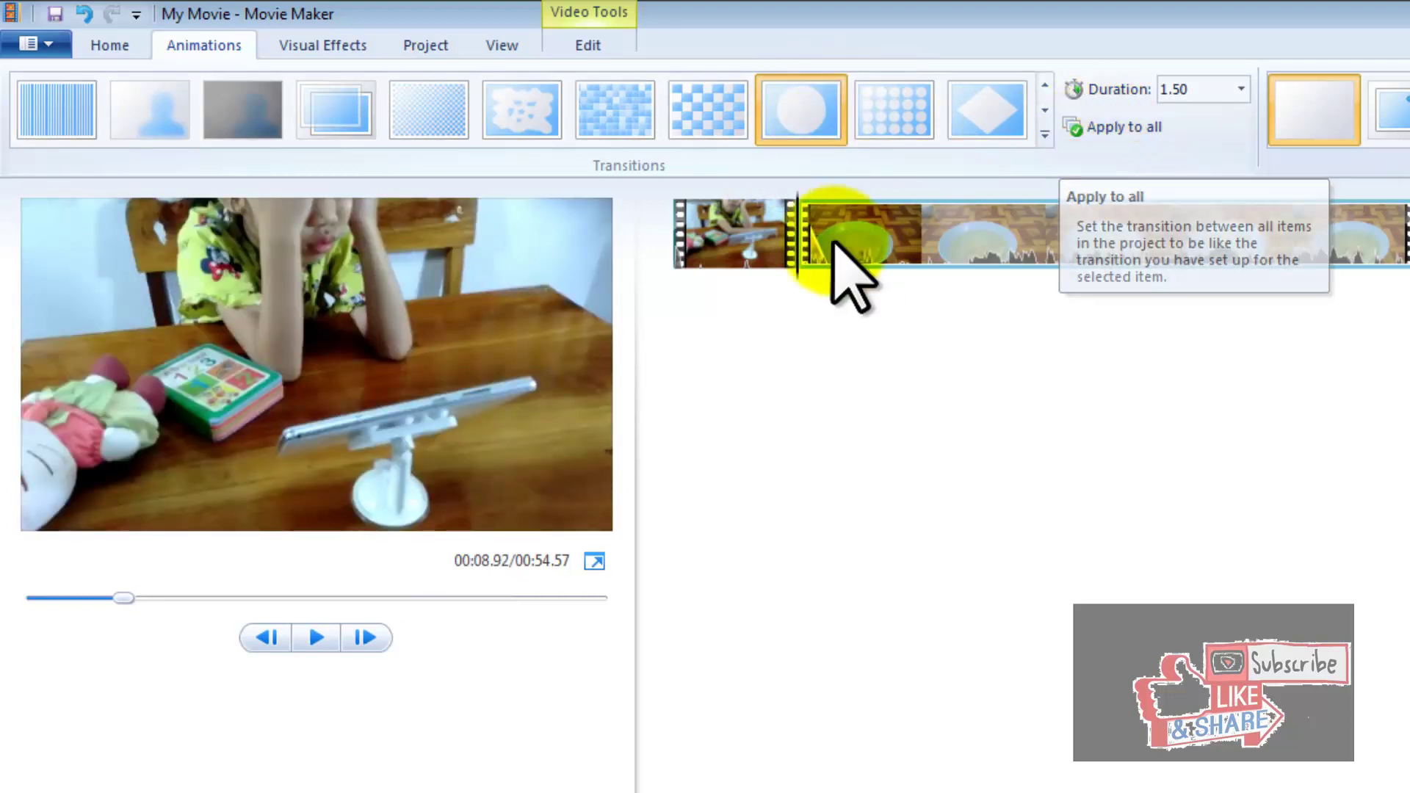
- Play the movie from about 00:05.86 through the join to preview the circle transition
left_click(86, 599)
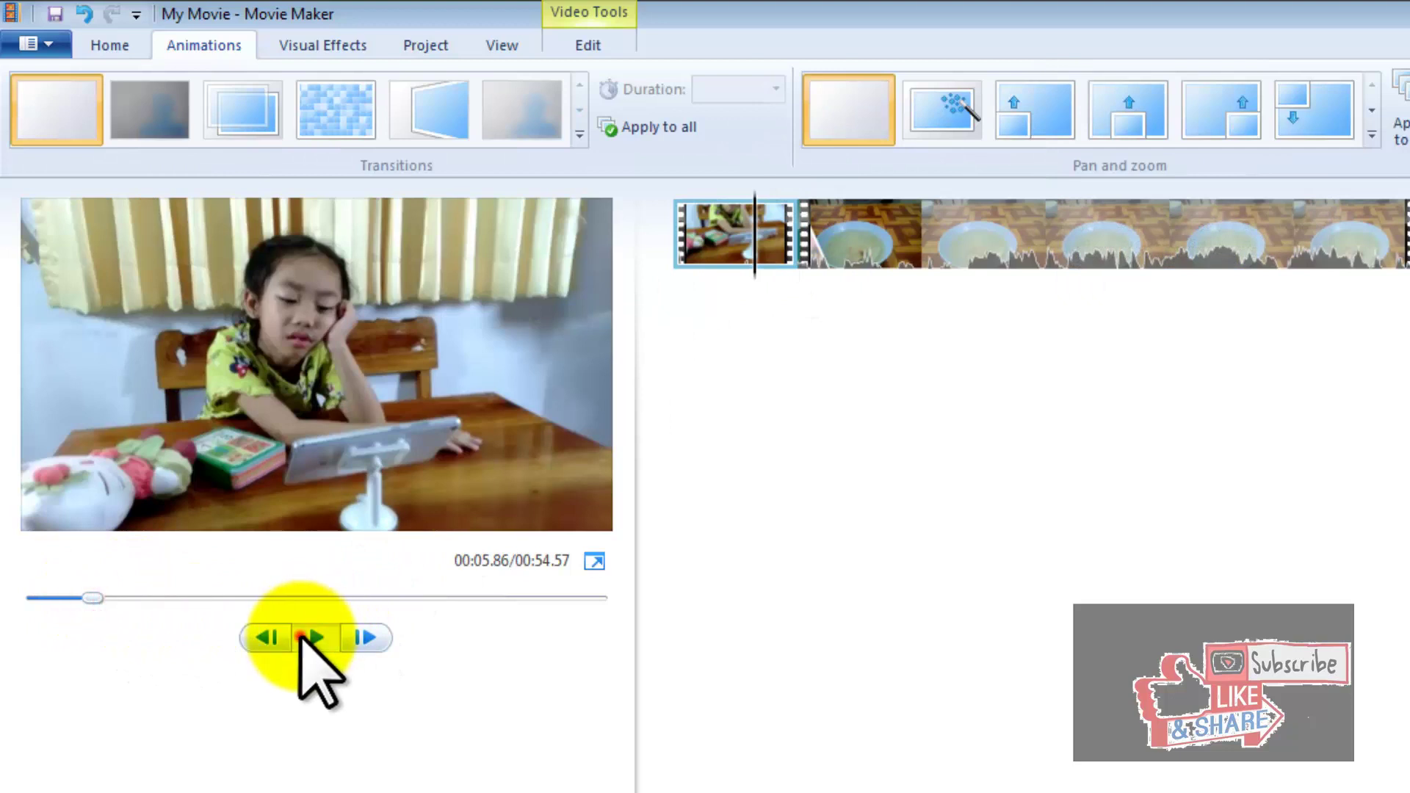
left_click(302, 637)
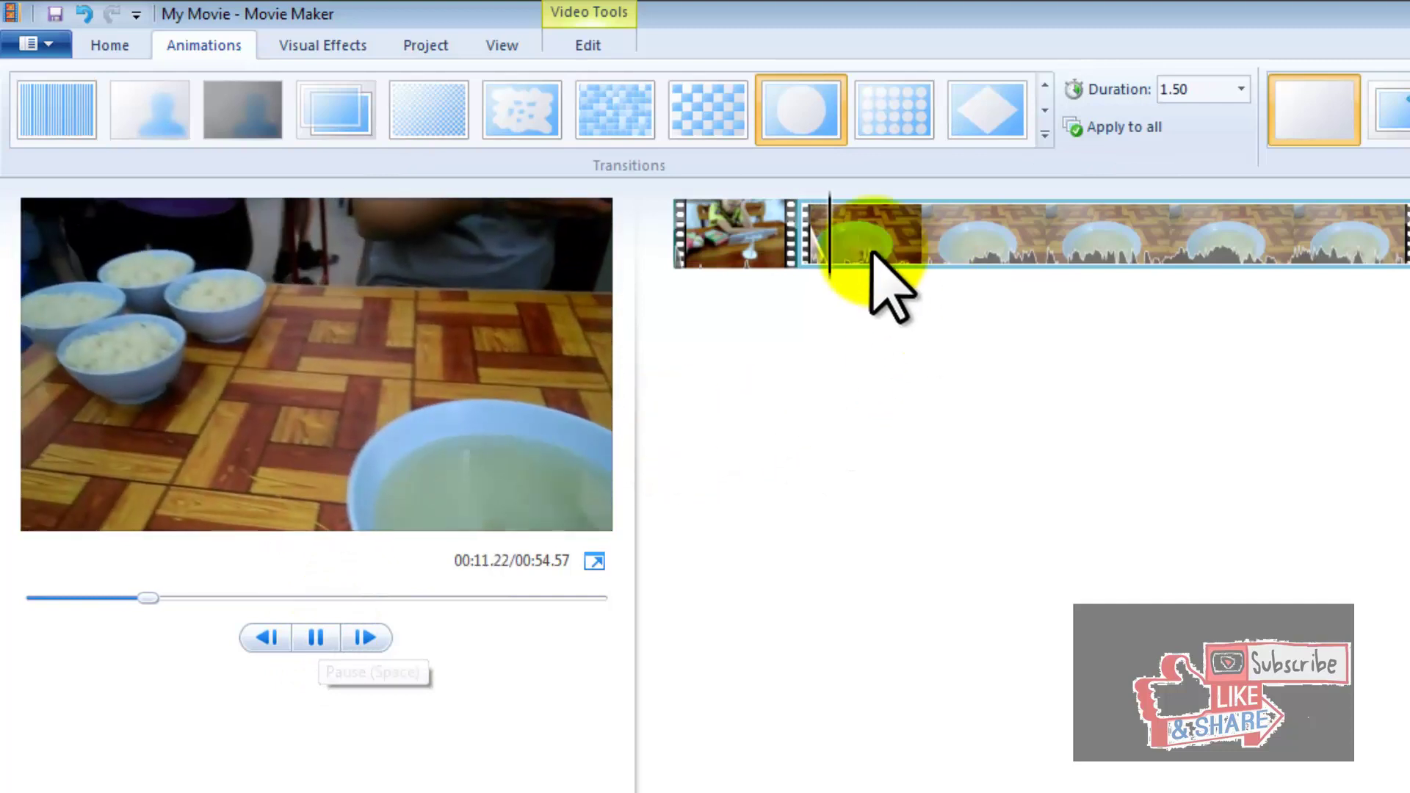
- Replace the second clip's transition with the diamond one and play it back
left_click(799, 258)
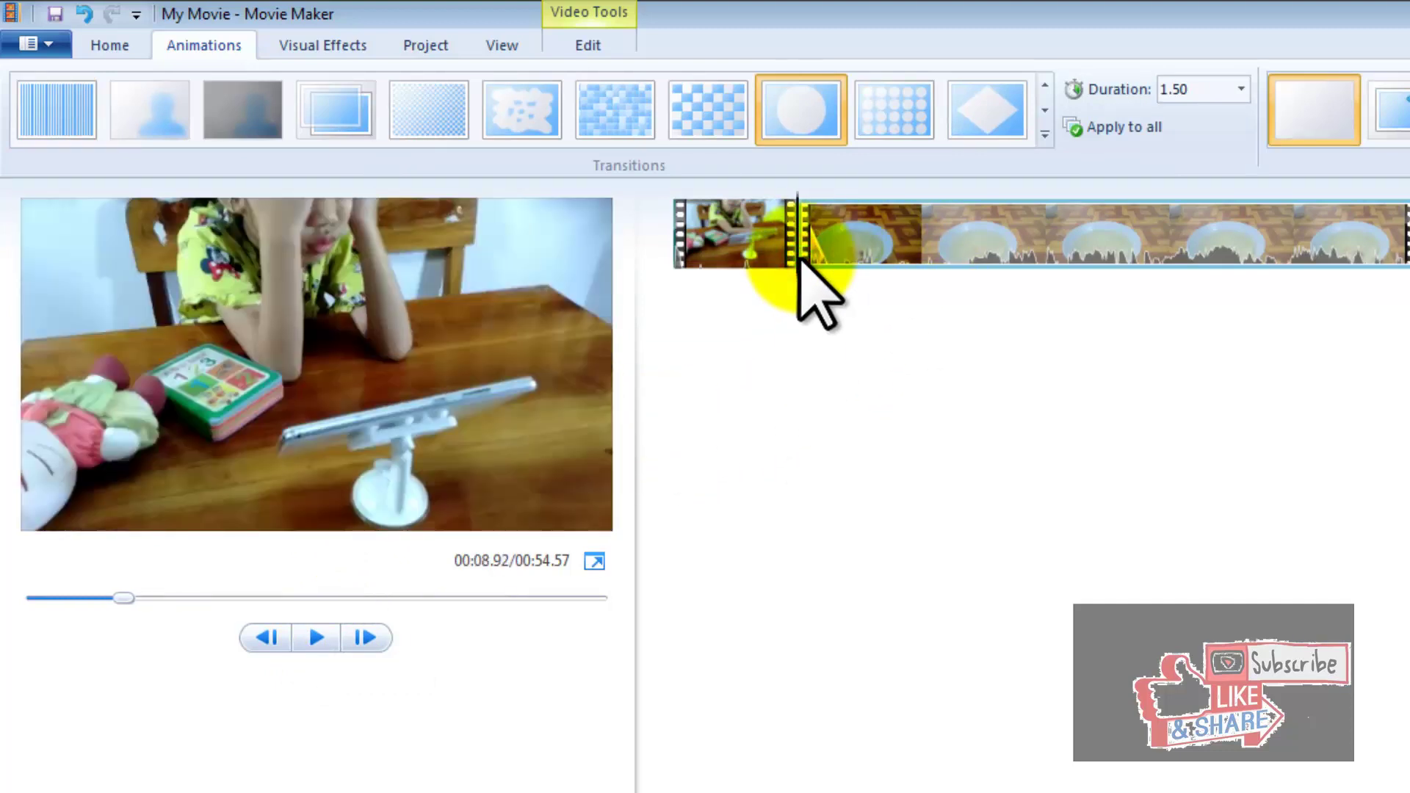
left_click(1006, 107)
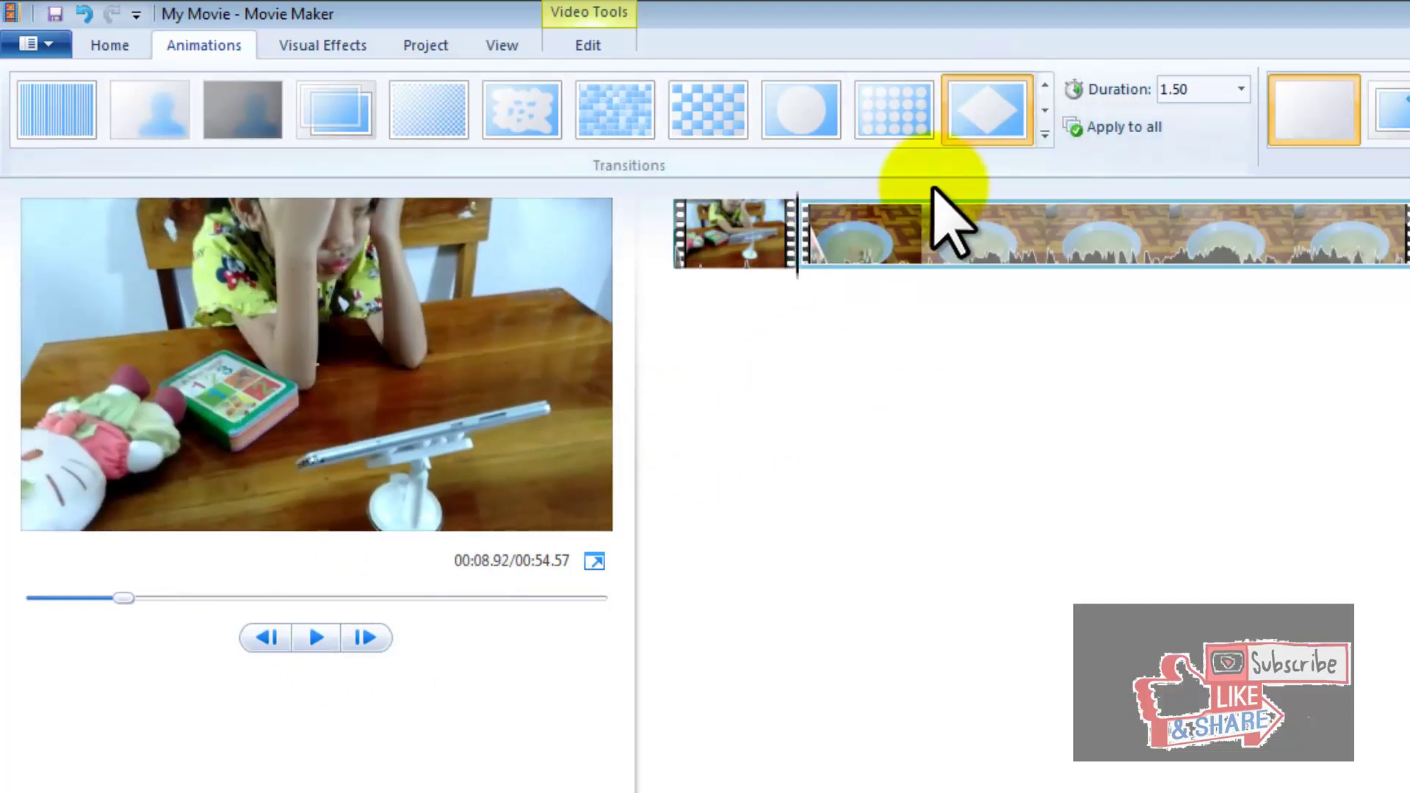
left_click(316, 637)
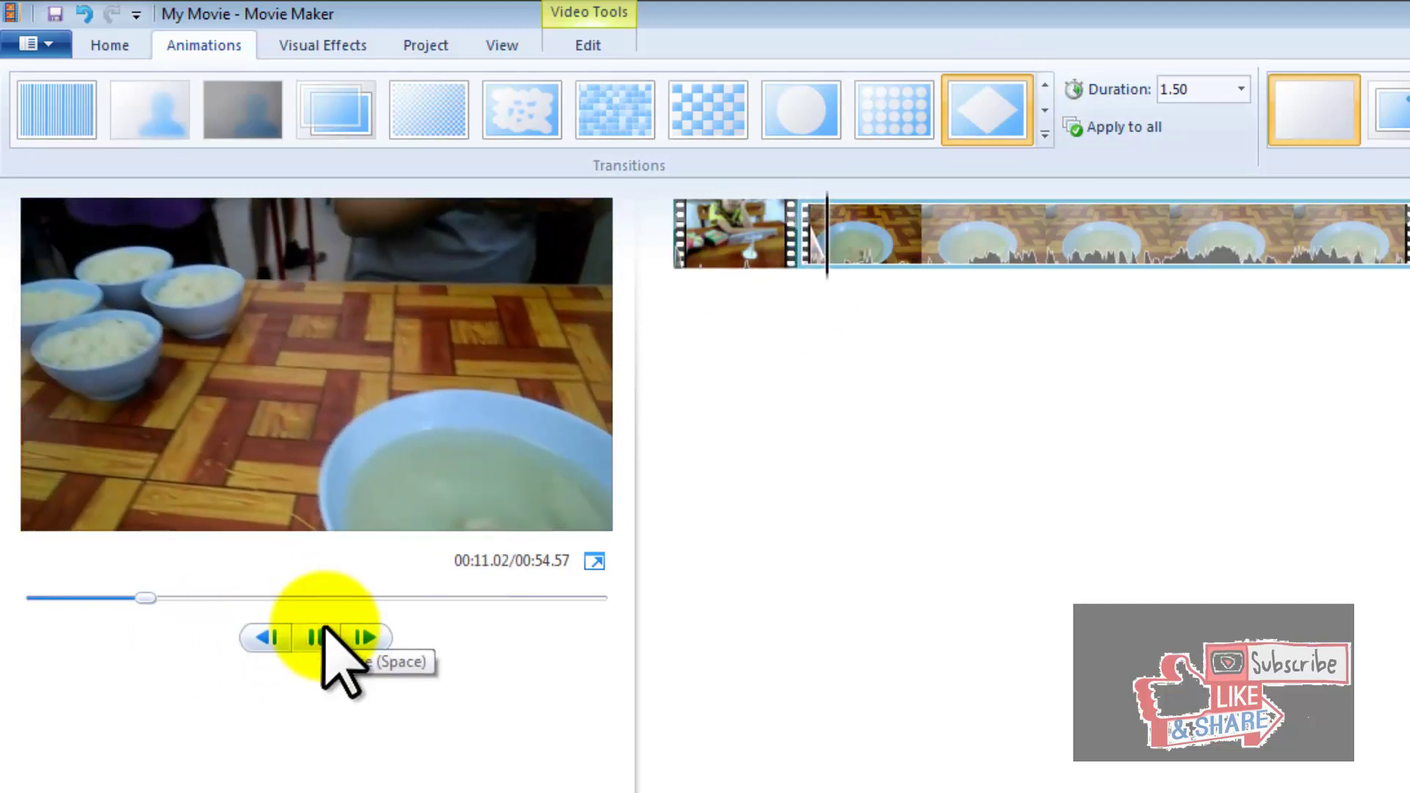
left_click(315, 637)
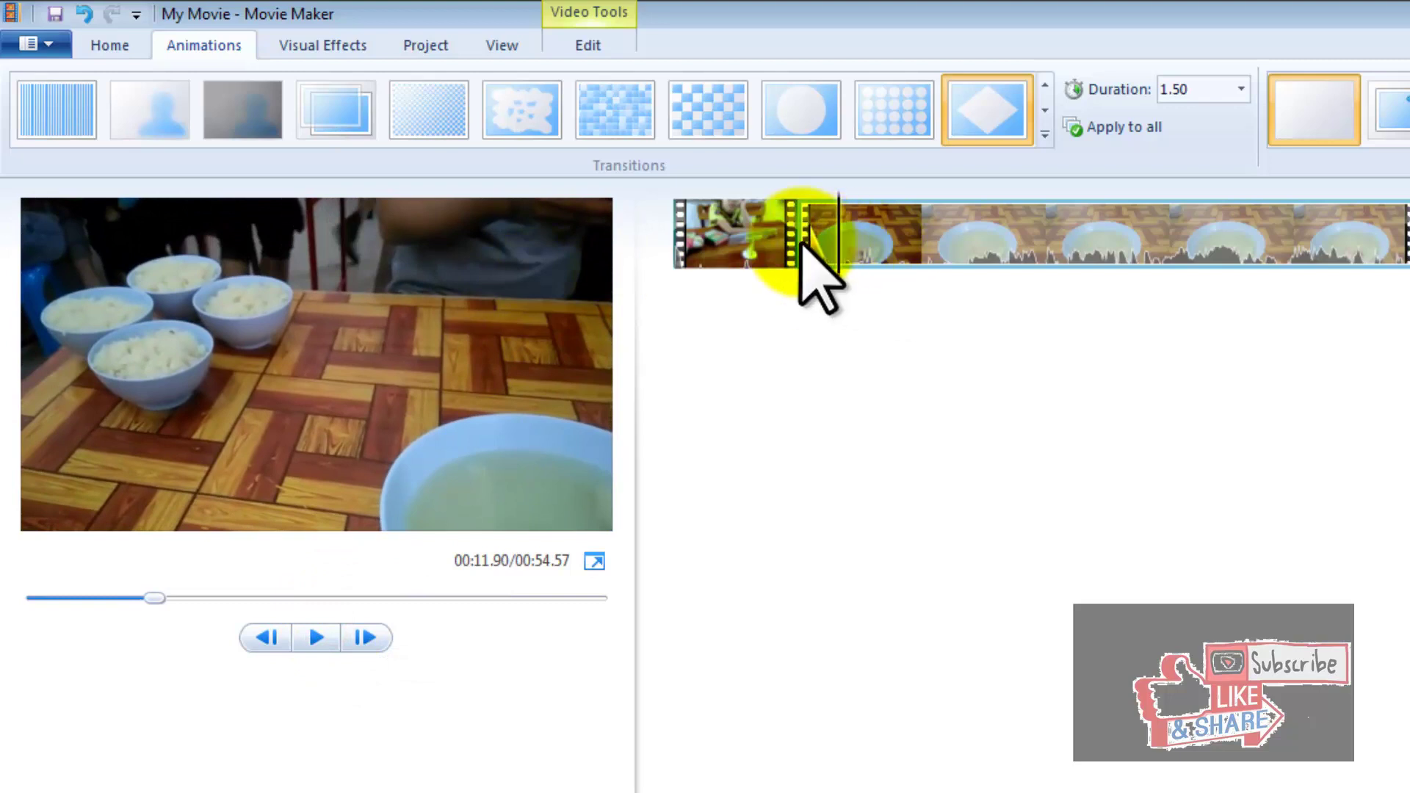
- Examine the full range of transitions available for the join between the two clips
left_click(797, 243)
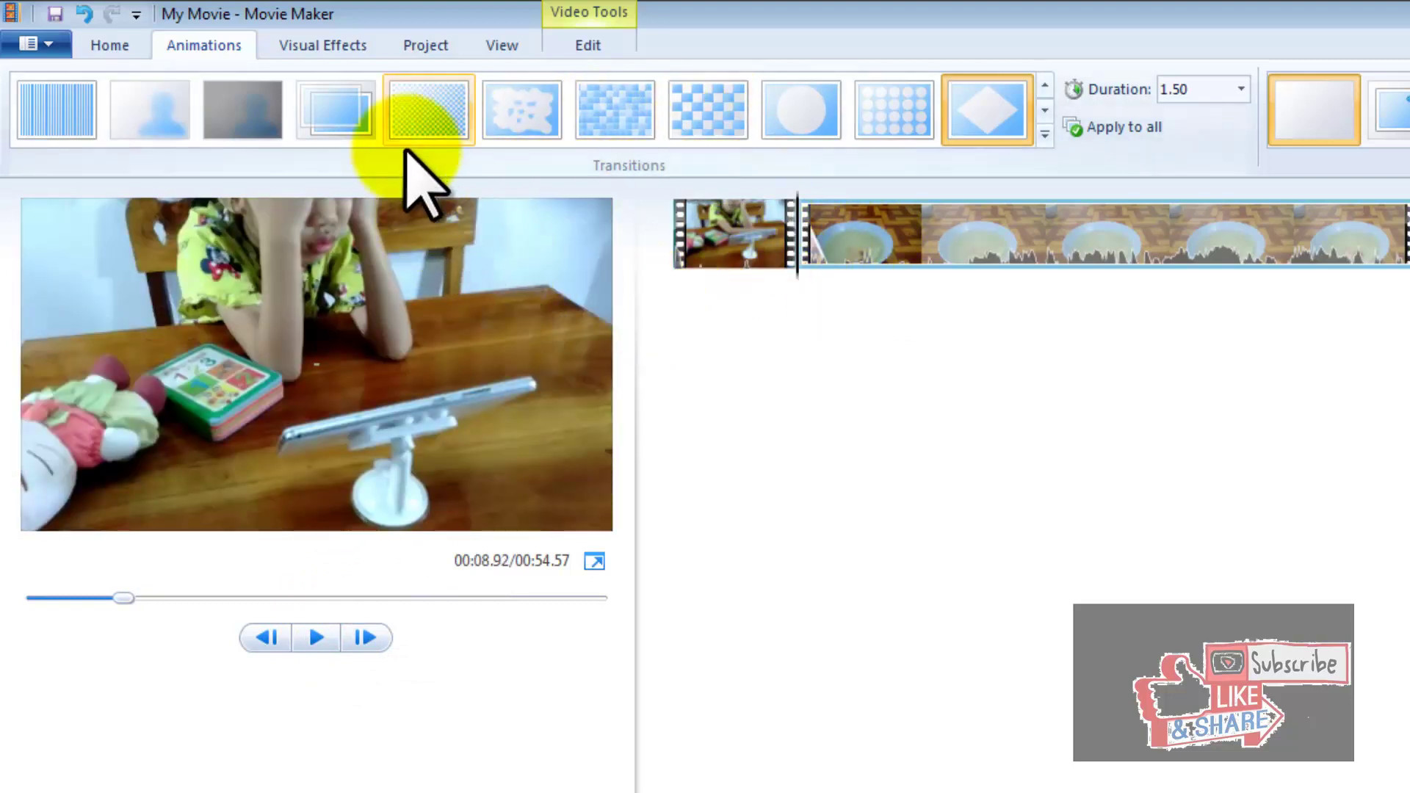
left_click(1045, 110)
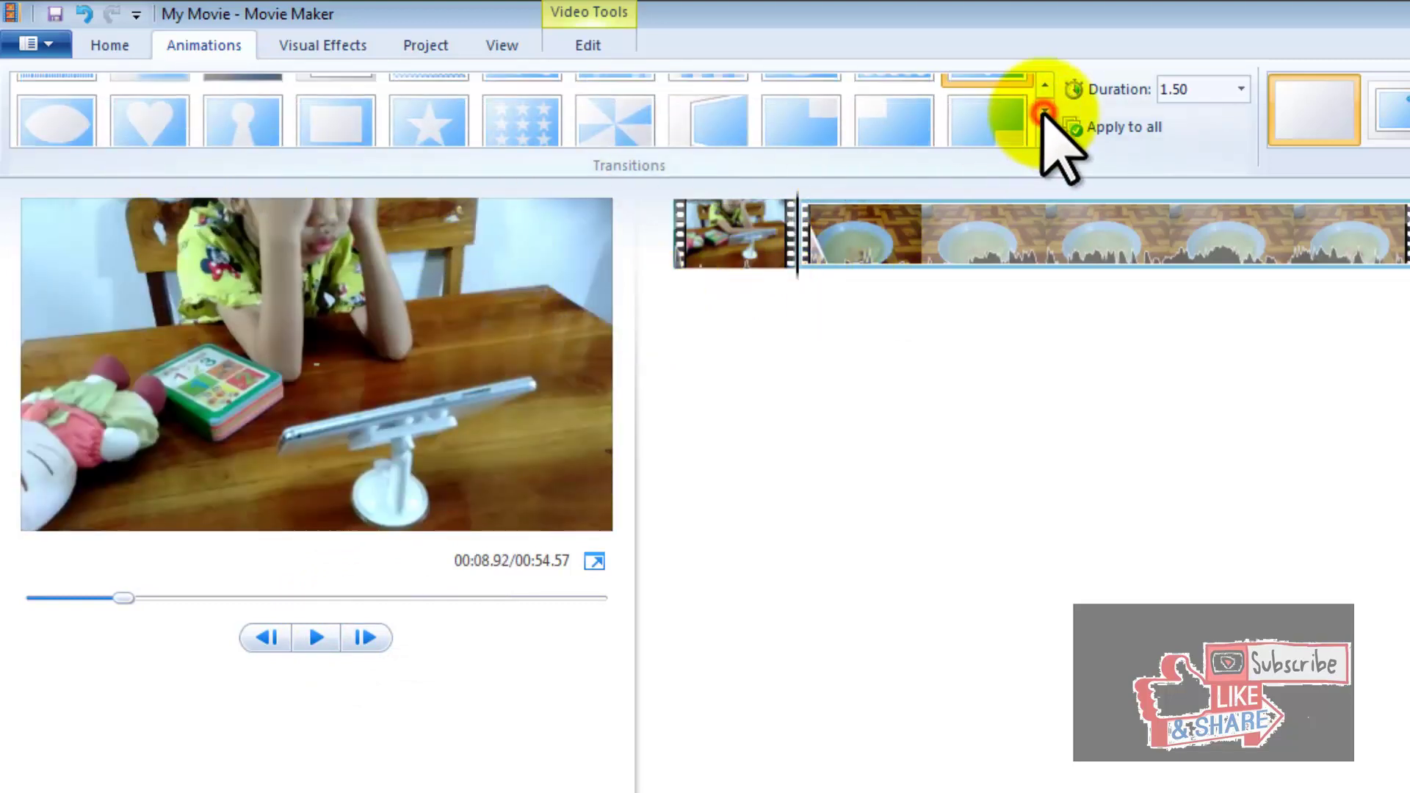
left_click(1045, 110)
left_click(1044, 111)
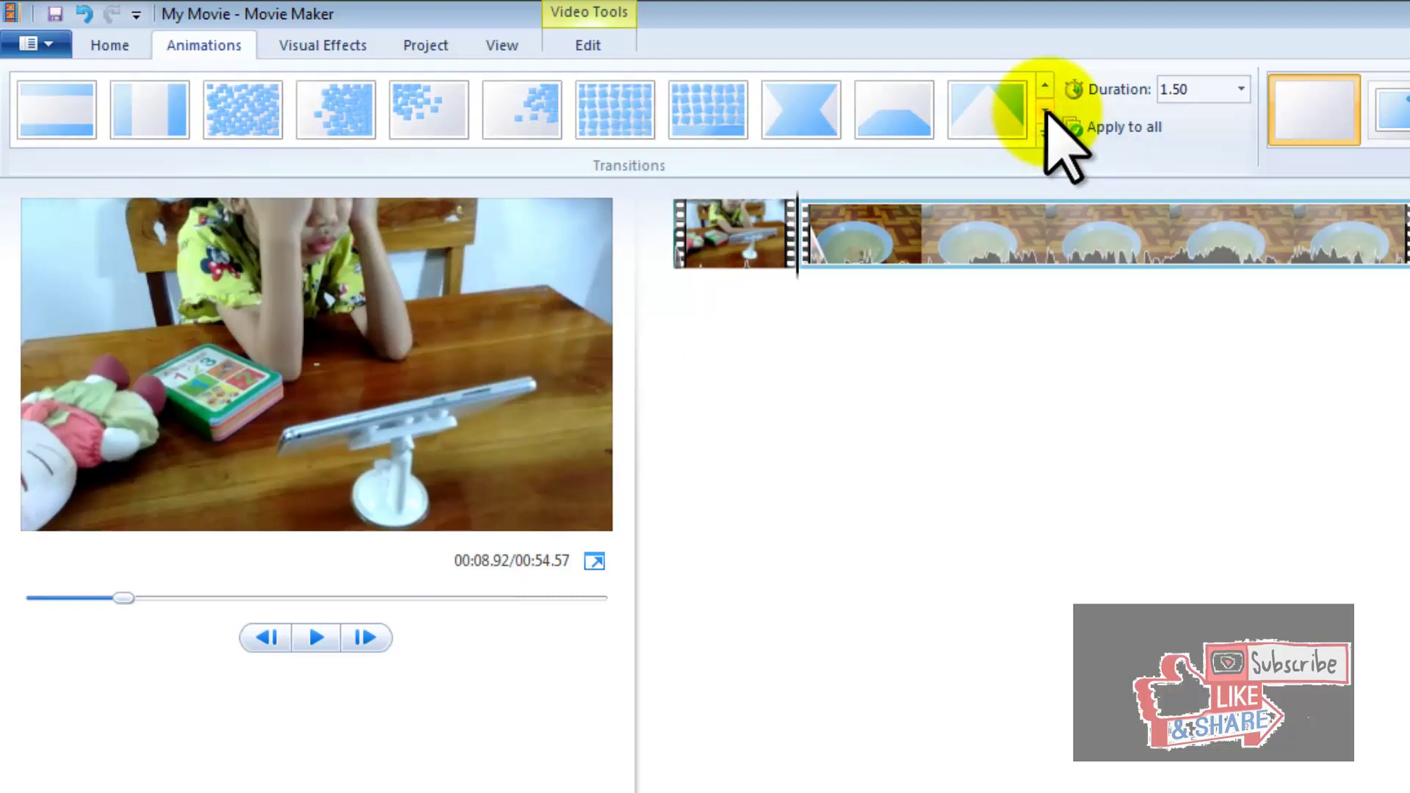
left_click(1046, 110)
left_click(1047, 111)
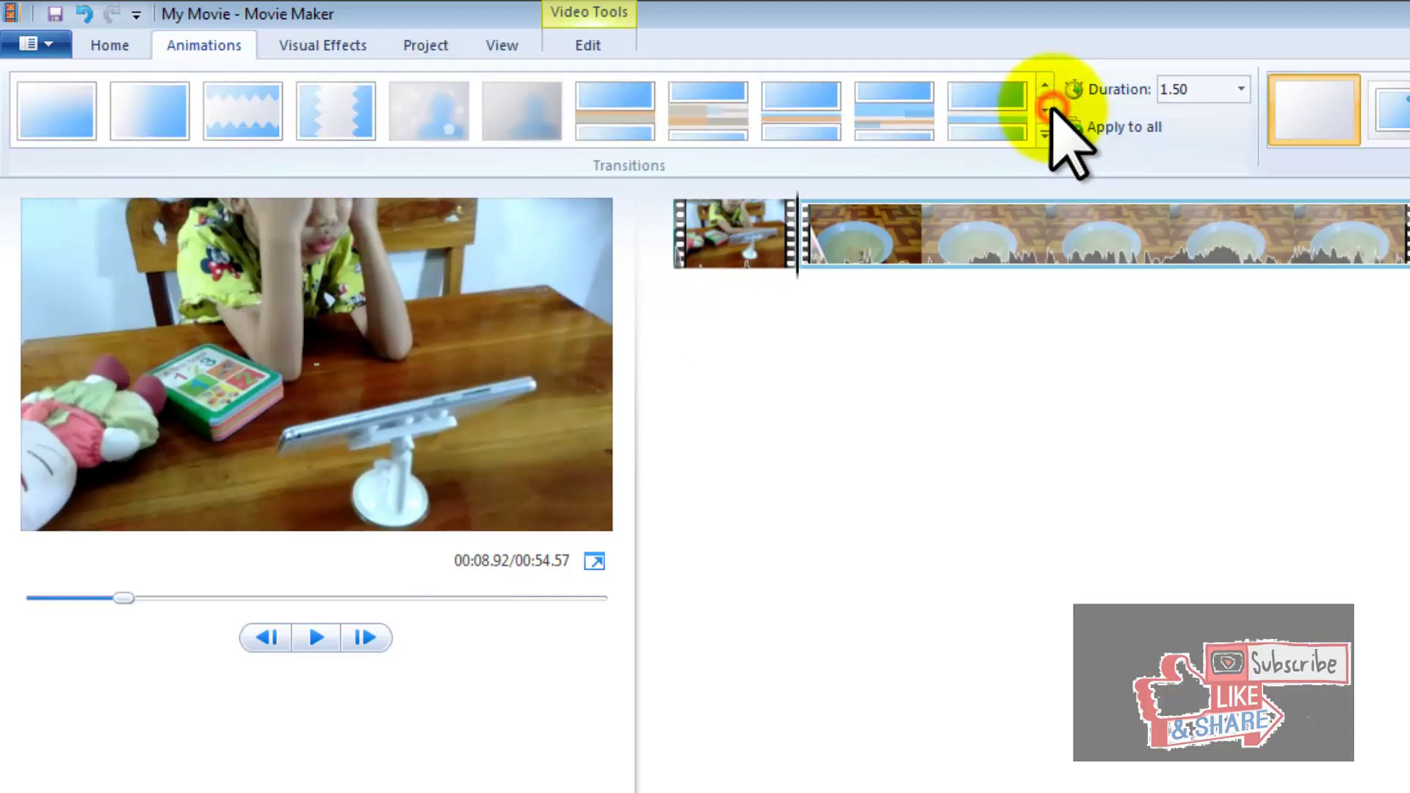
left_click(1051, 109)
left_click(1058, 87)
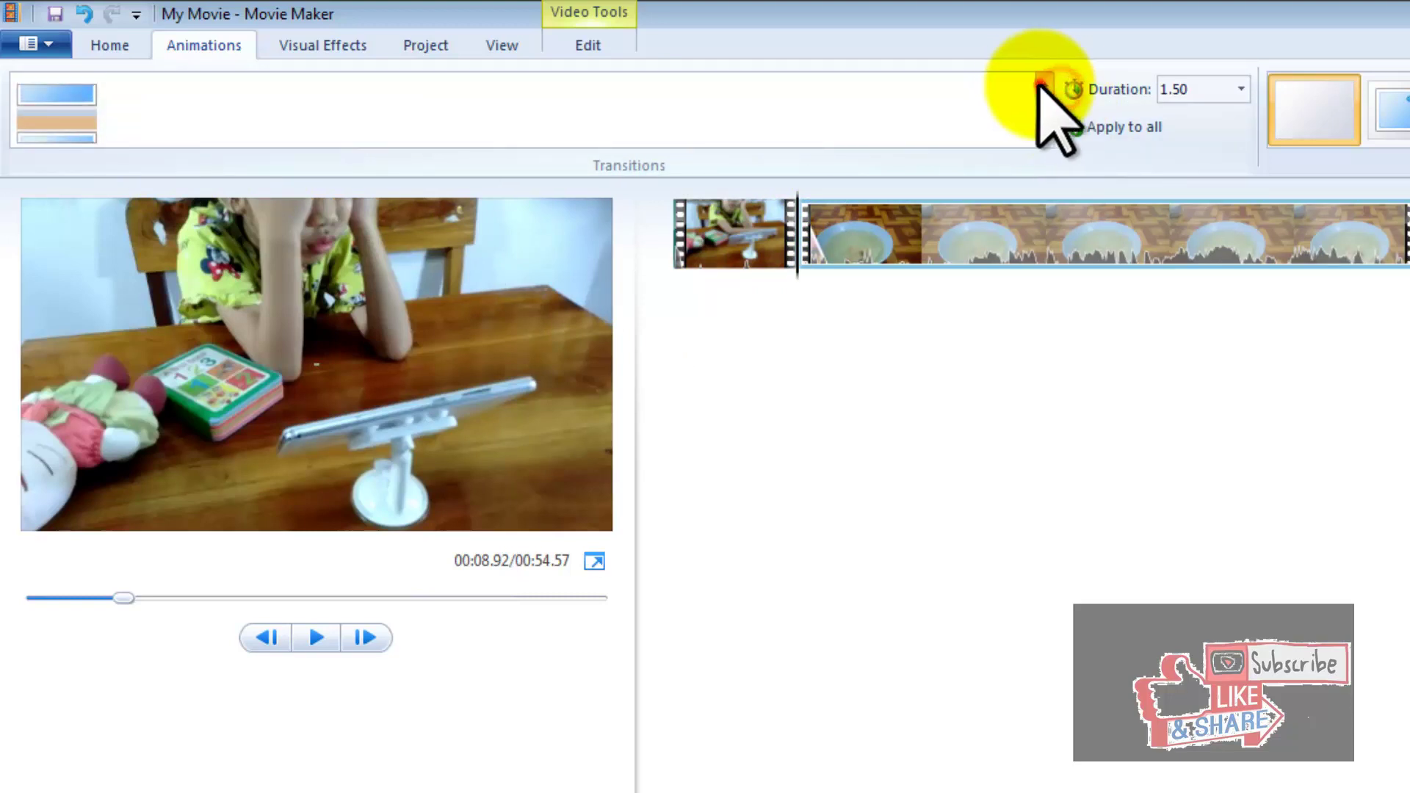
left_click(1044, 86)
left_click(1044, 86)
left_click(1044, 85)
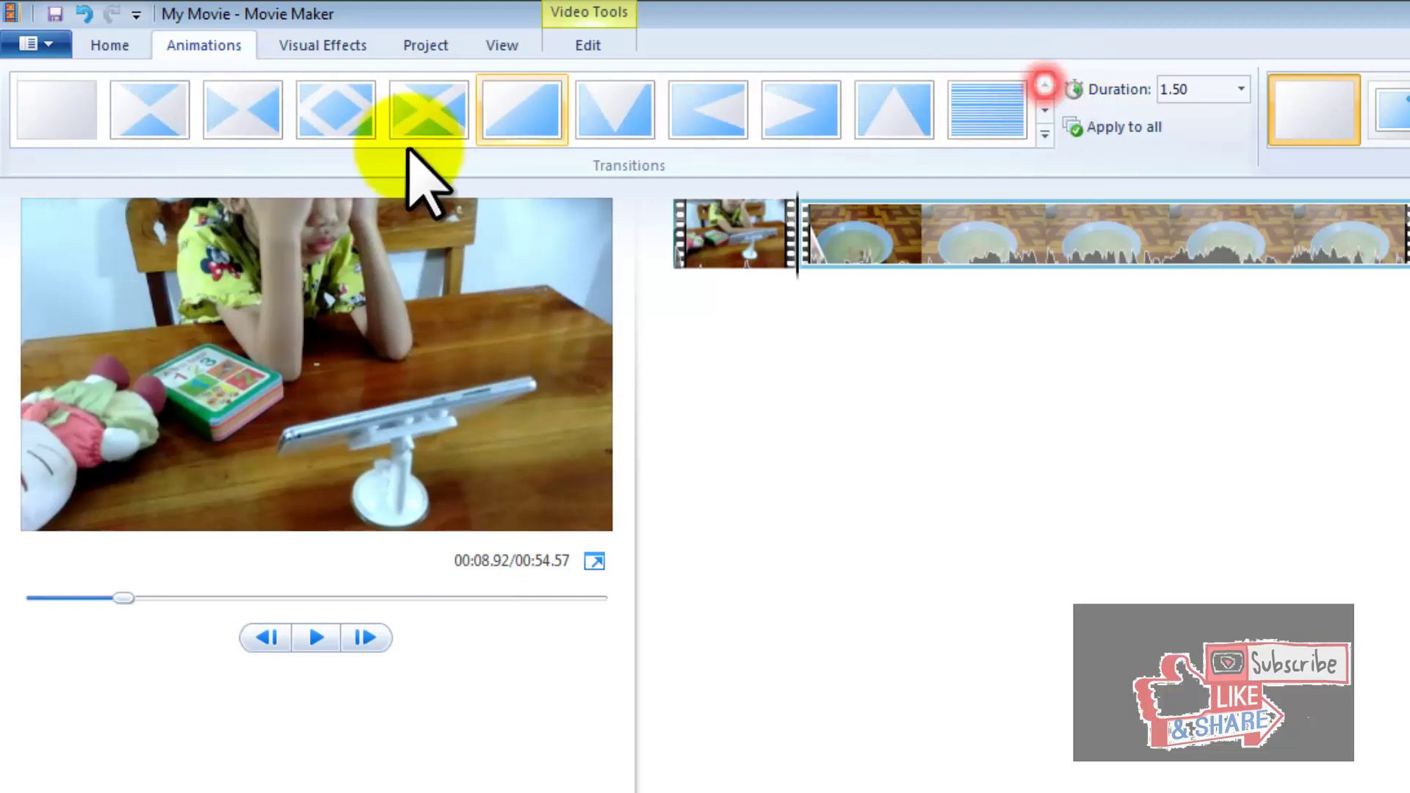
left_click(58, 118)
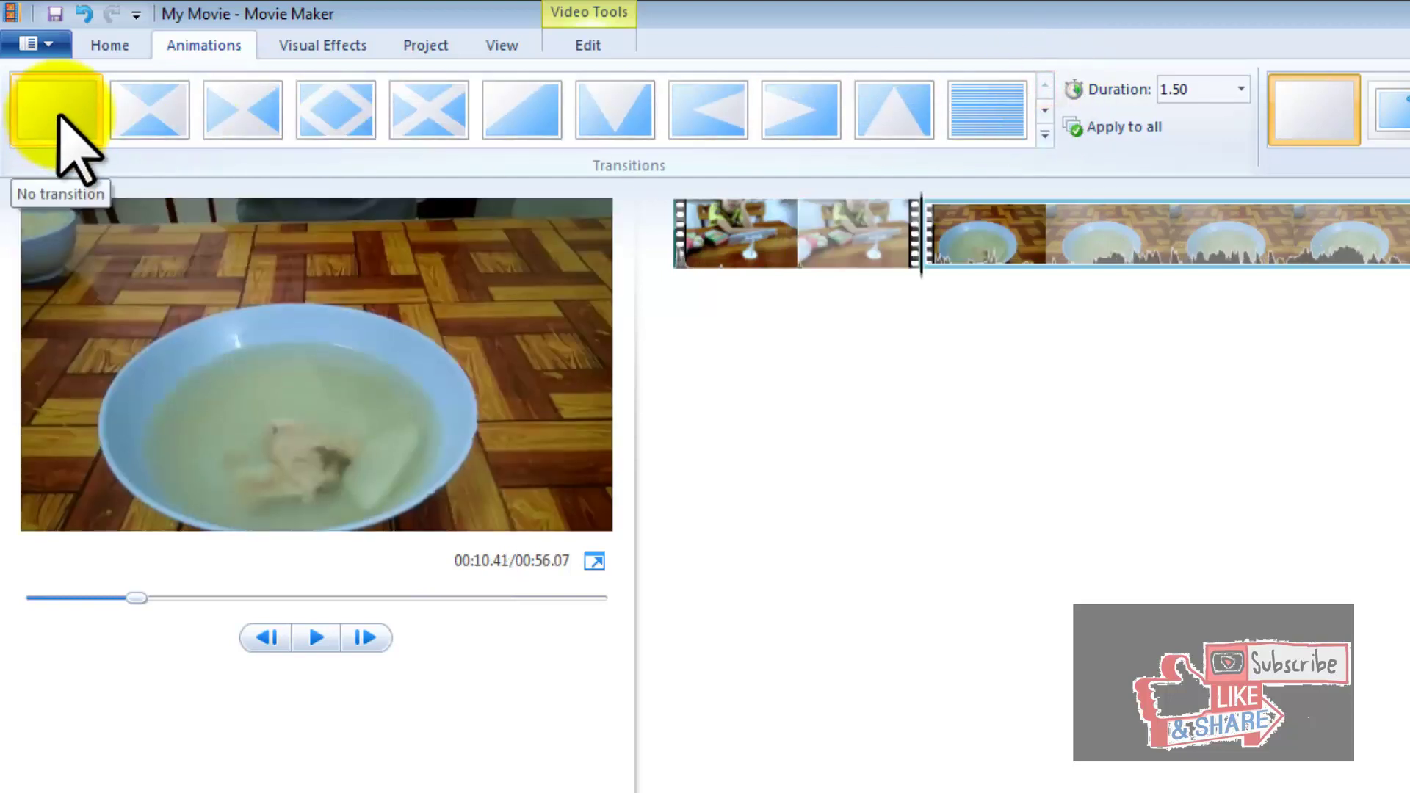
left_click(158, 122)
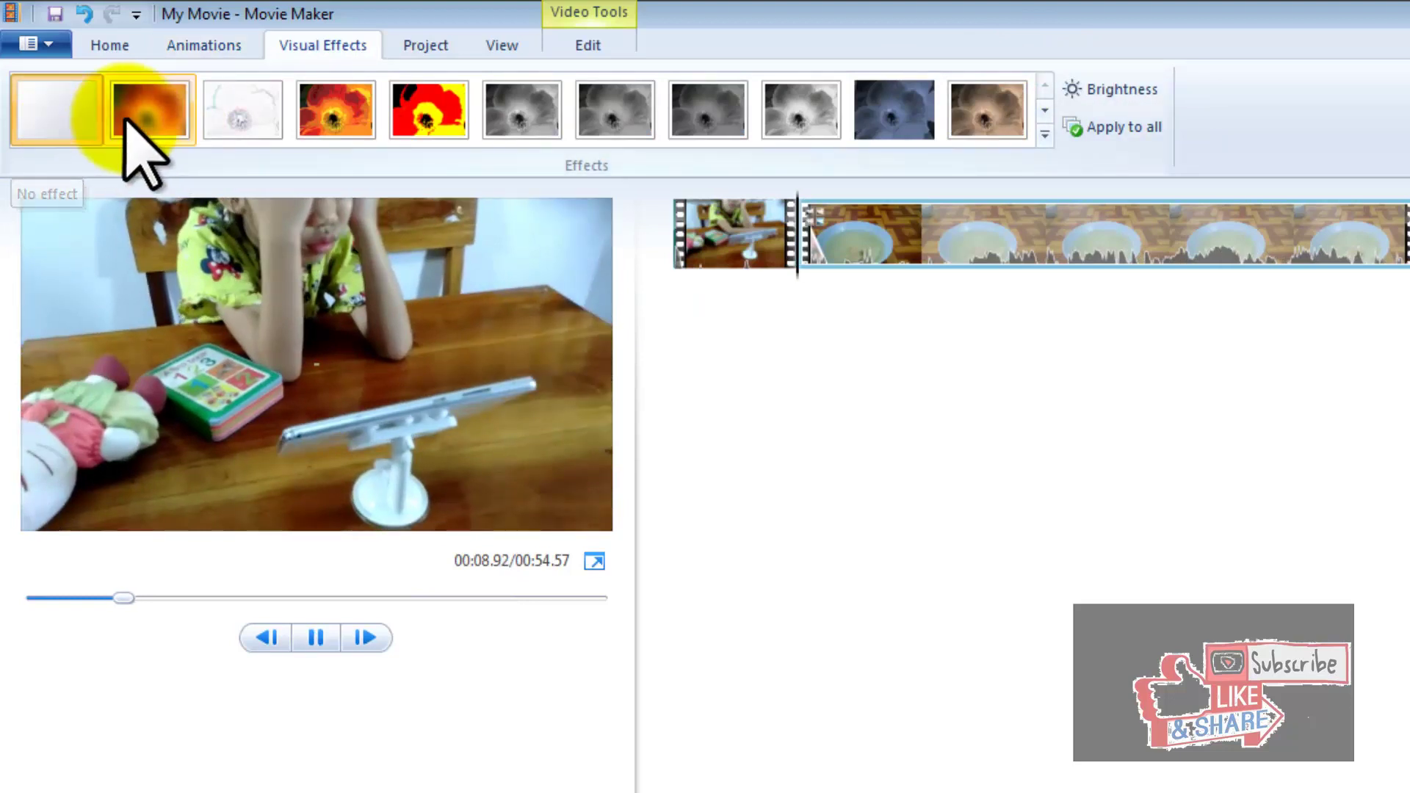
- Apply the crossfade transition to the start of the second clip and play back the join
left_click(204, 45)
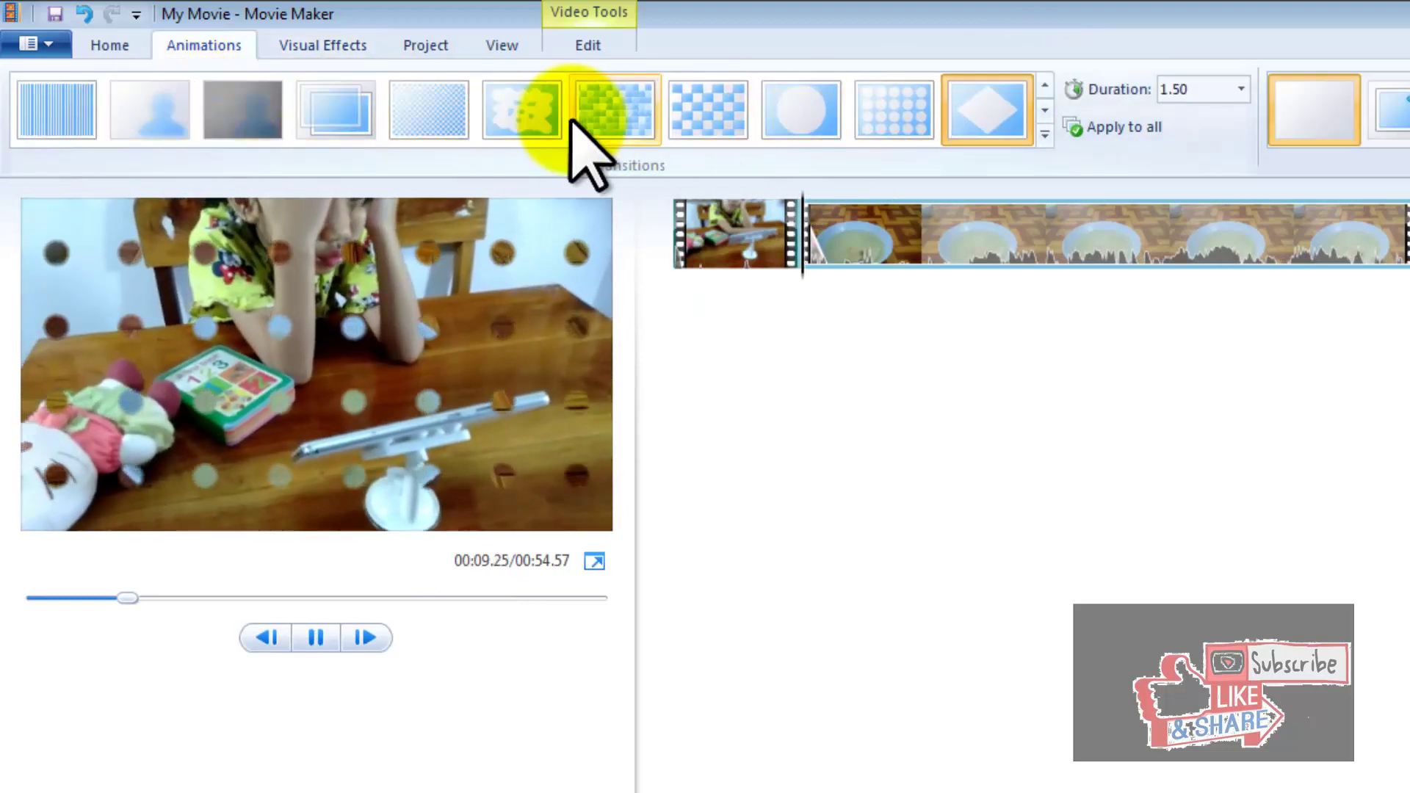
left_click(171, 113)
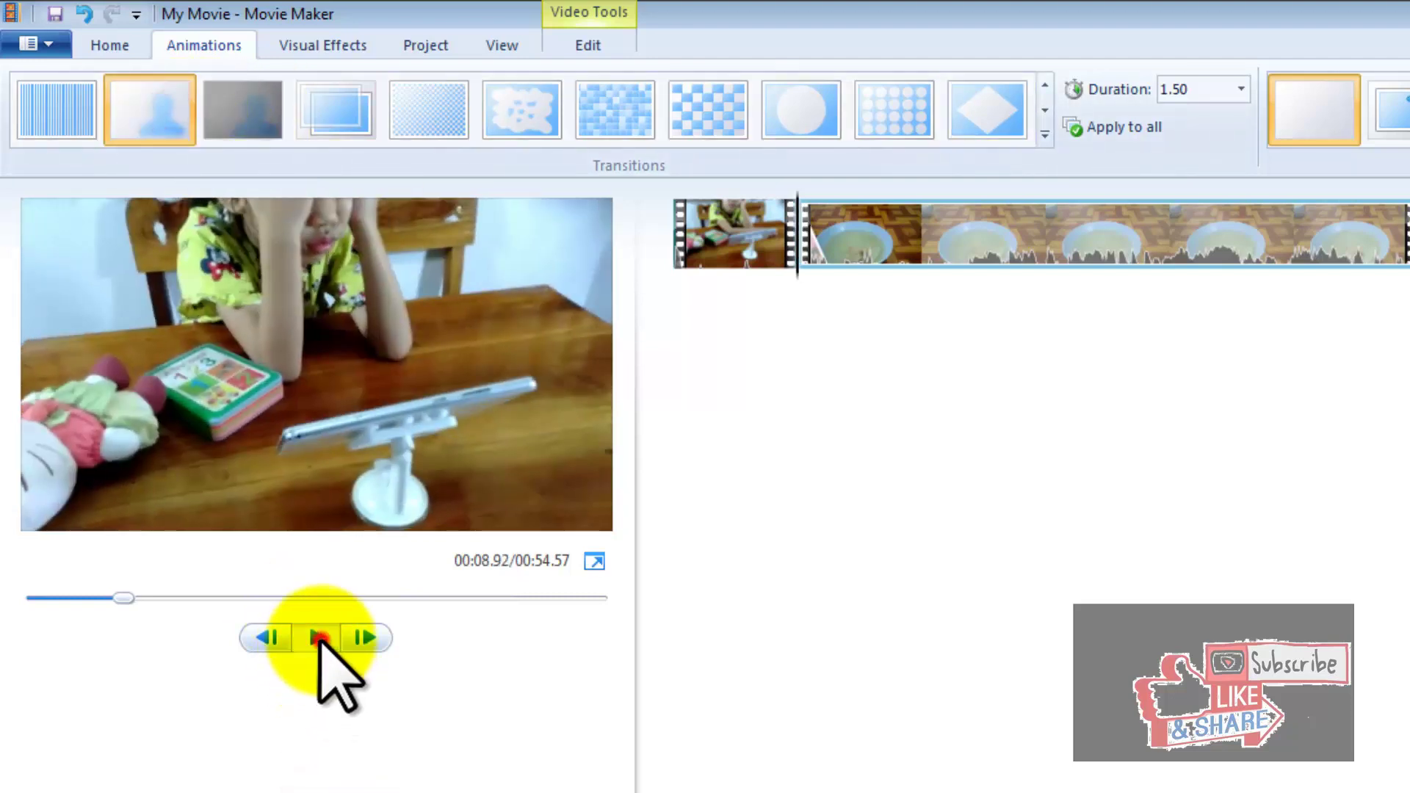
left_click(319, 637)
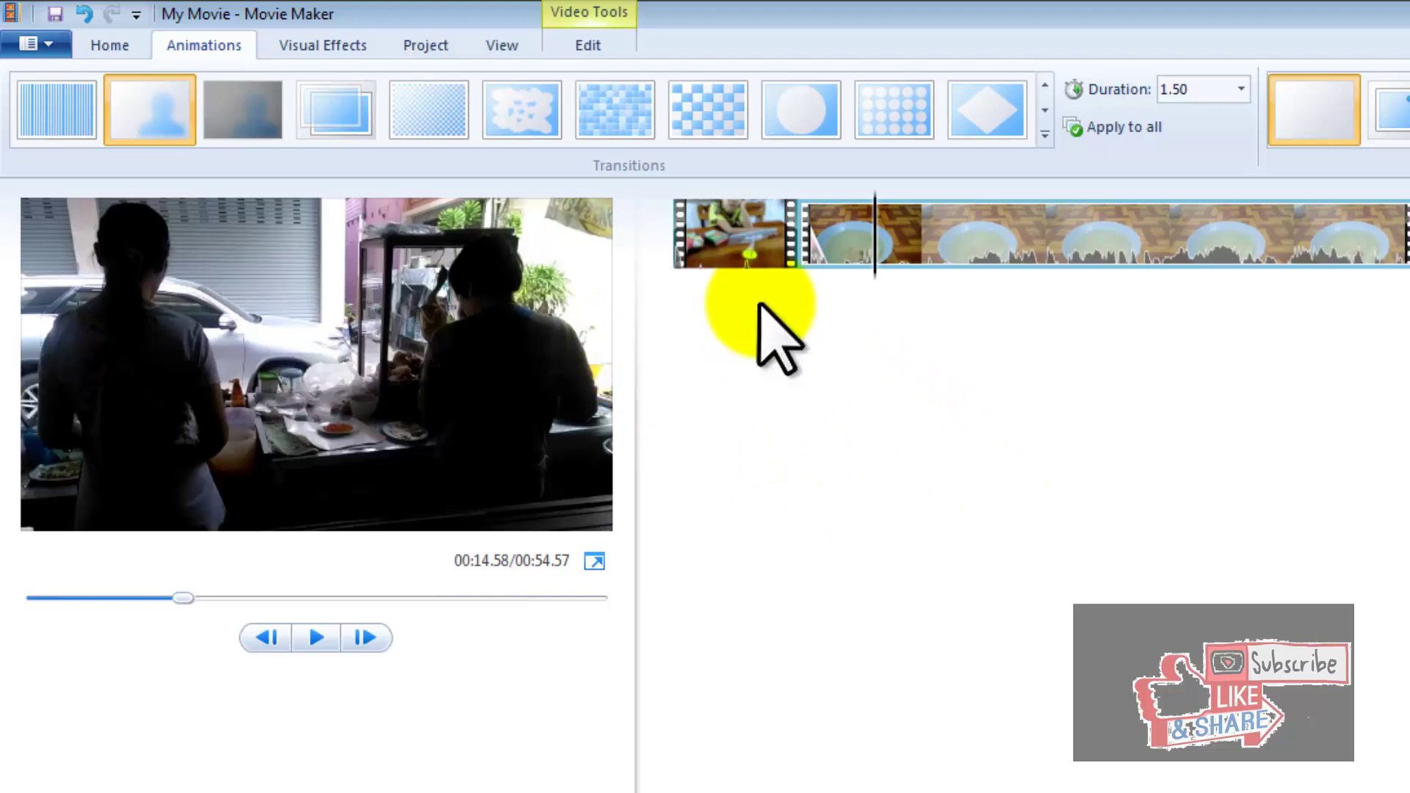
- Preview the available visual effects, including Sepia tone, on the second clip without applying one
left_click(322, 47)
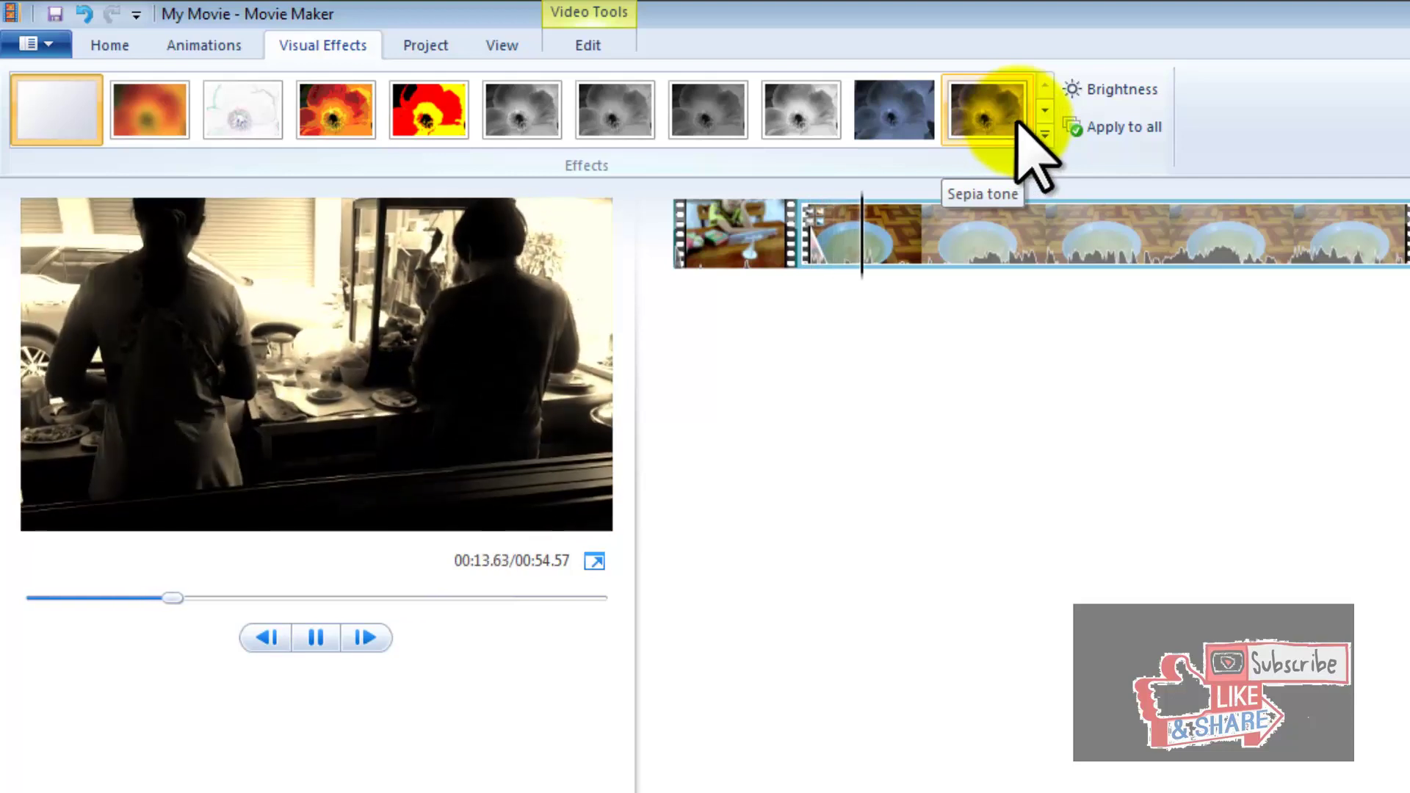
left_click(960, 315)
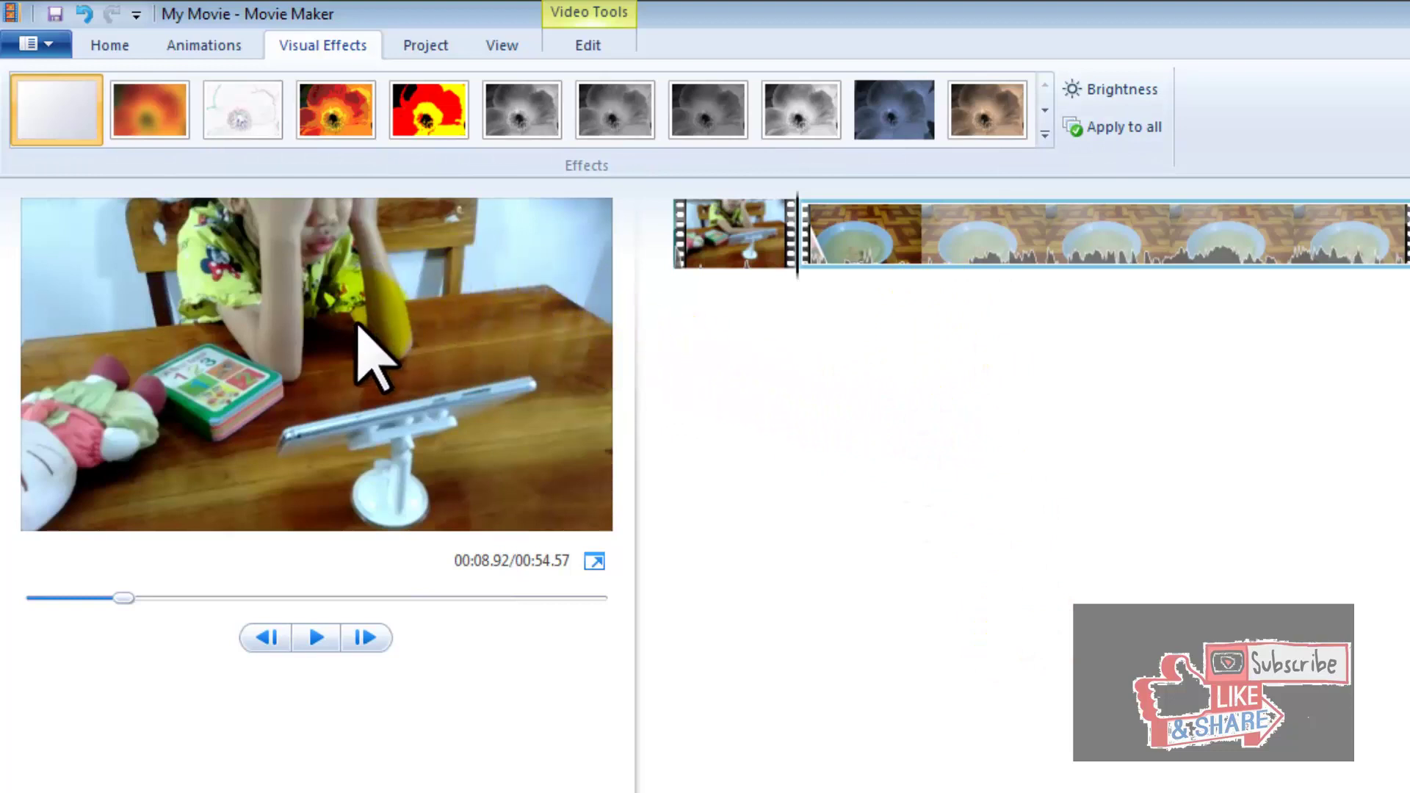
- Start adding music to the movie and open the Sound Effect folder inside My Music
left_click(109, 46)
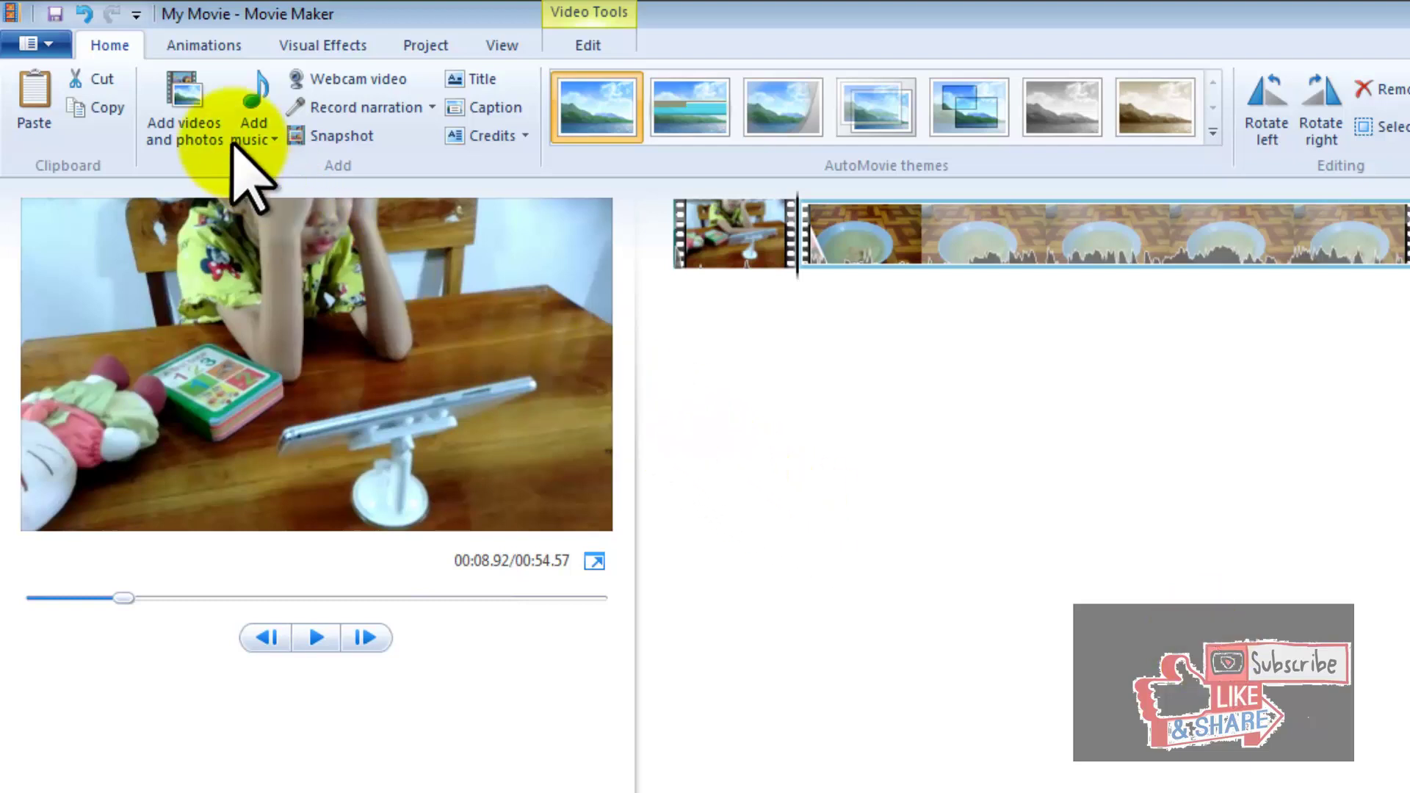
left_click(246, 107)
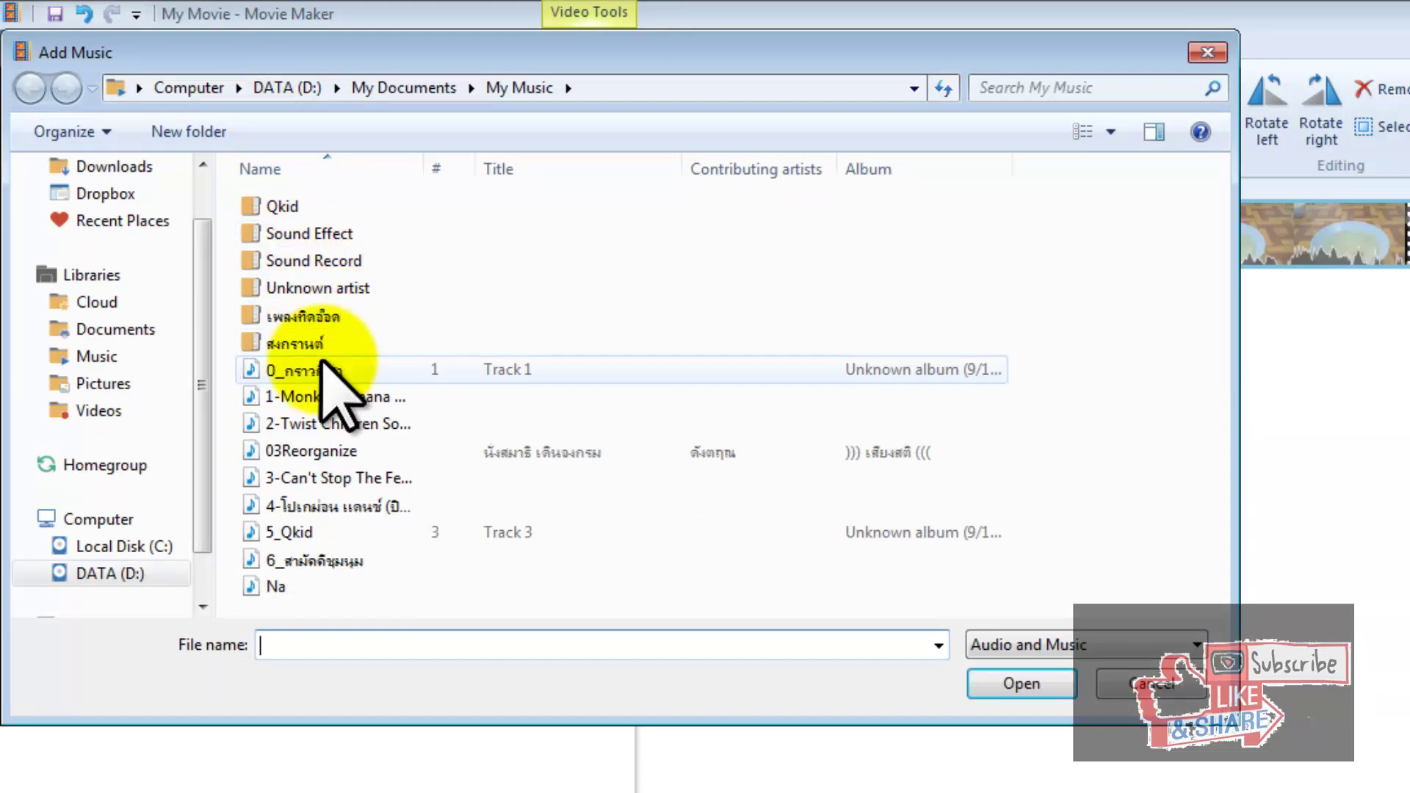
double_click(328, 235)
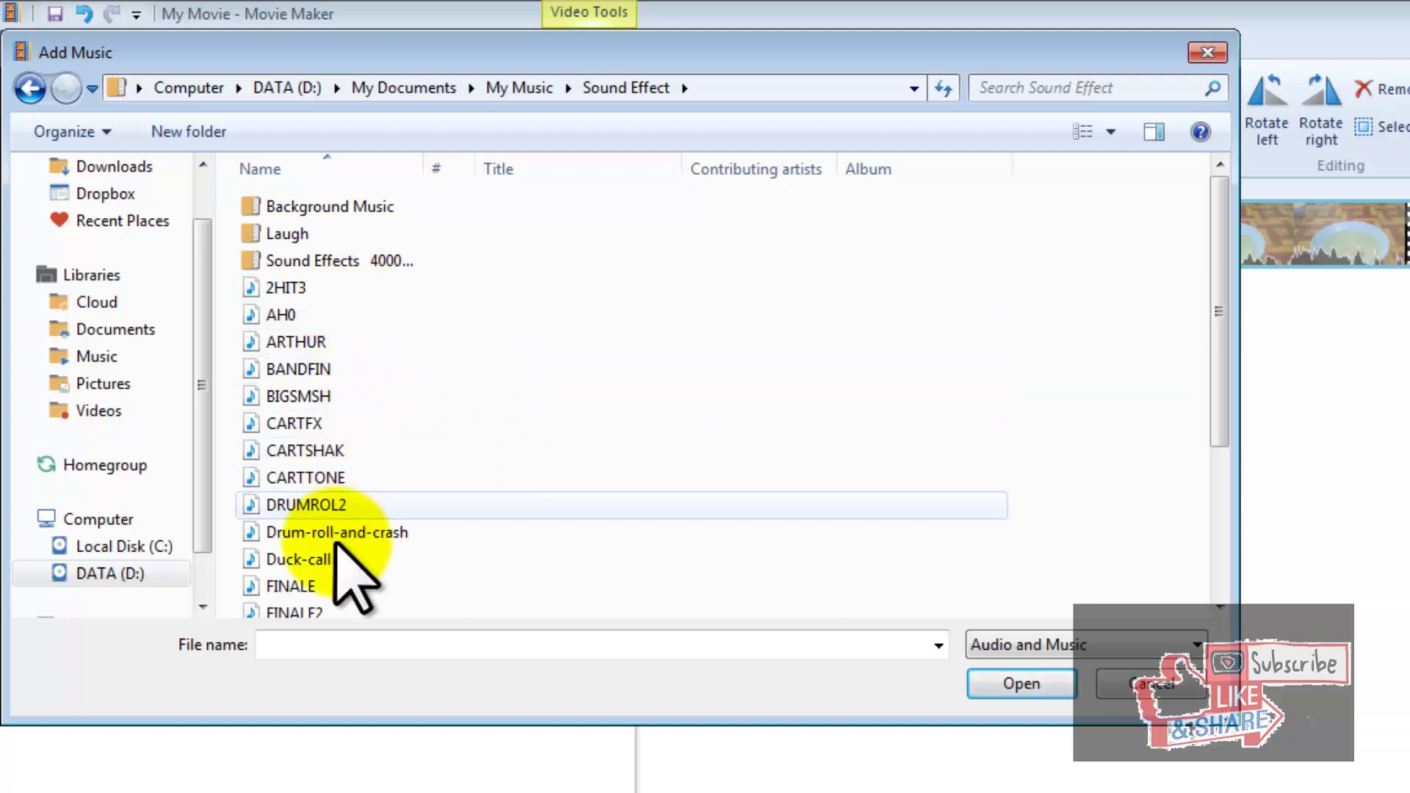
- Listen to the CARTSHAK sound in the media player and close the player
left_click(334, 560)
left_click(310, 452)
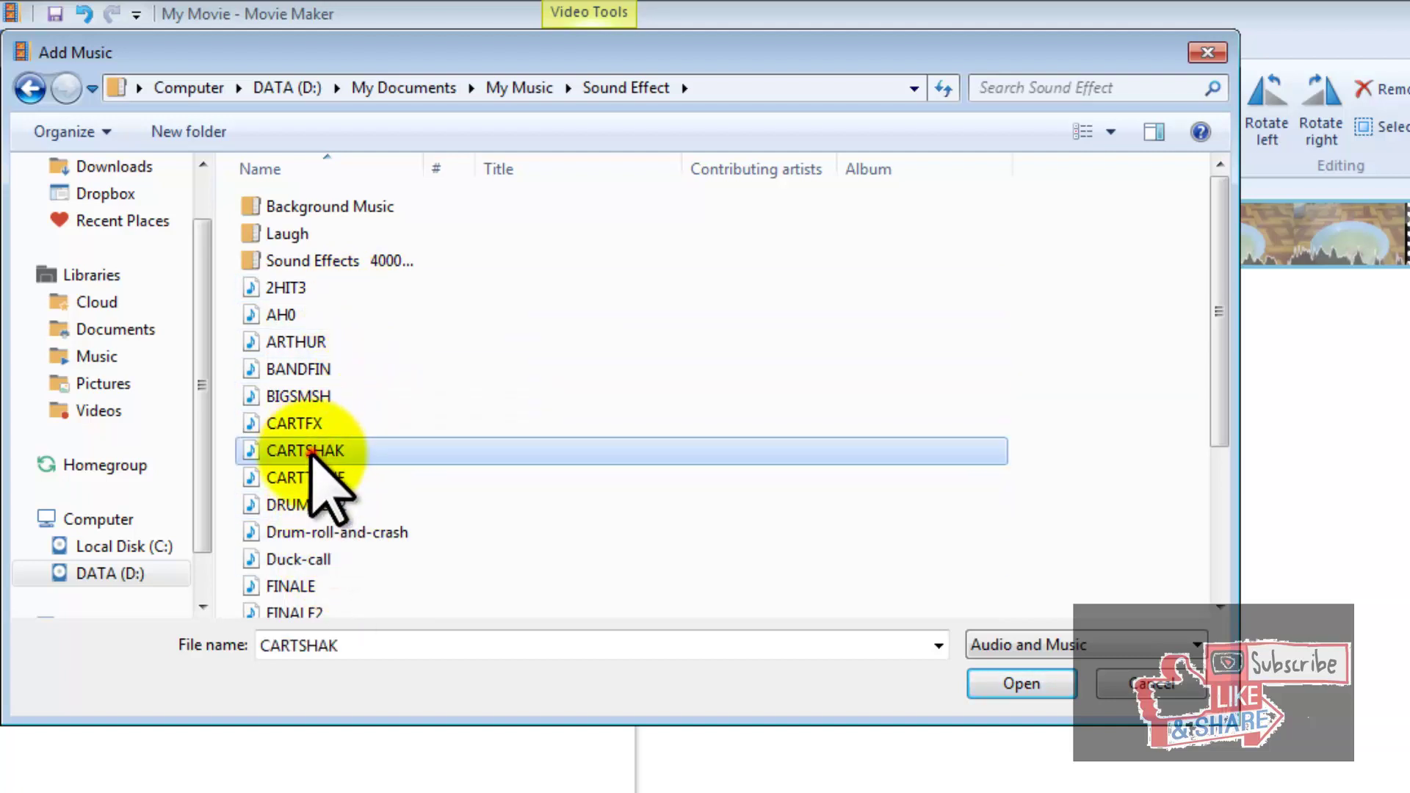
right_click(310, 452)
left_click(415, 518)
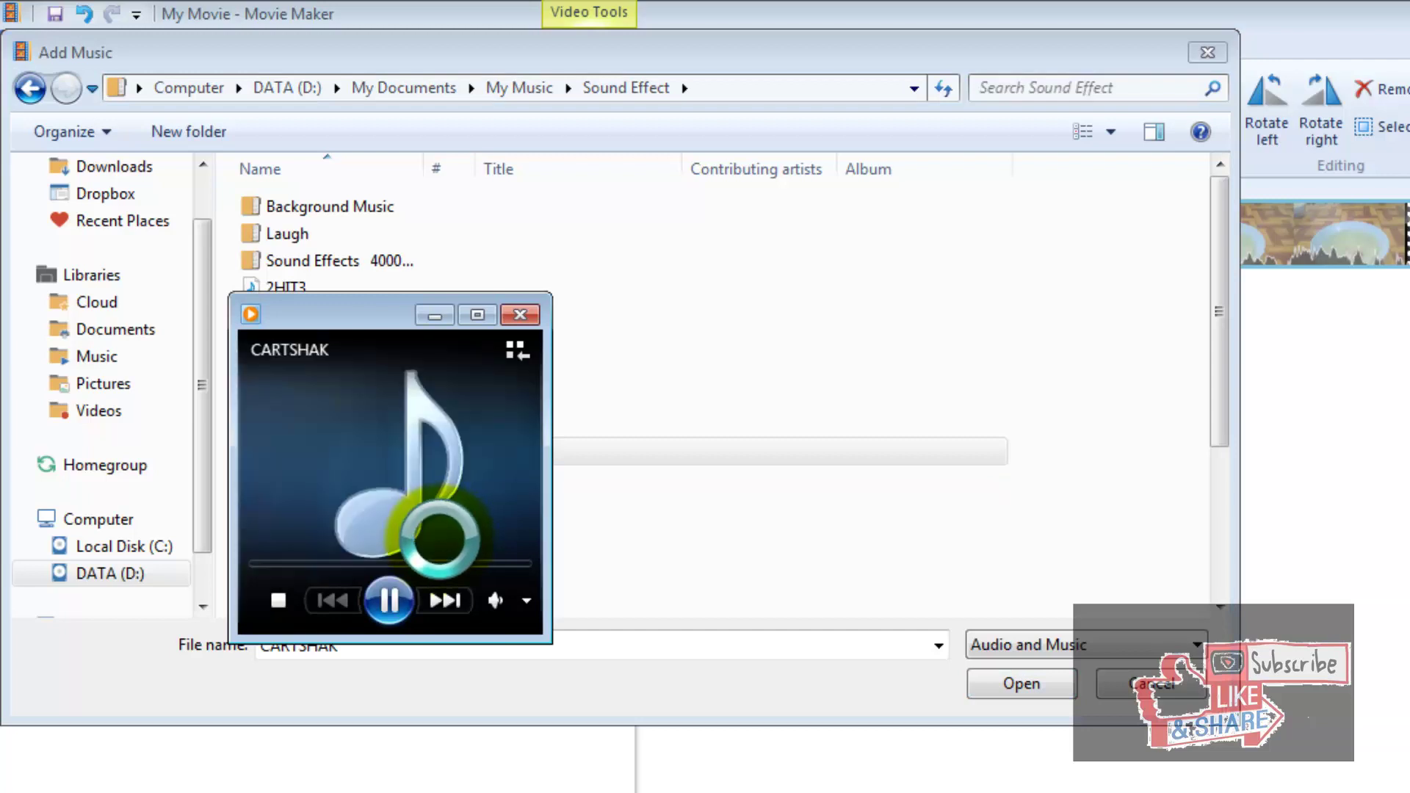
left_click(521, 315)
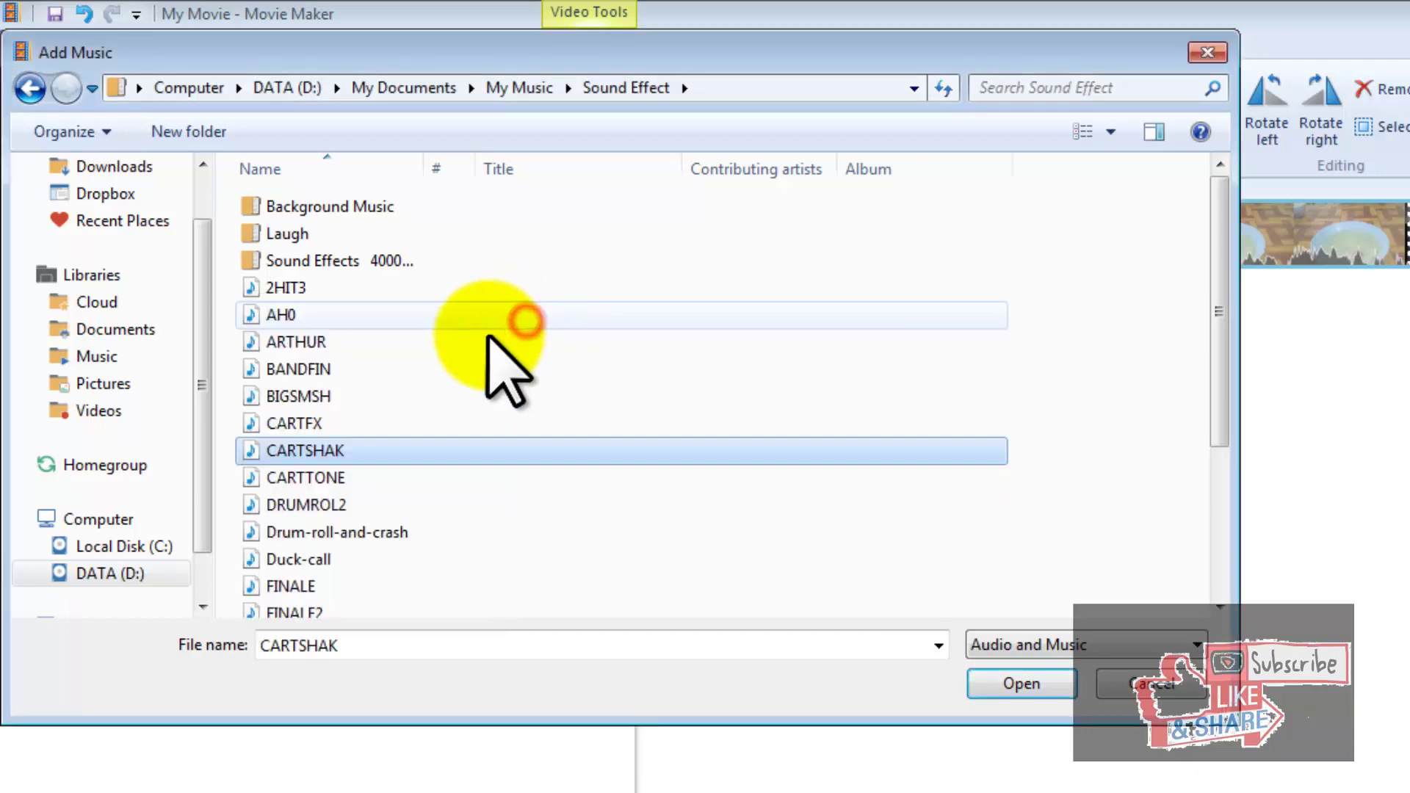
- Add the 2HIT3 sound effect to the movie as its music track
left_click(294, 288)
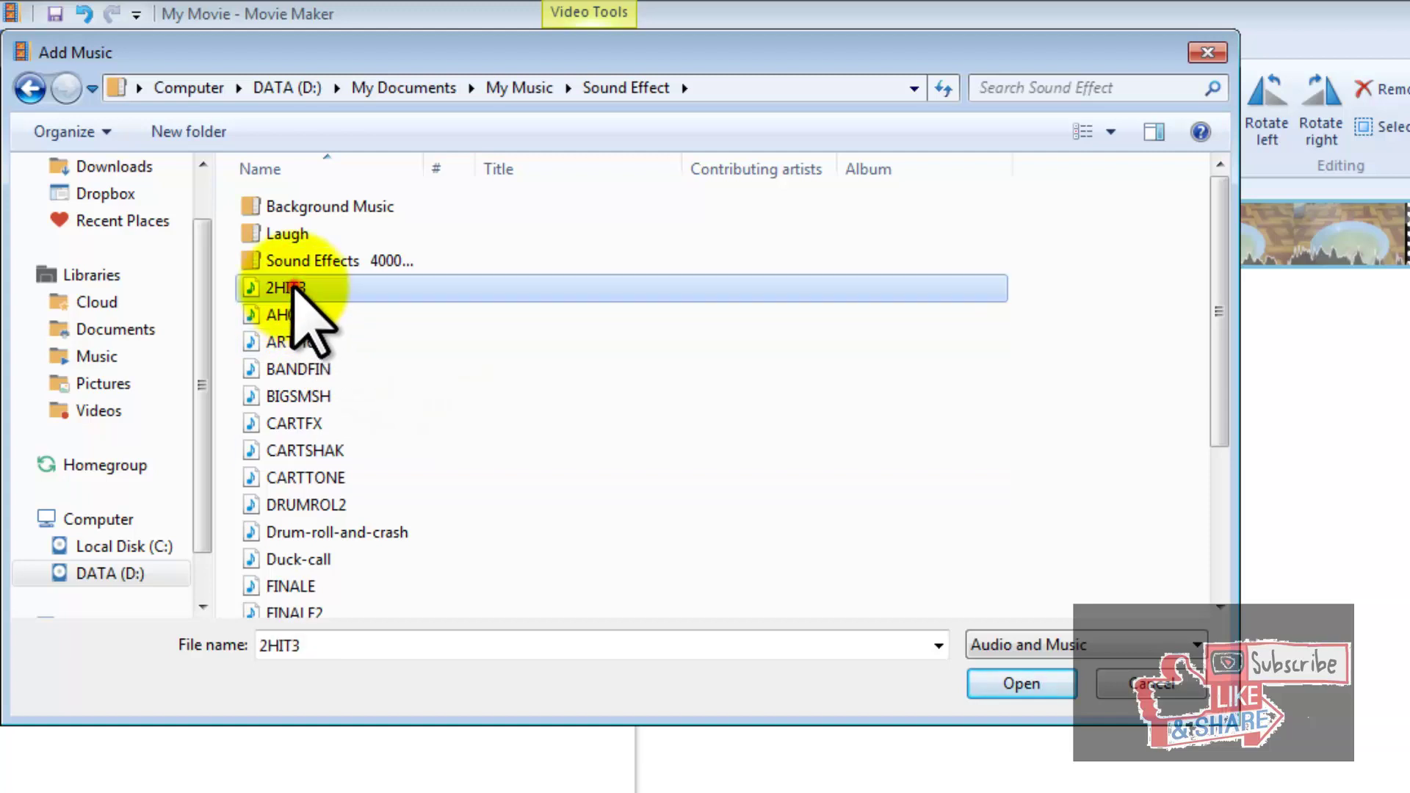
left_click(1021, 683)
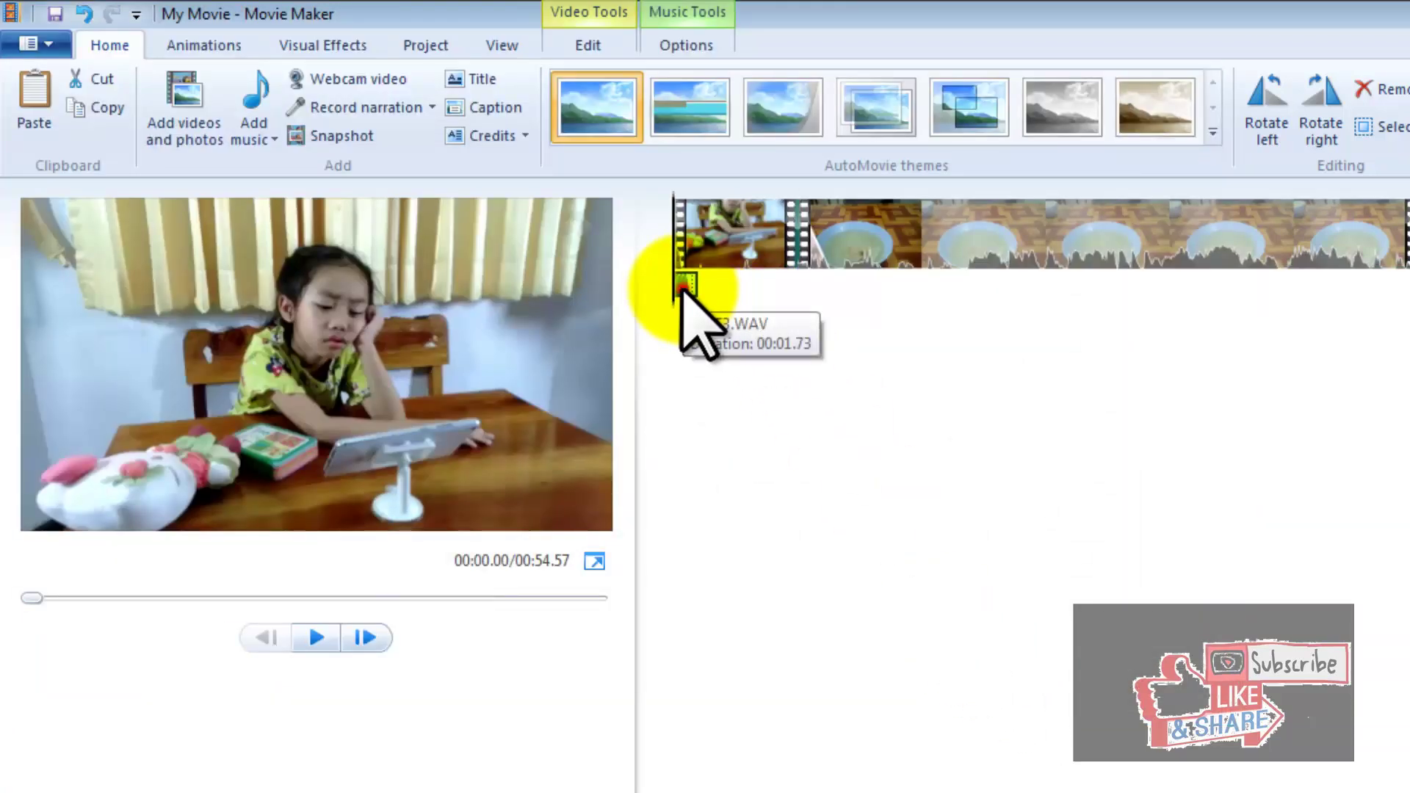
- Move the 2HIT3 sound effect to the start of the second clip and play the movie from there to check it
left_click_drag(682, 288, 813, 289)
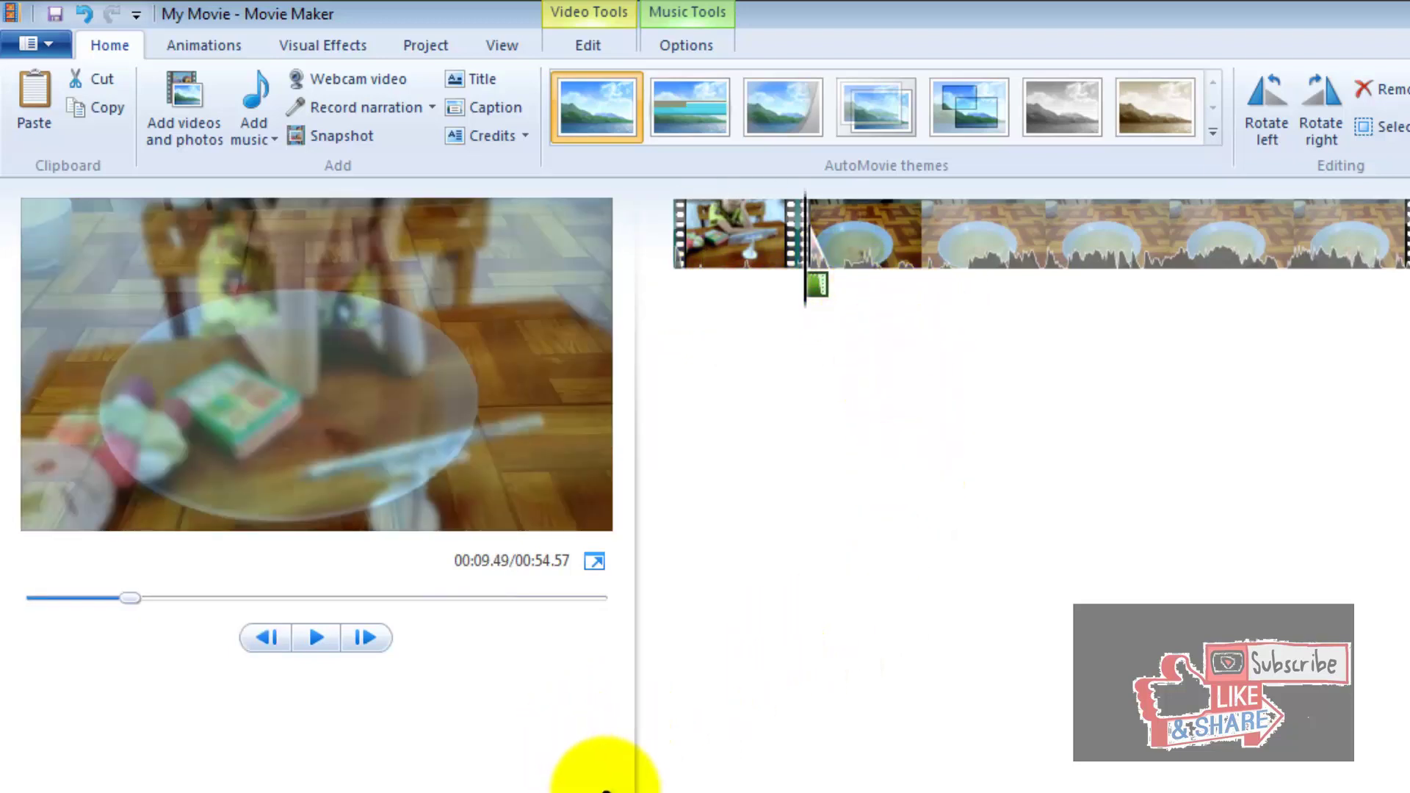
left_click(314, 639)
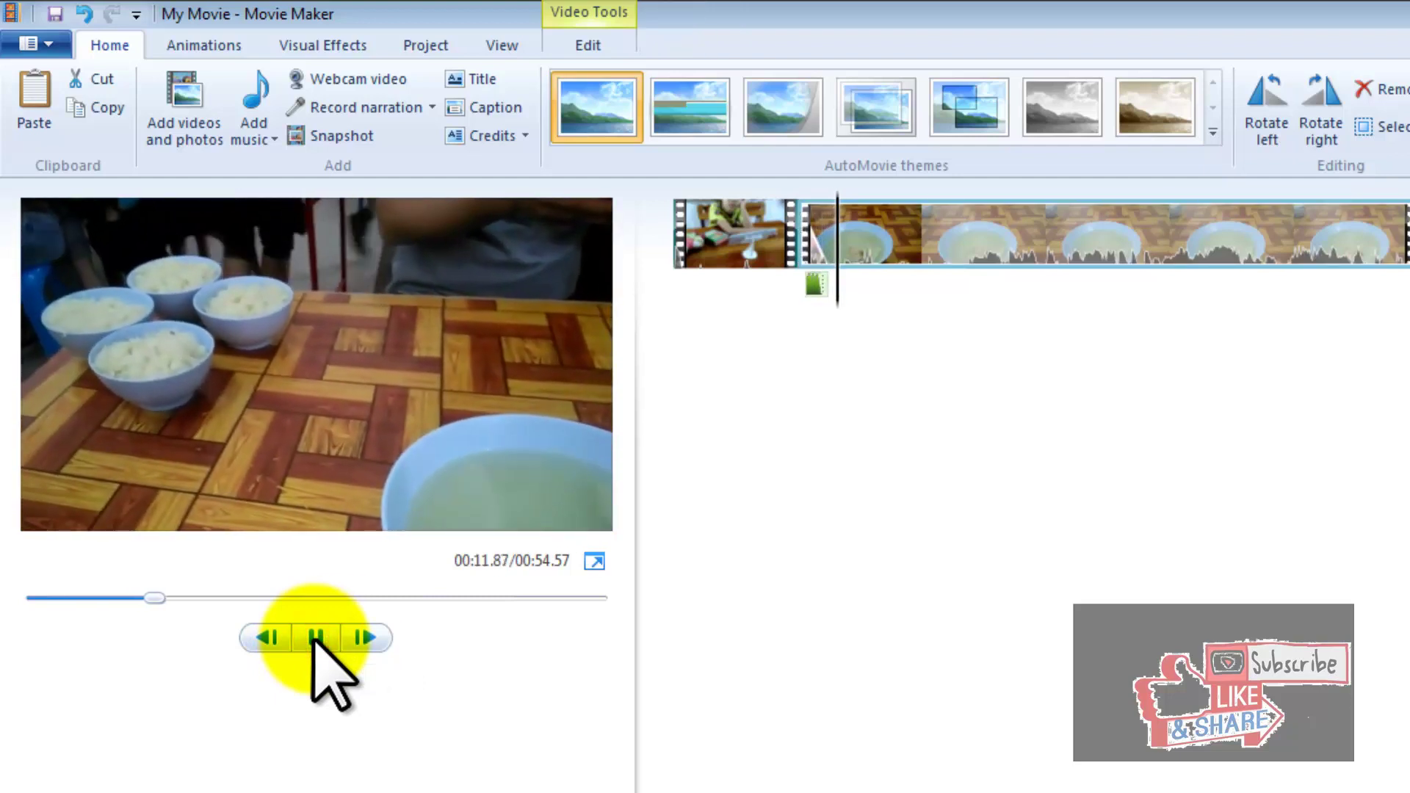
left_click(314, 637)
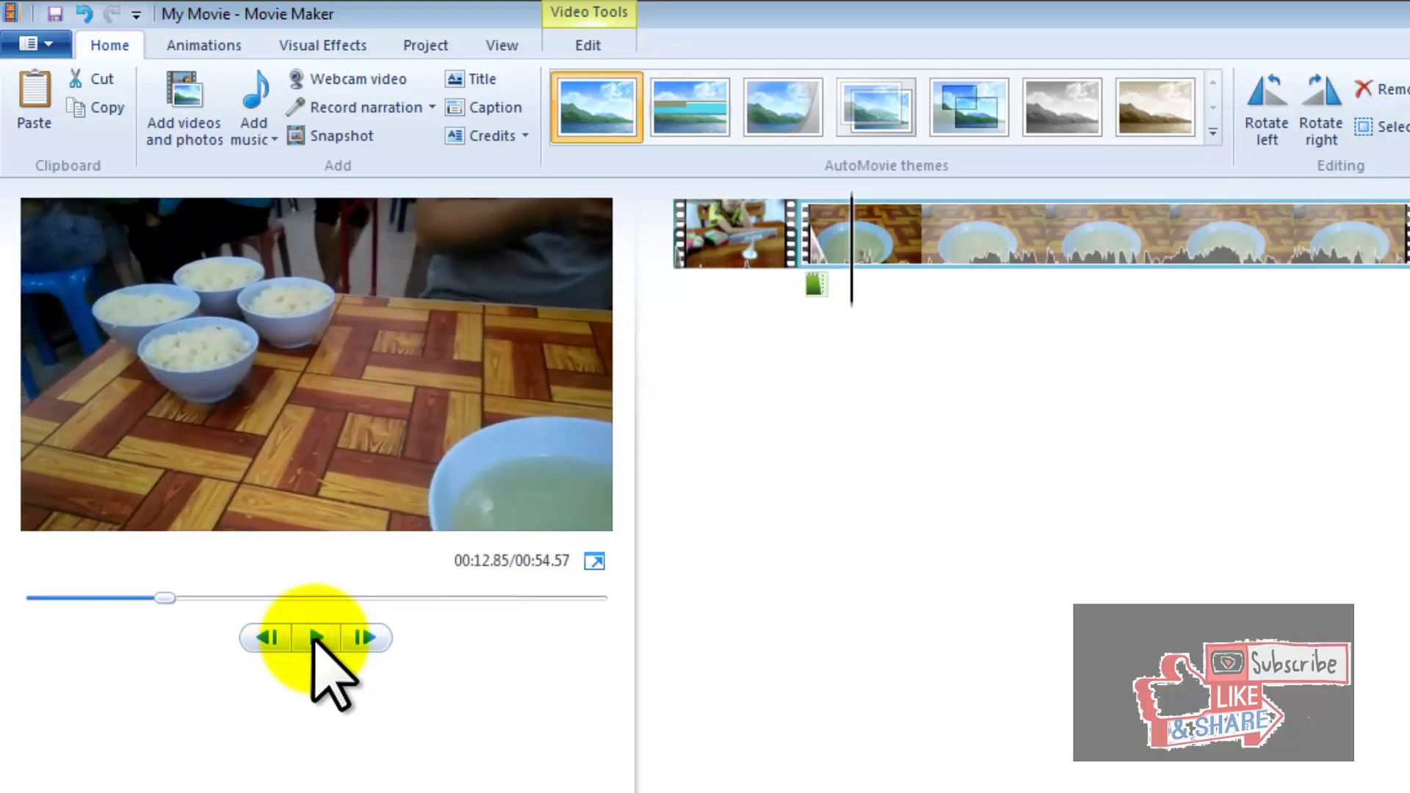
- Add the song 0_กราวกีฬา from the My Music folder to the movie as background music
left_click(249, 95)
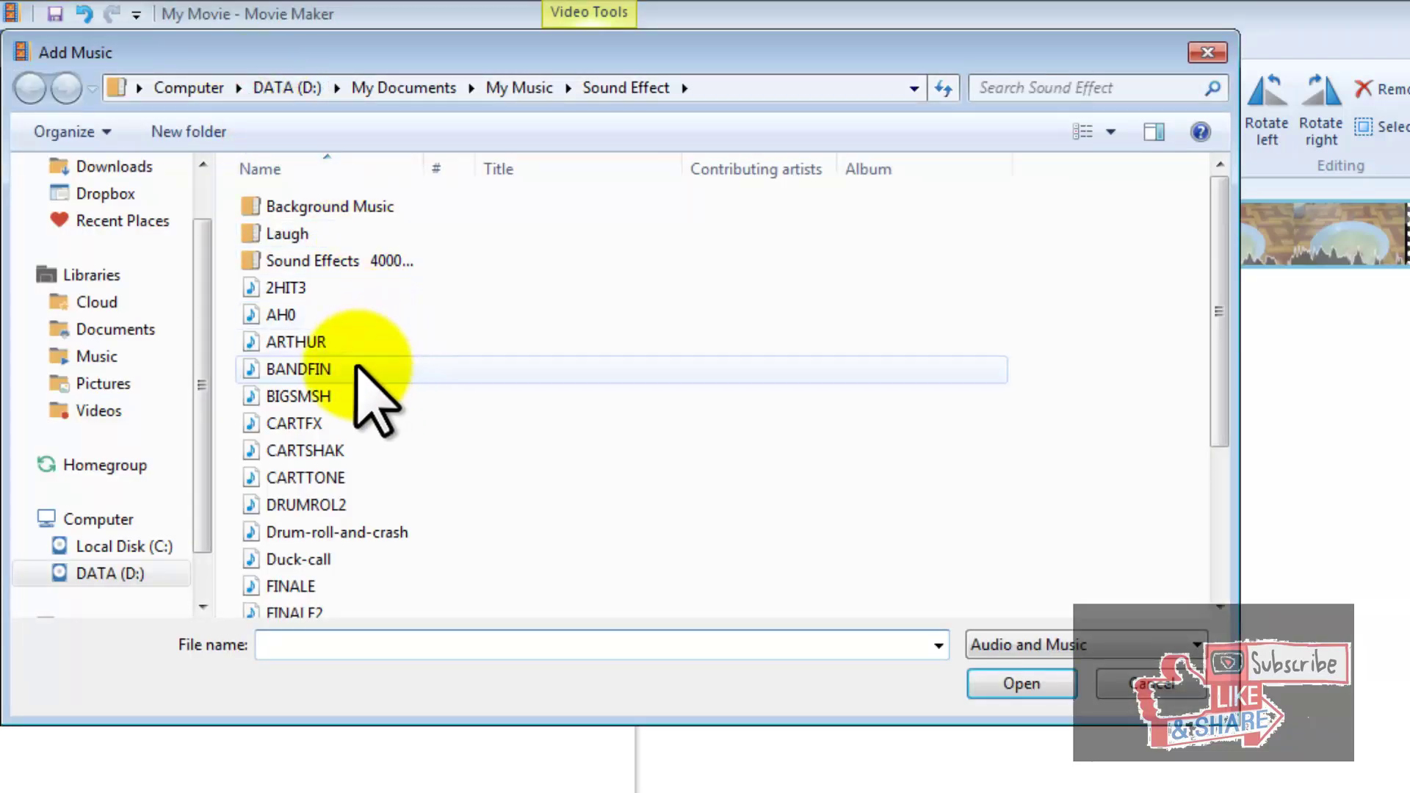
left_click(540, 89)
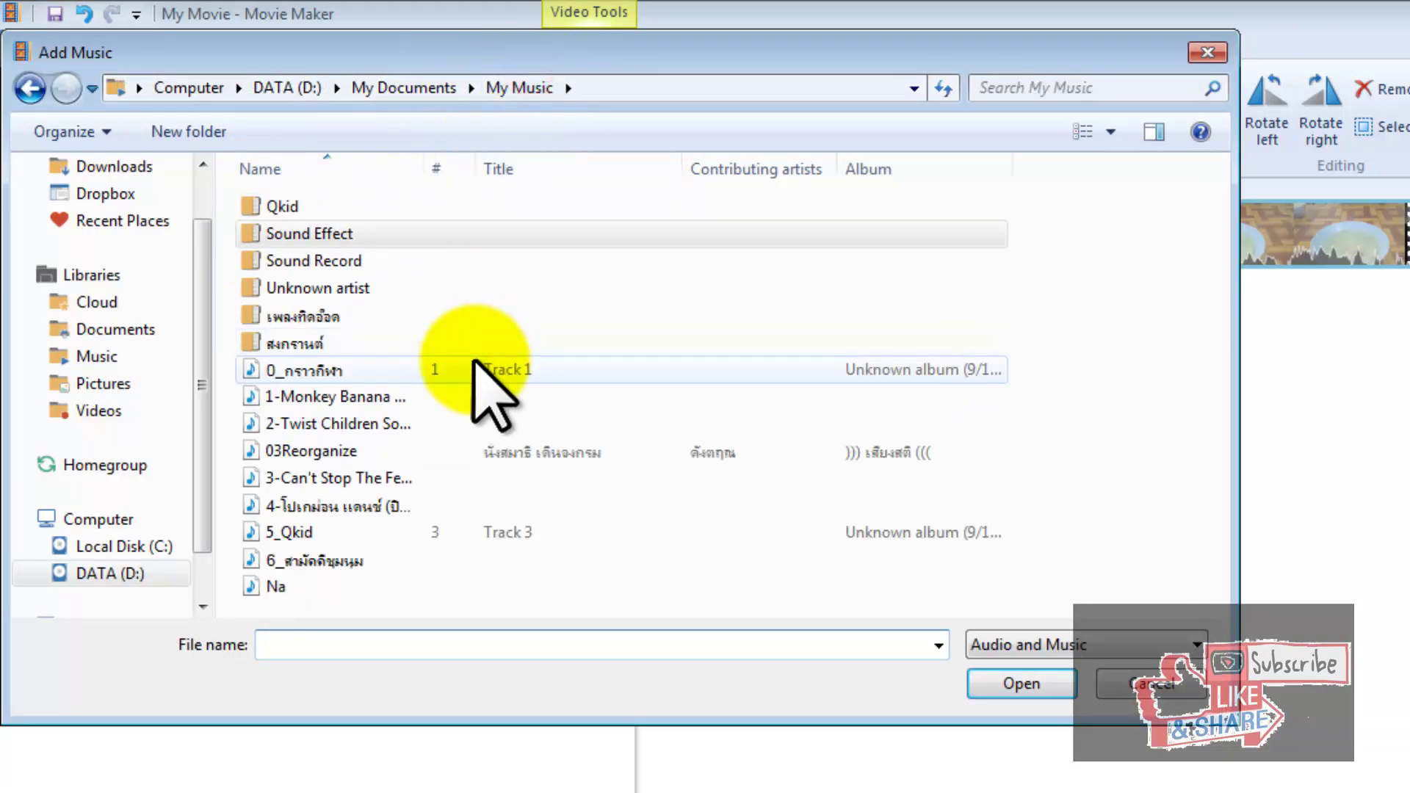
double_click(360, 370)
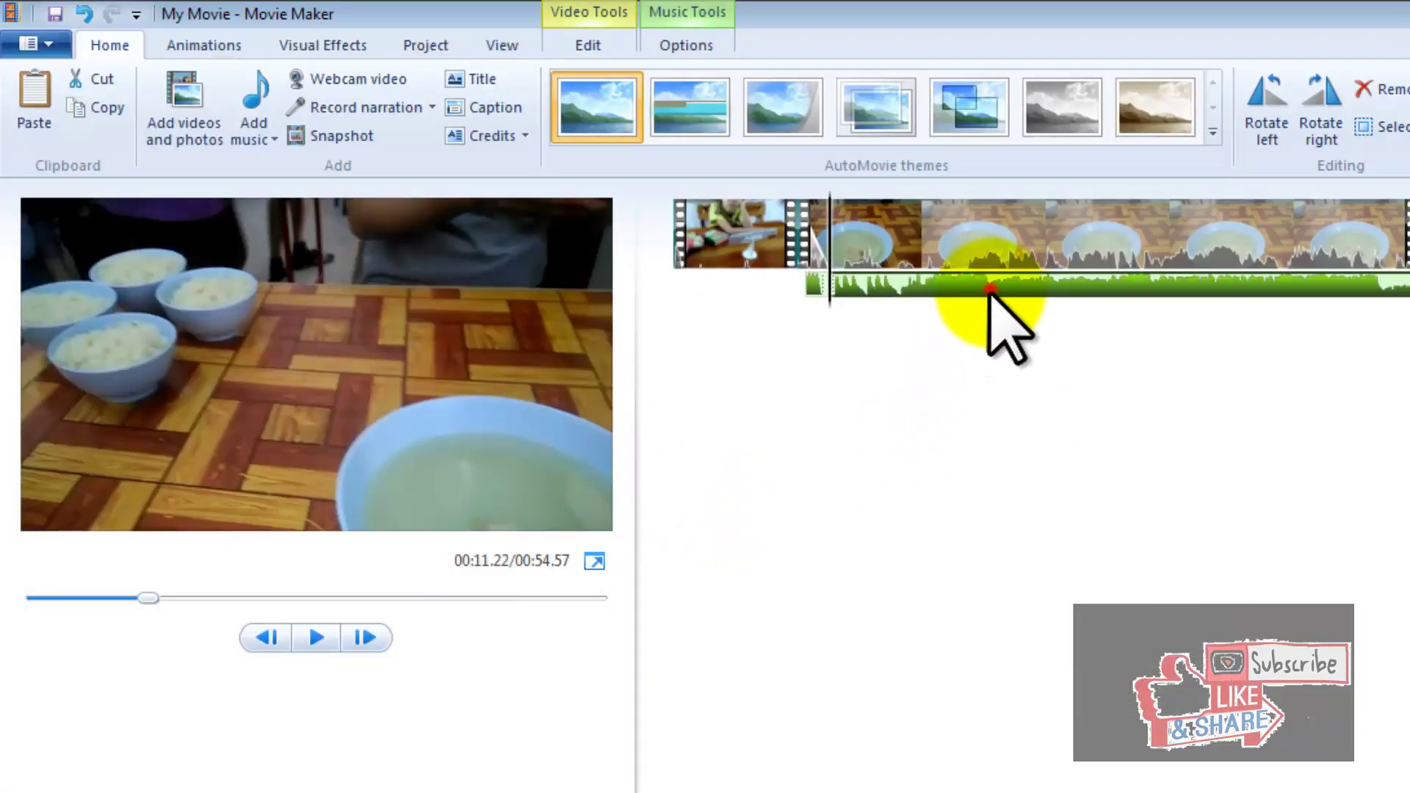
- Try starting the background music at about 22.65 s, and undo the move
left_click_drag(994, 314, 1001, 346)
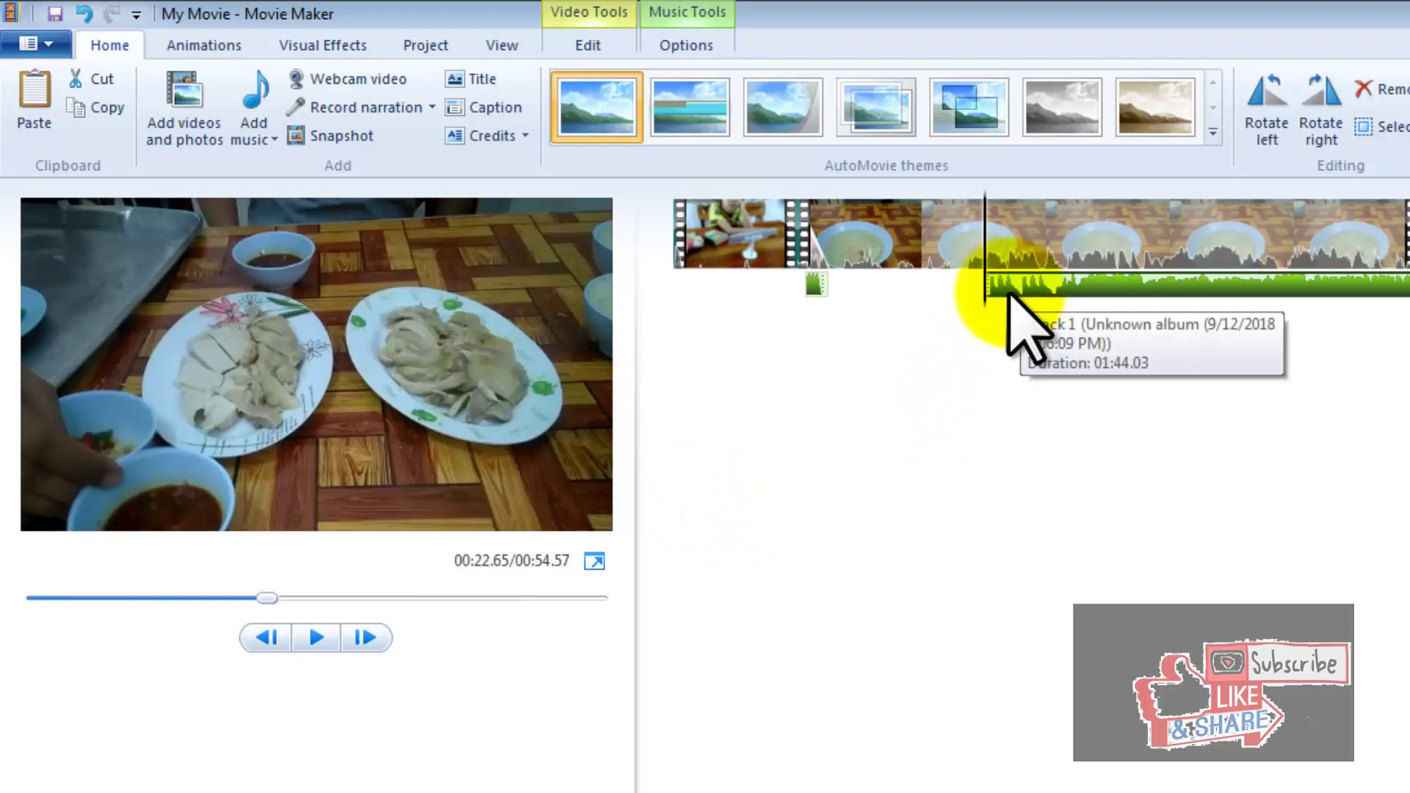
key("ctrl+z")
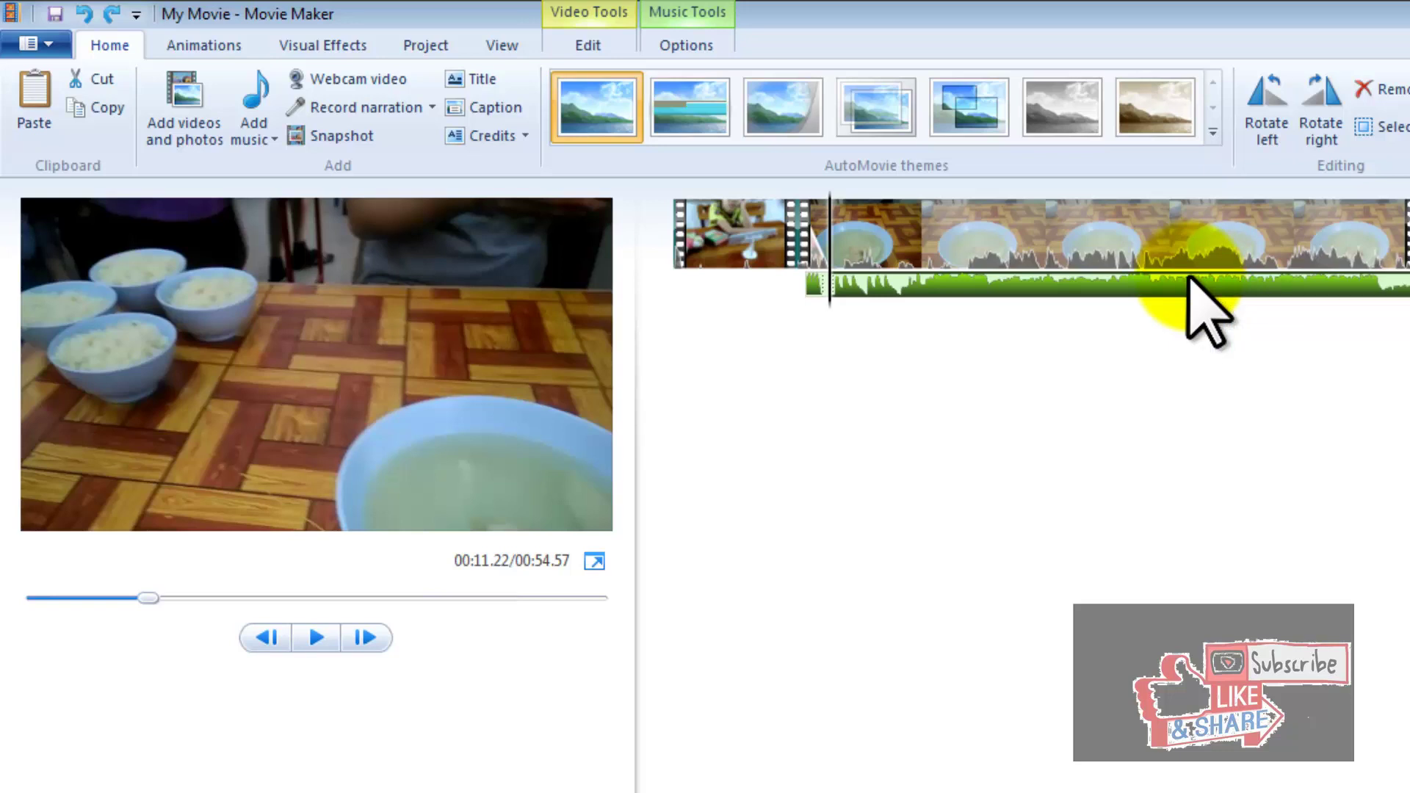
left_click(945, 263)
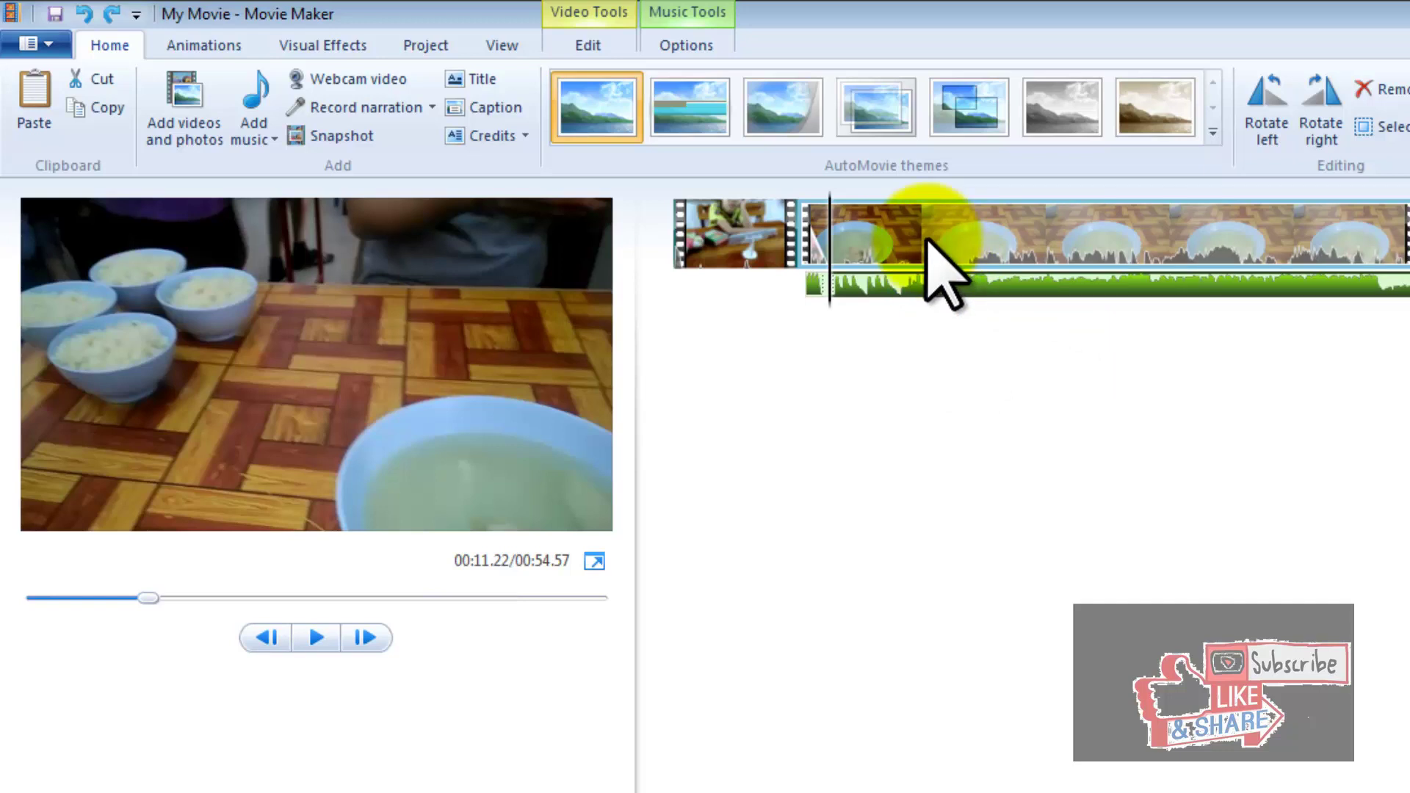
left_click(905, 288)
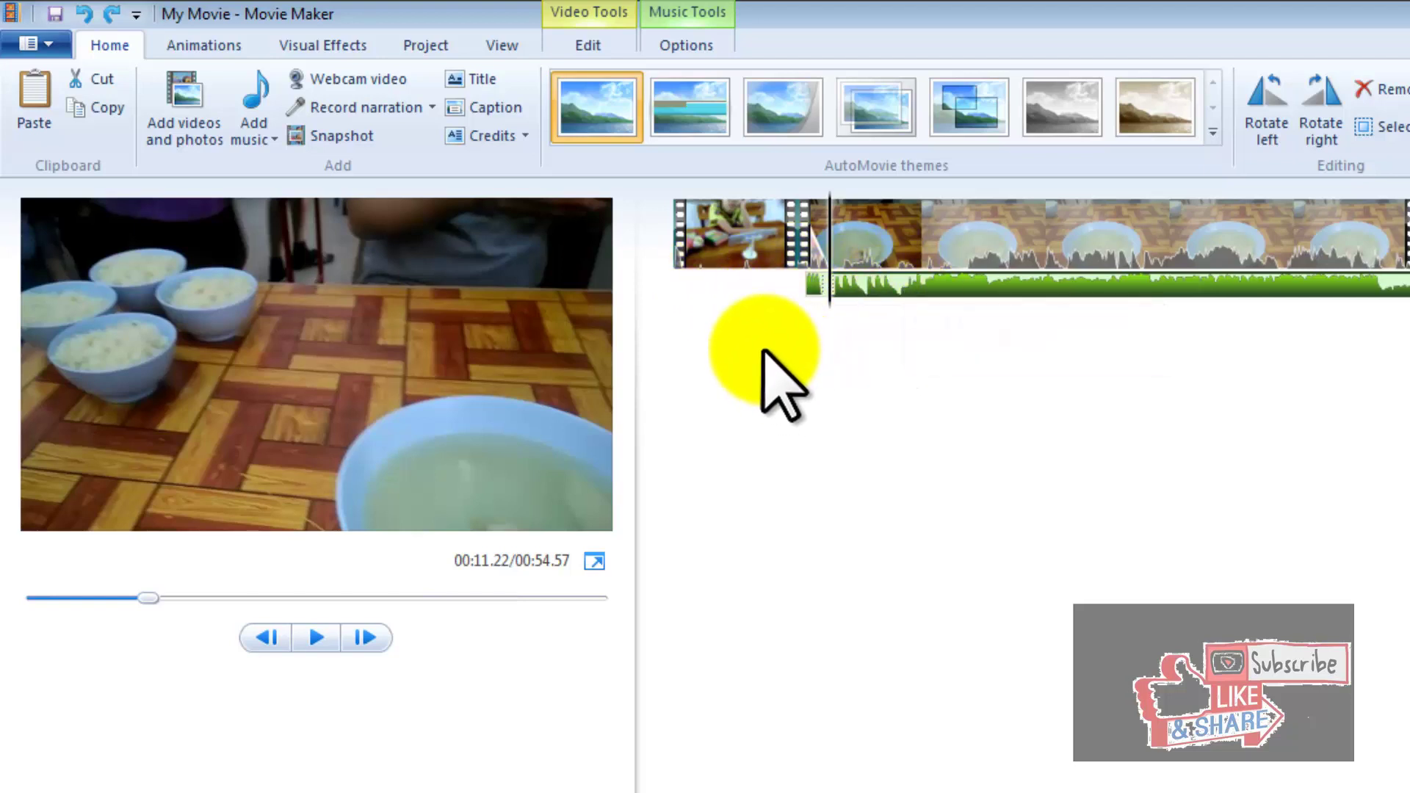
left_click(807, 286)
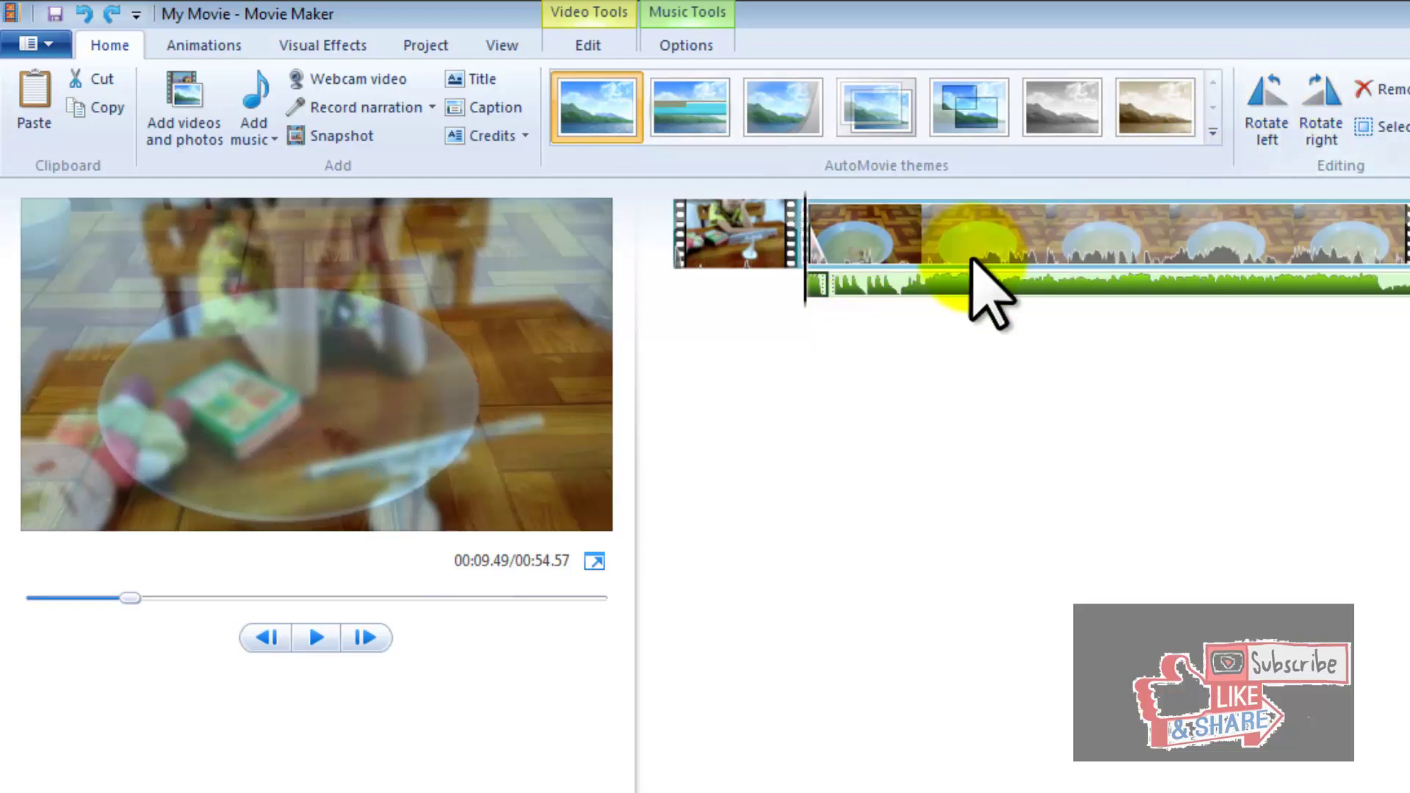
- Rotate the first video clip to the right in quarter turns through a full circle
left_click(782, 217)
left_click(1333, 103)
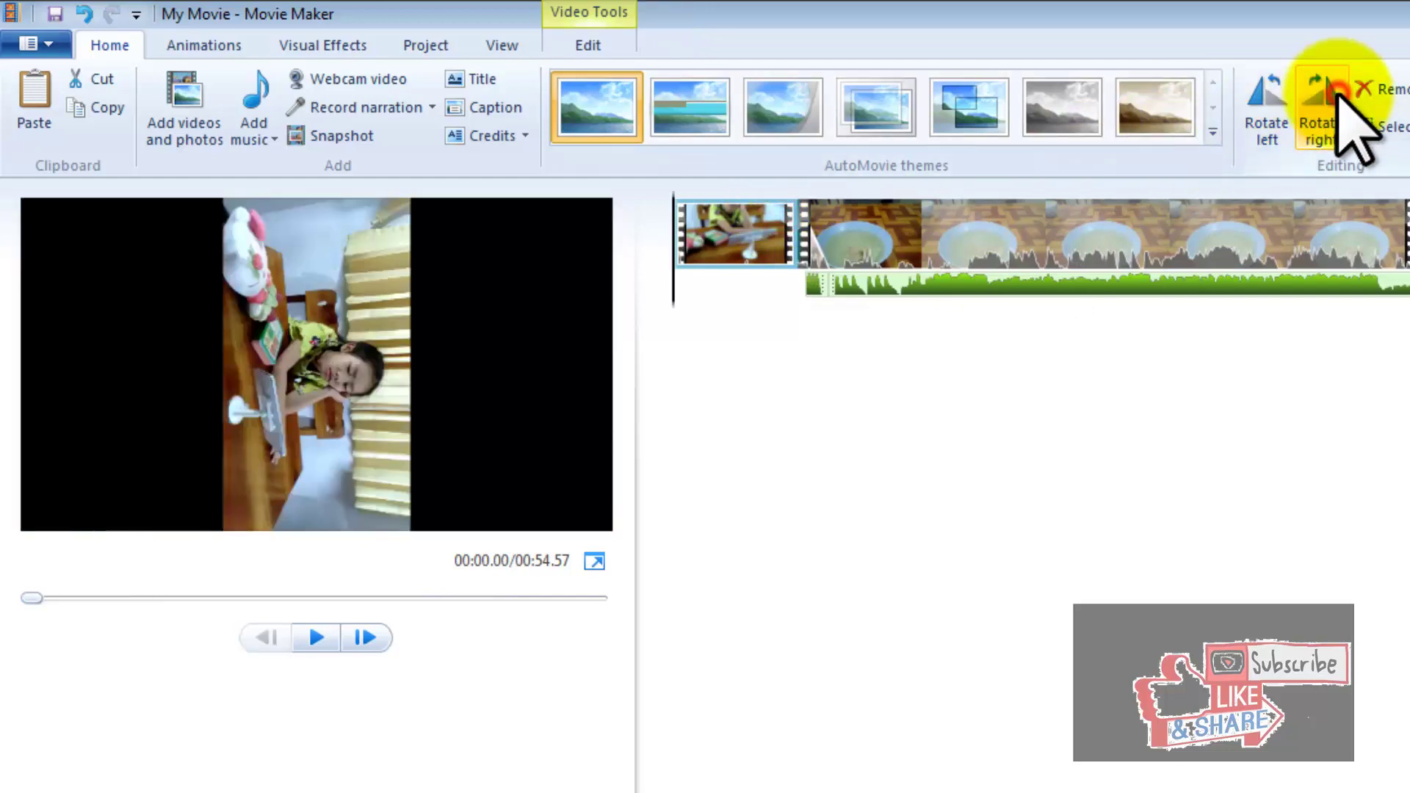
left_click(1337, 98)
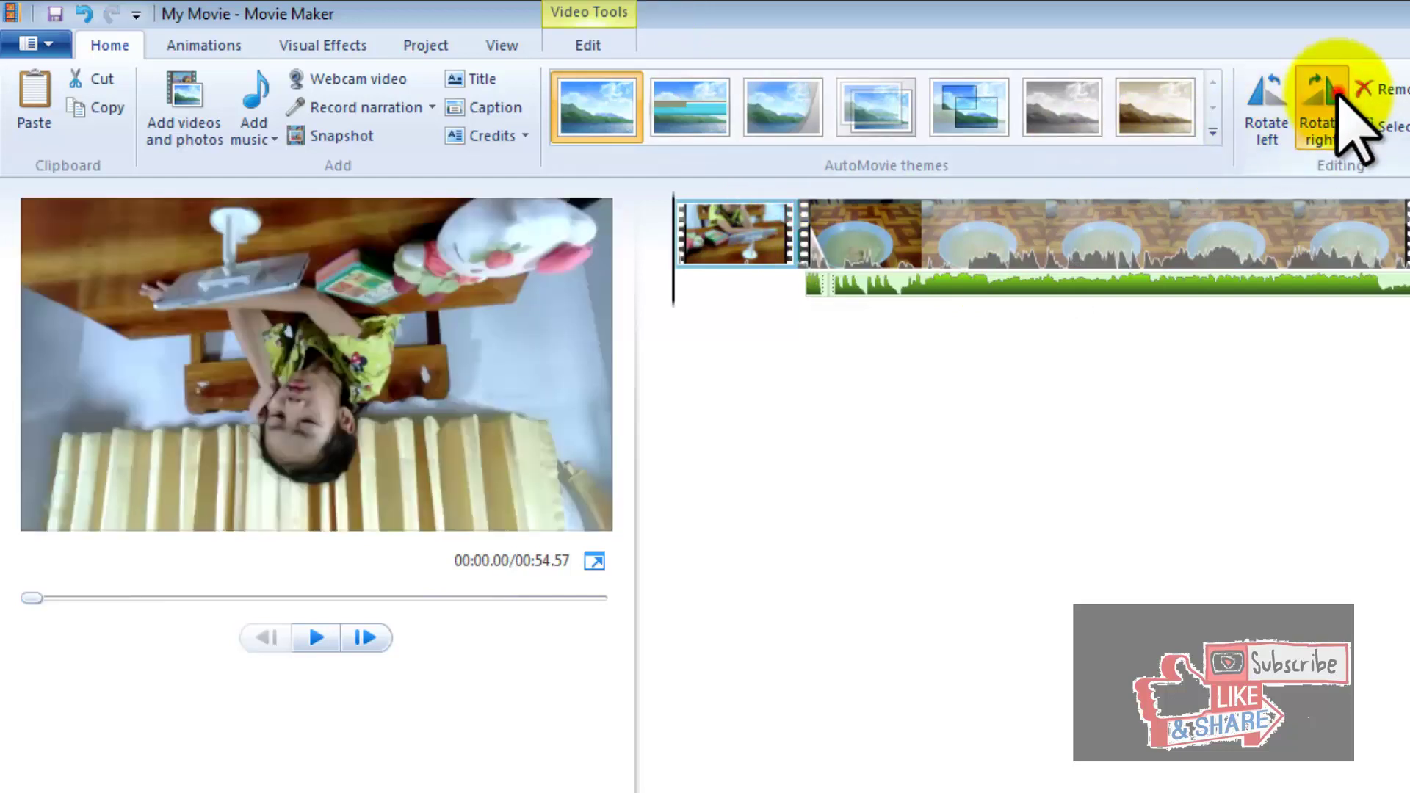
left_click(1338, 94)
left_click(1337, 86)
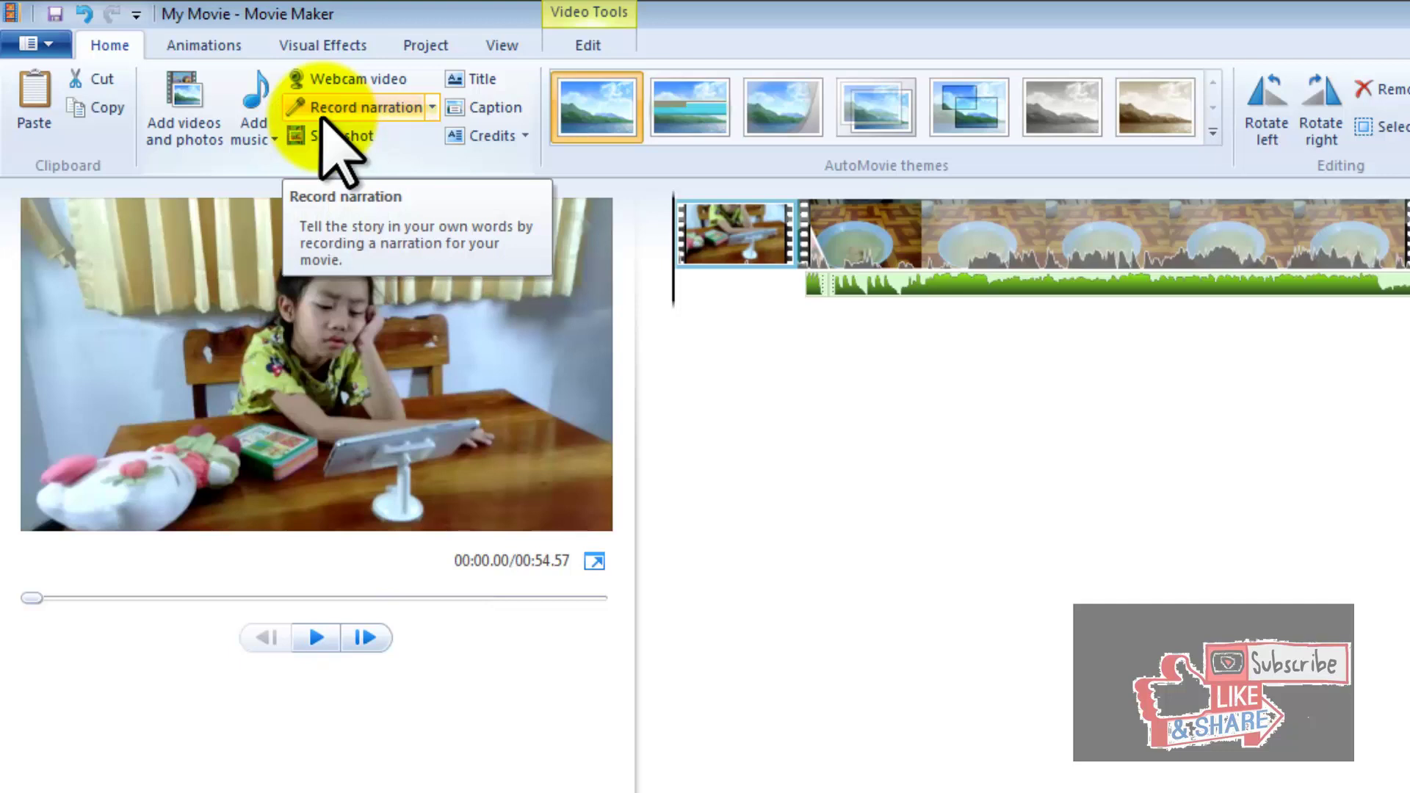
- Record a narration of about 15 seconds from the start of the movie and save it in My Music as a Windows Media Audio file
left_click(397, 108)
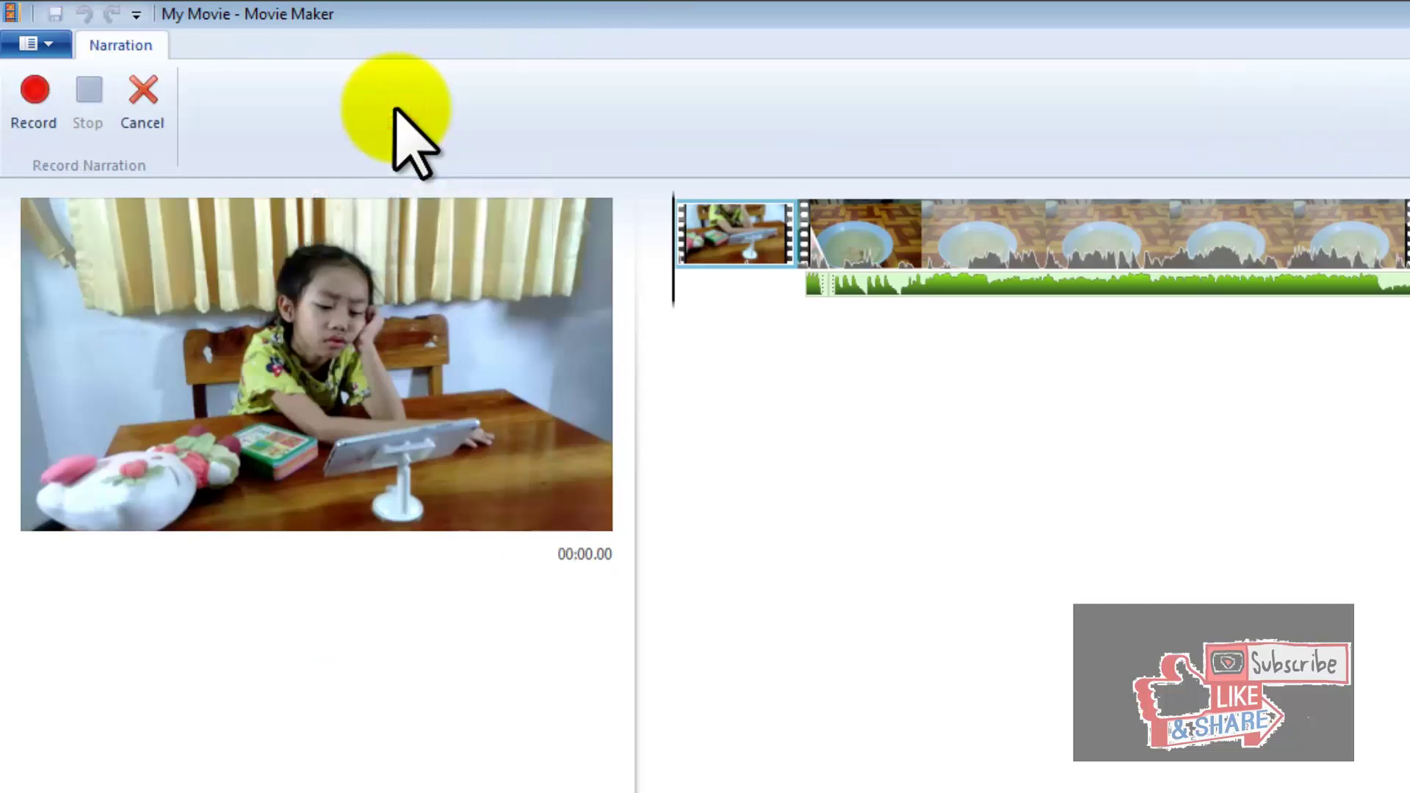
left_click(44, 110)
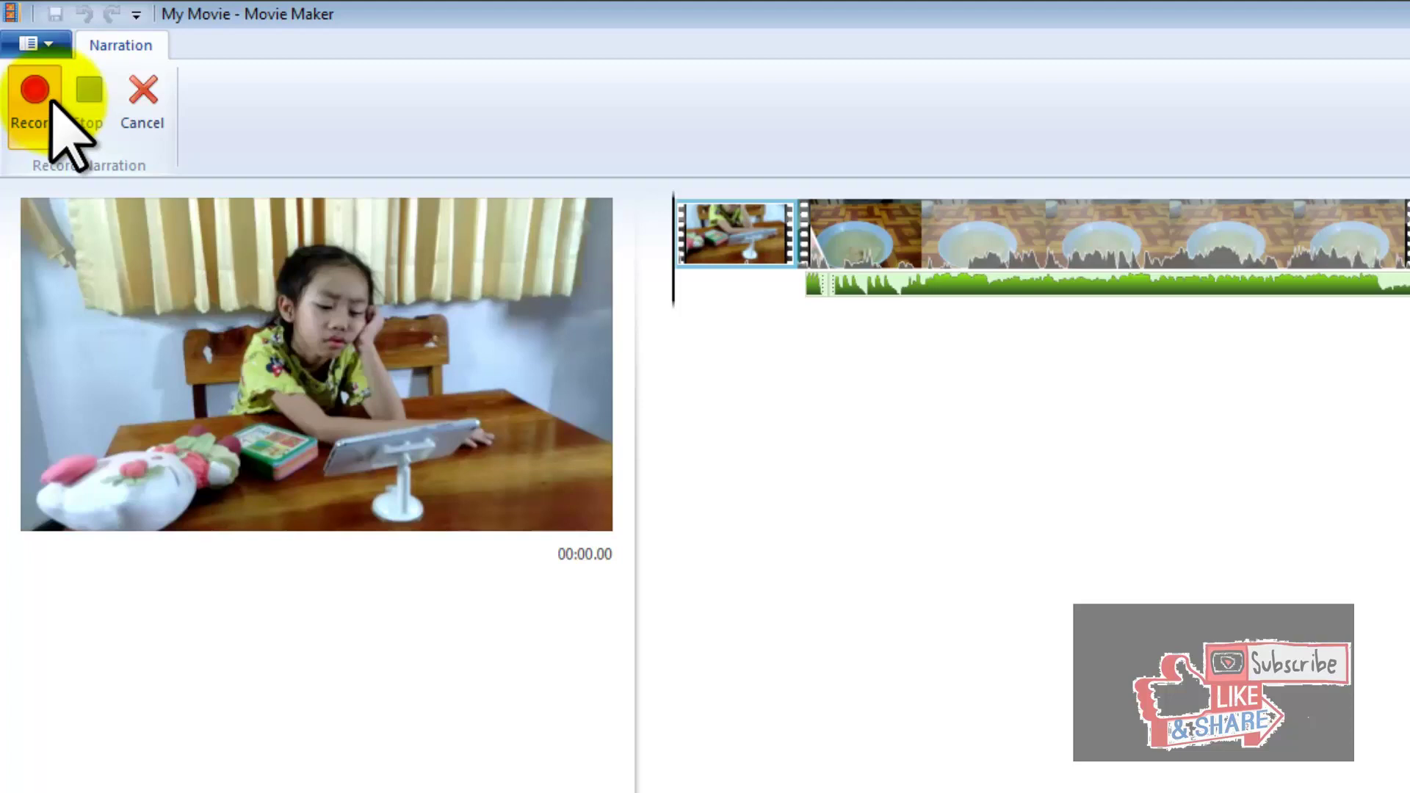
left_click(50, 101)
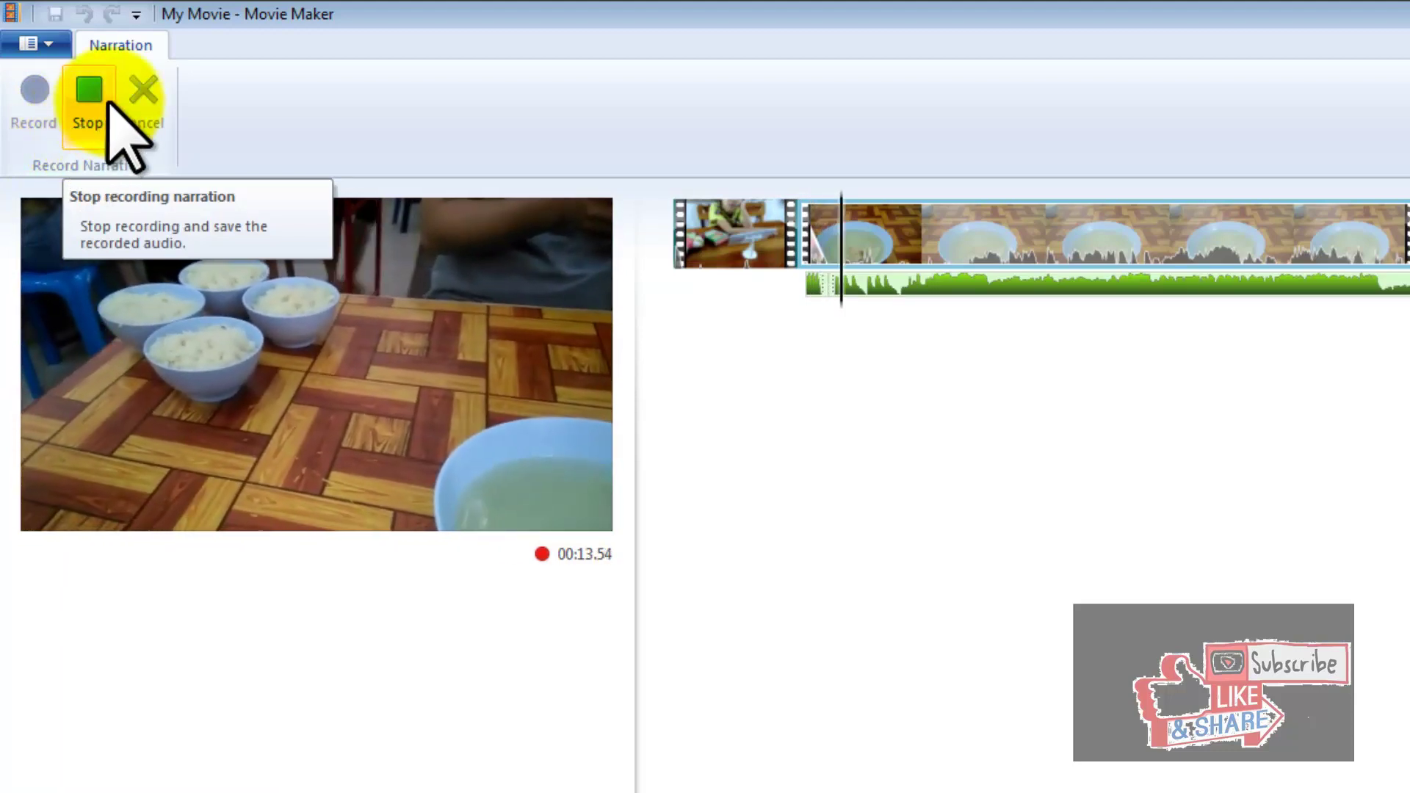
left_click(108, 103)
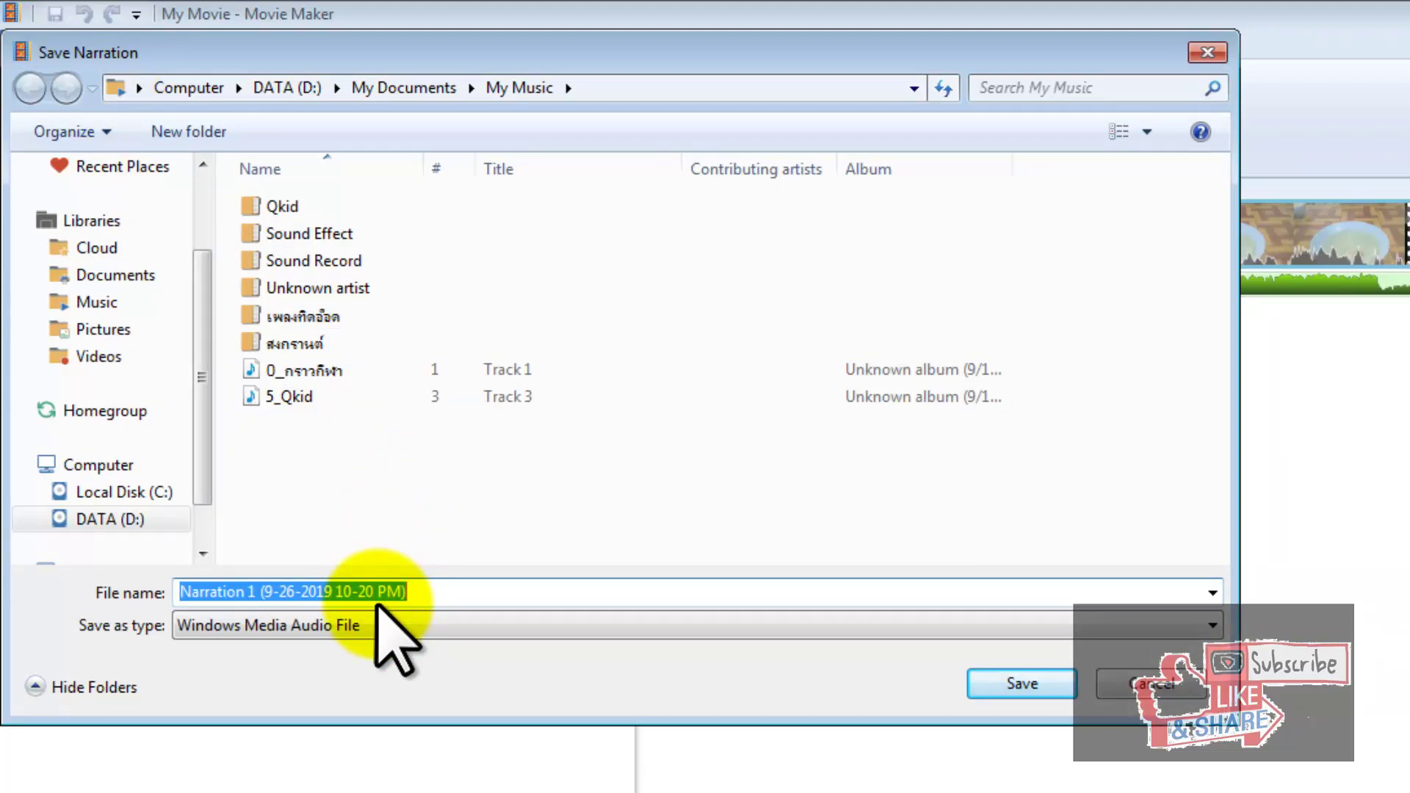
left_click(1002, 683)
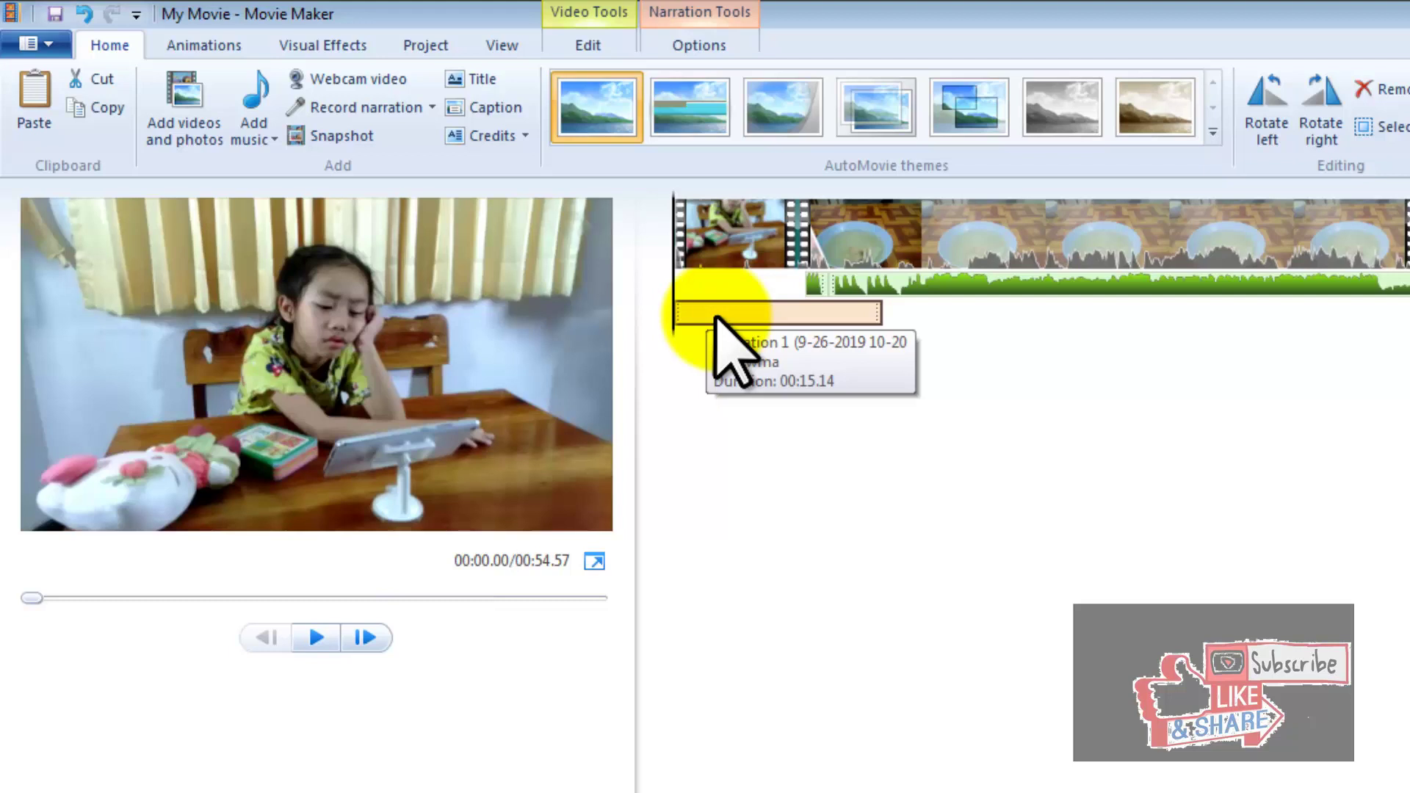
- Review the export presets for saving the movie and choose the one for high-definition display
left_click(925, 283)
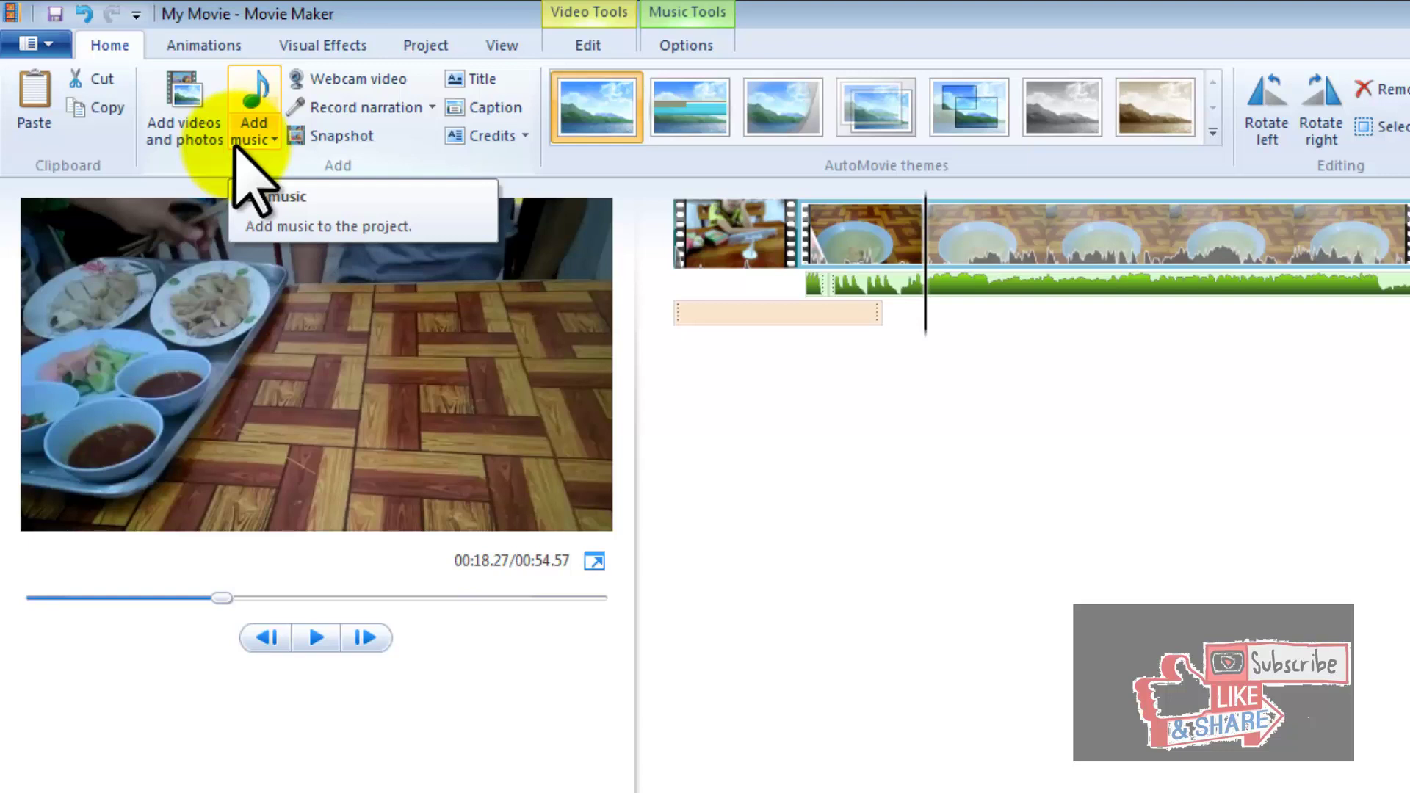
left_click(802, 110)
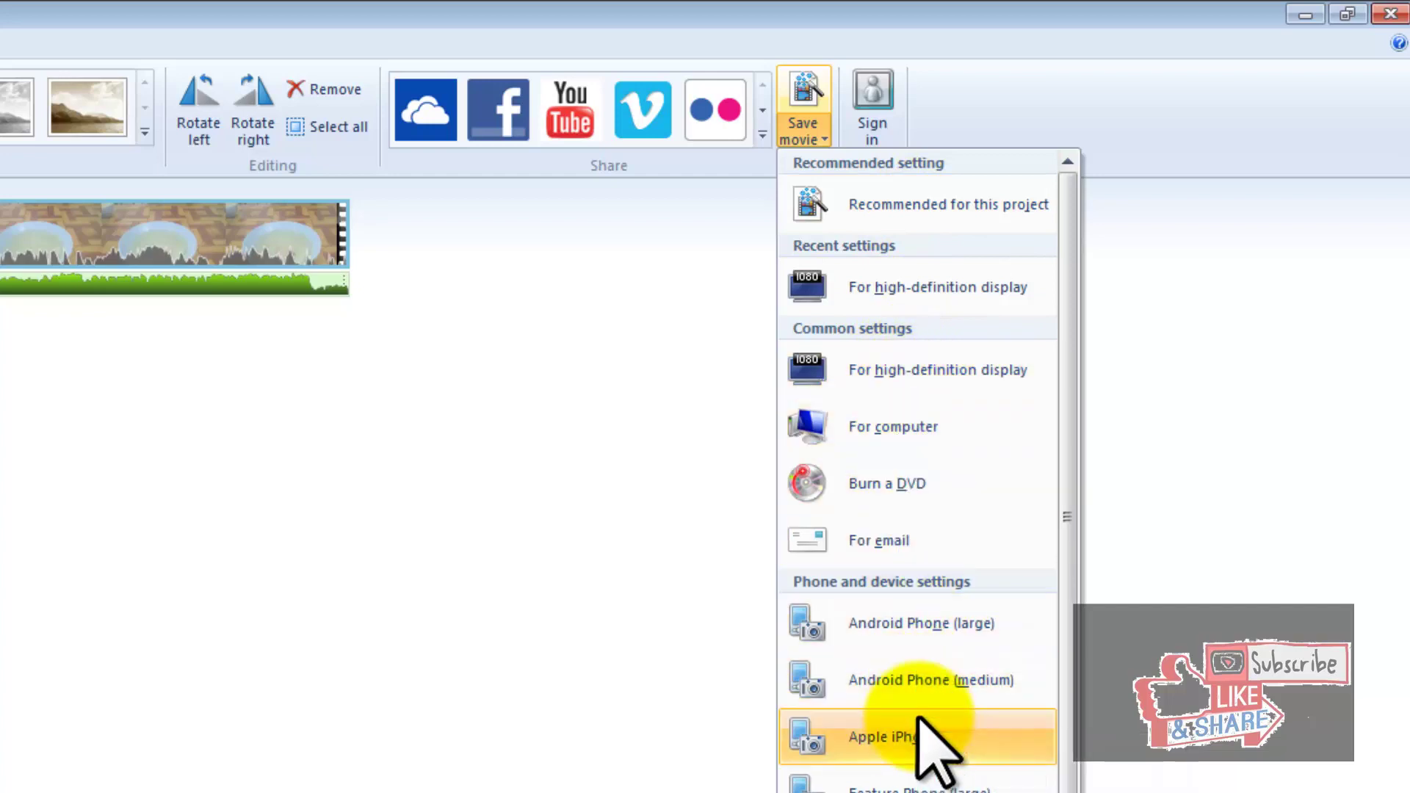
scroll(933, 760, "down", 2)
scroll(927, 777, "down", 3)
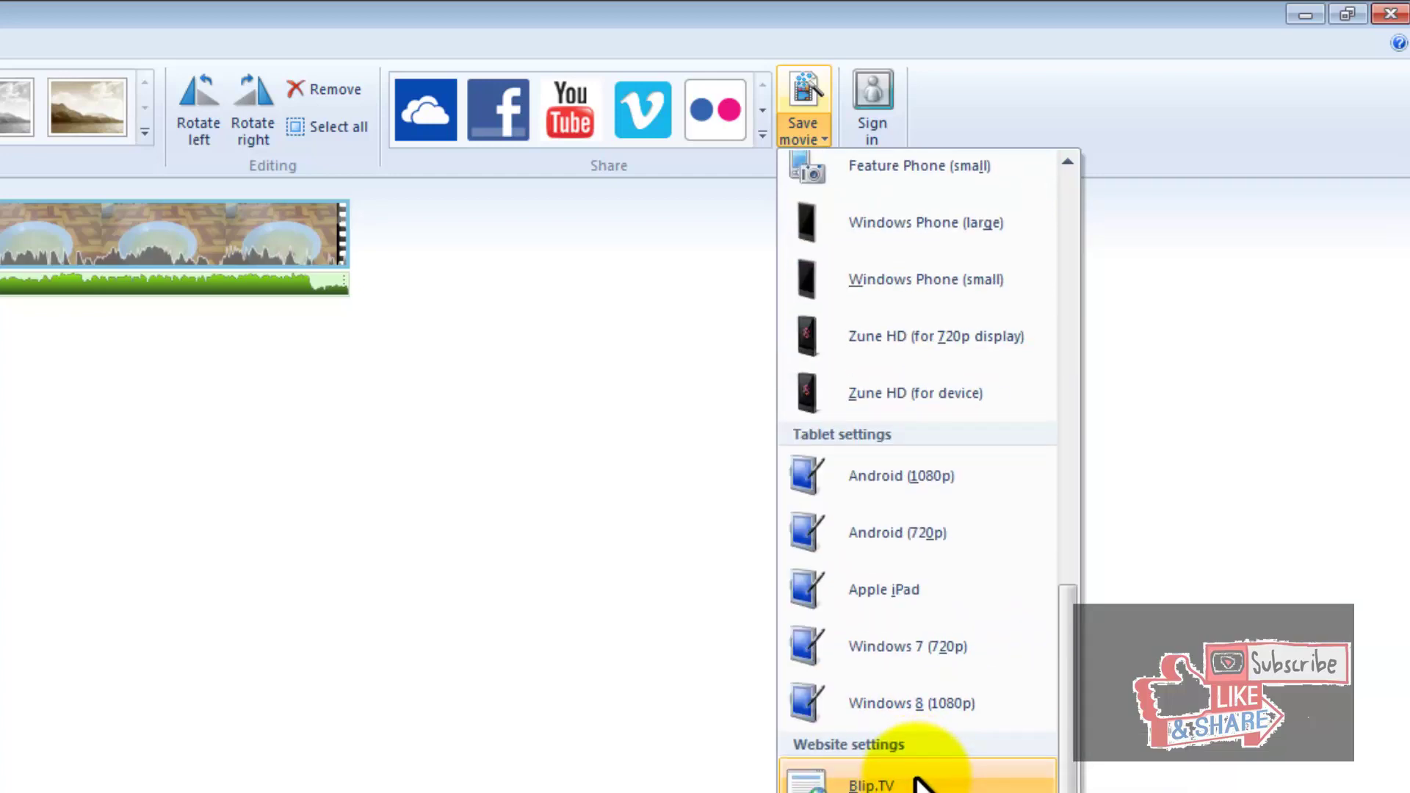
scroll(927, 778, "up", 5)
scroll(923, 771, "down", 5)
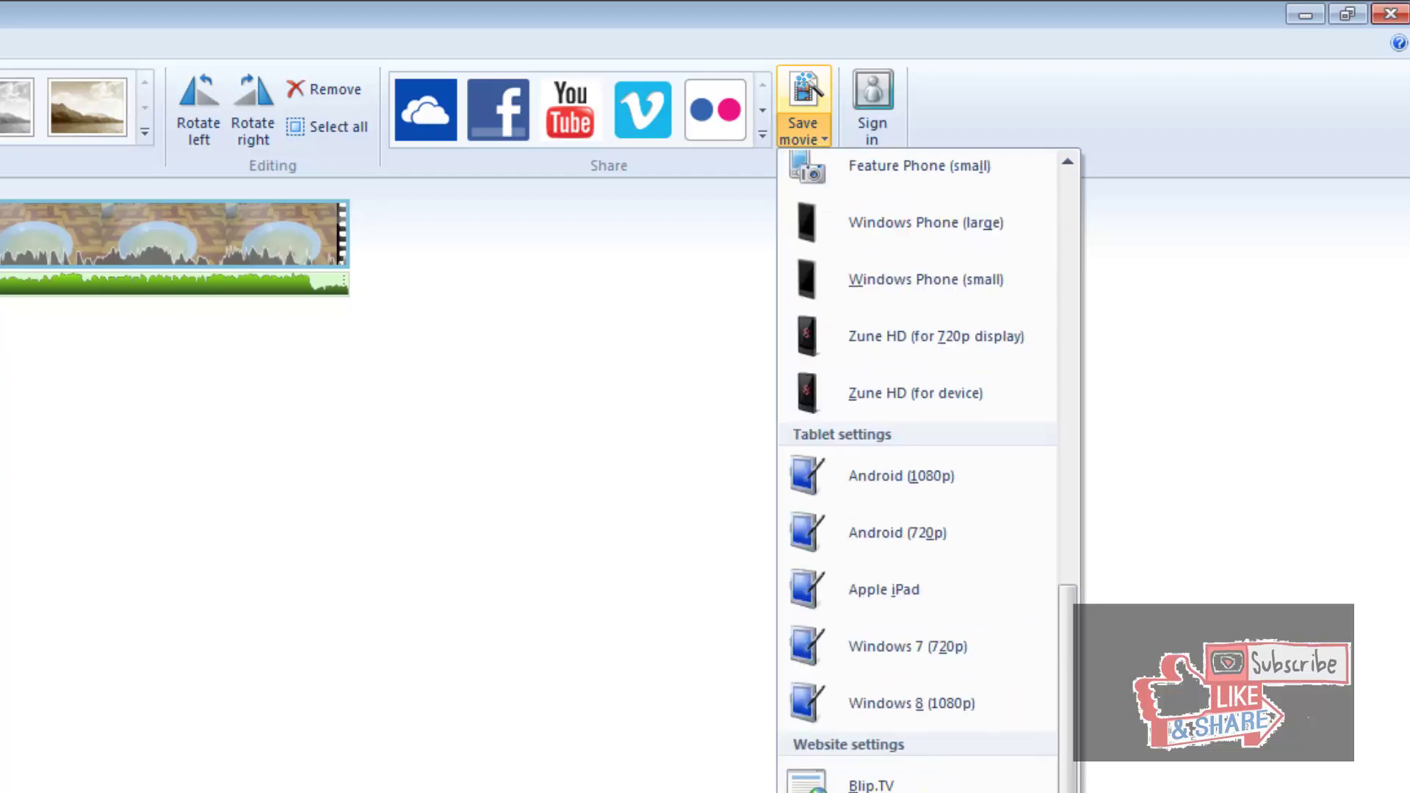
scroll(918, 470, "up", 5)
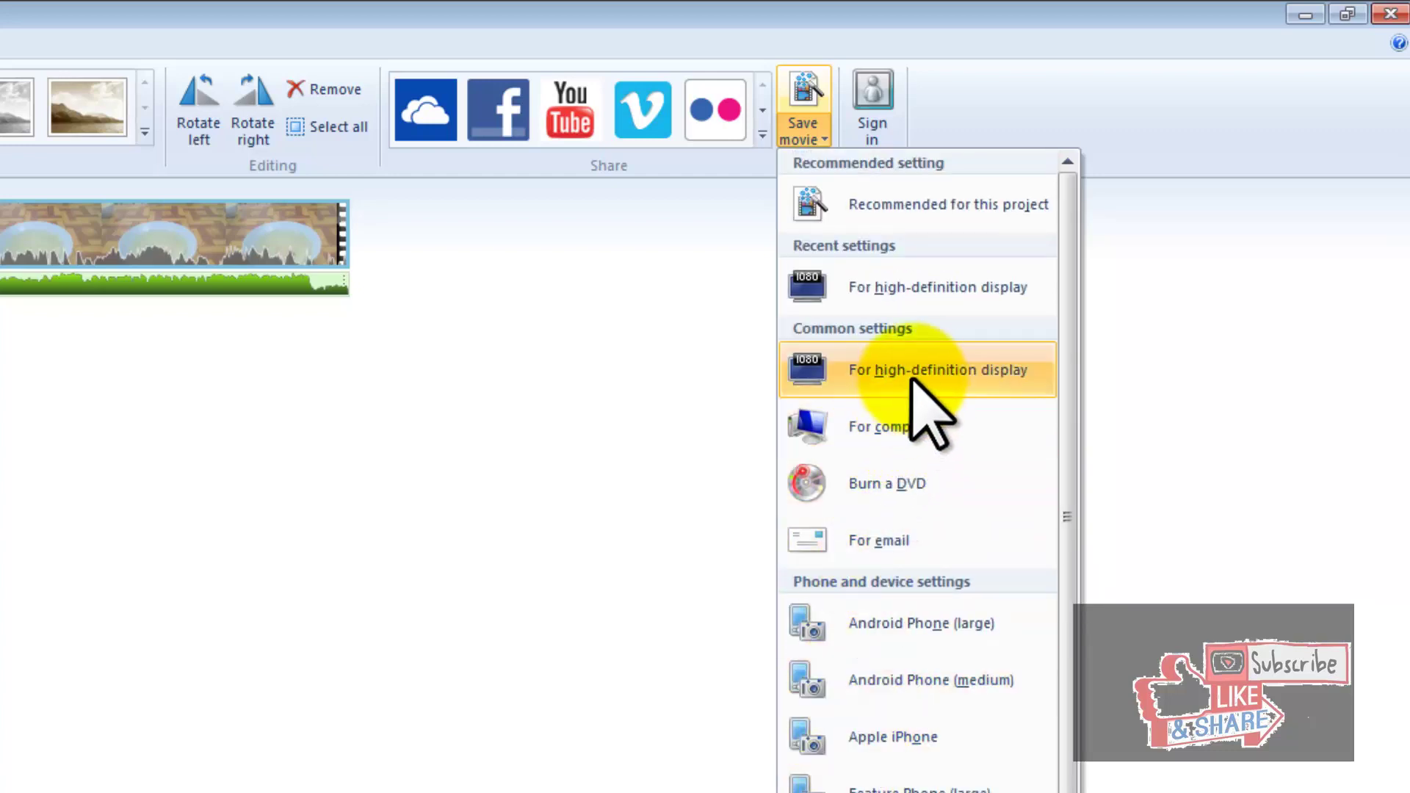
left_click(892, 290)
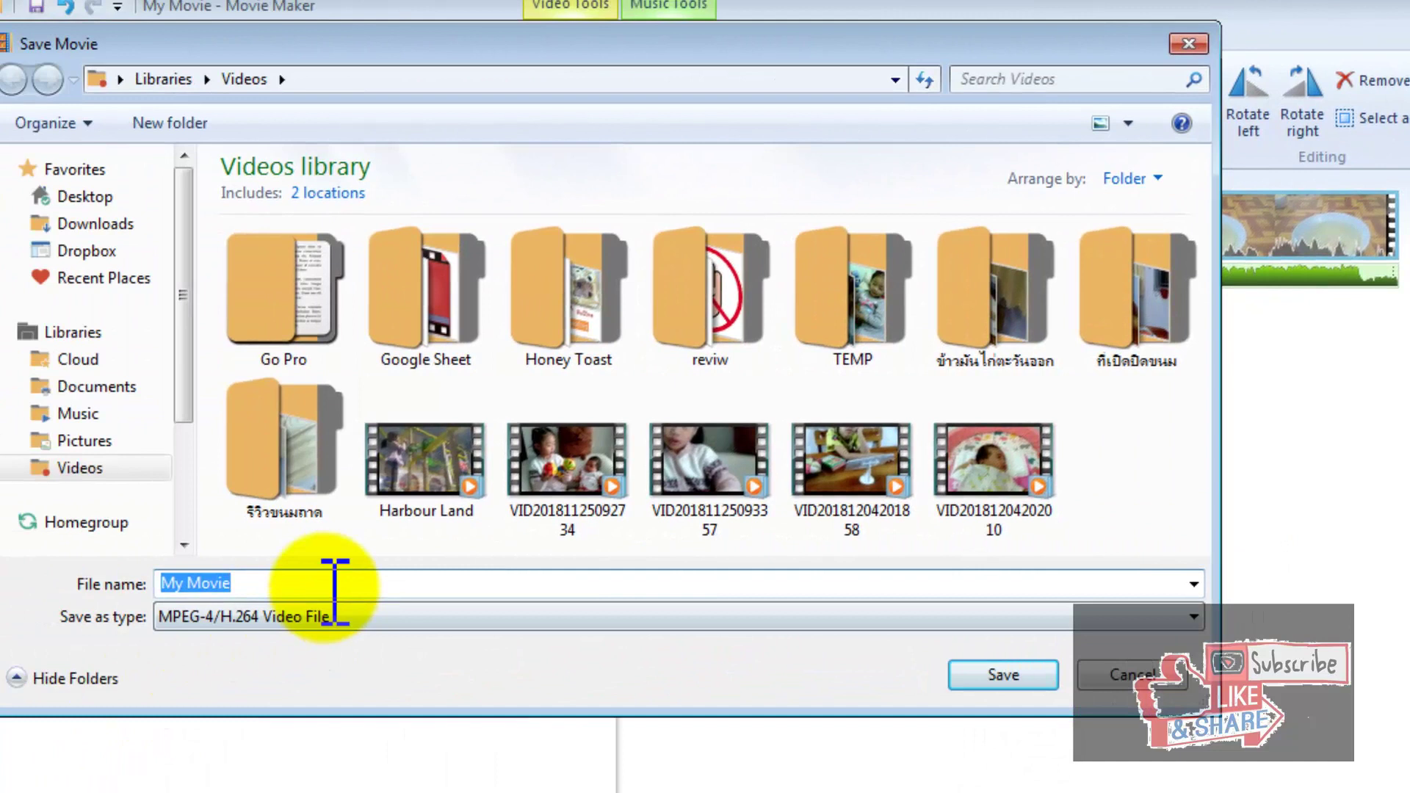
- Save the movie in the Videos library as a Windows Media Video file named Test
left_click(15, 619)
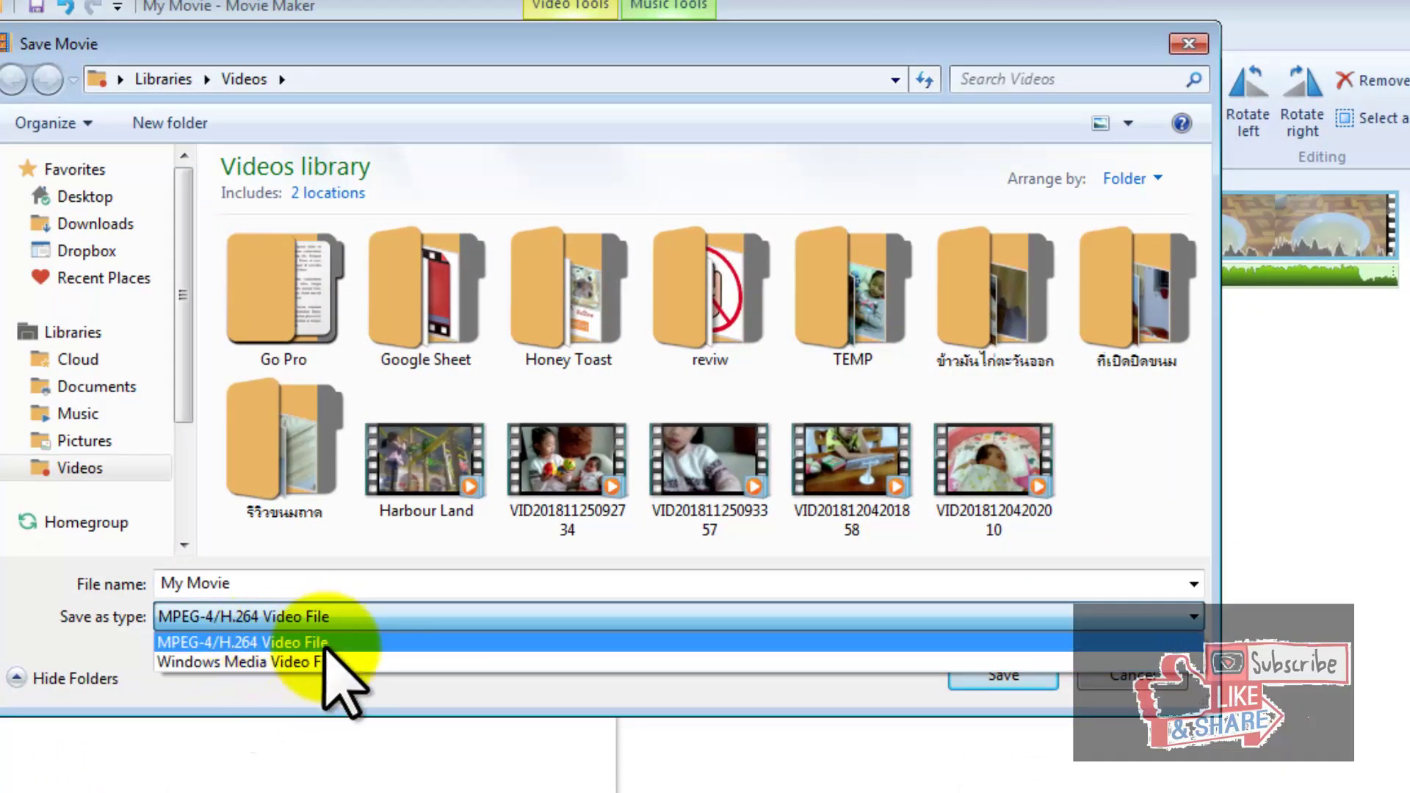
left_click(308, 663)
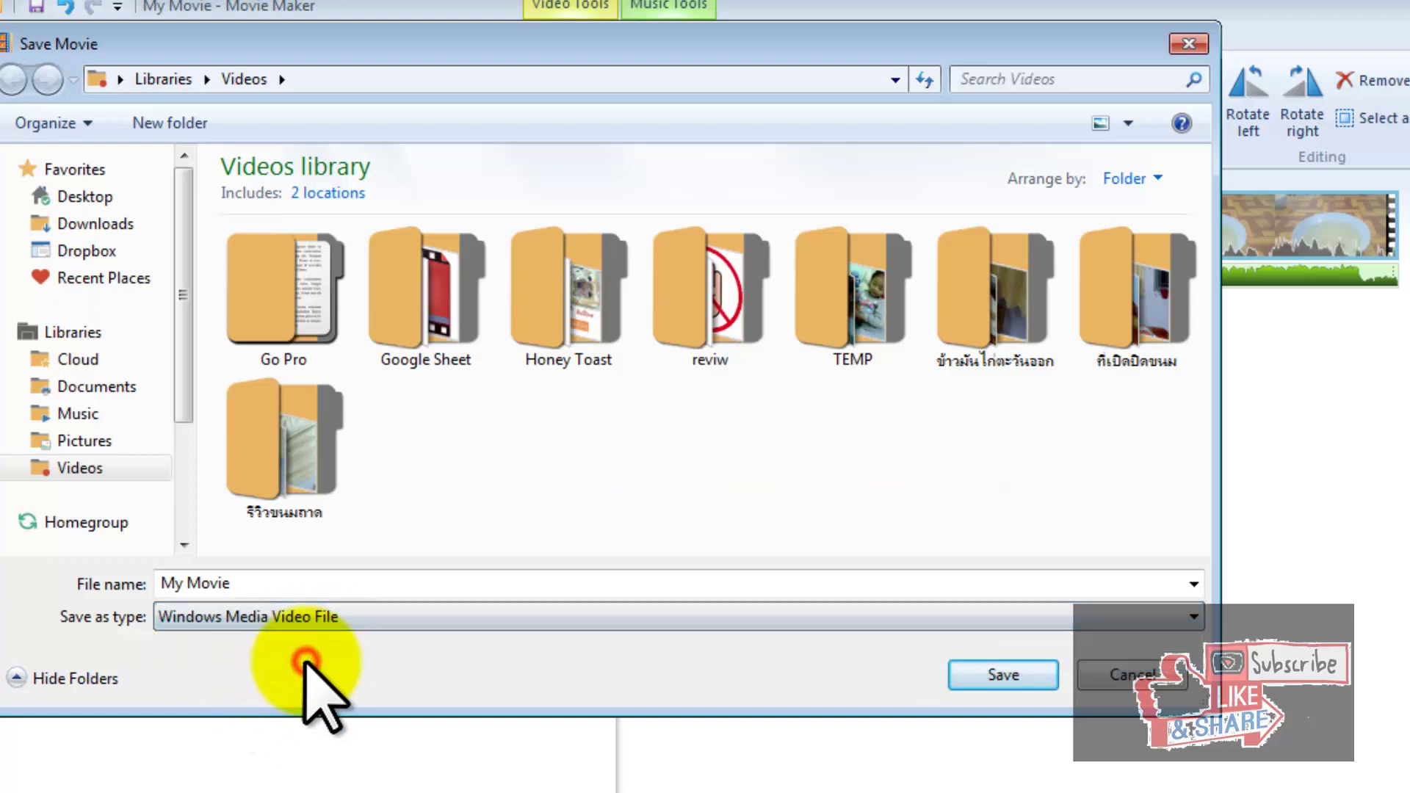
left_click(307, 617)
left_click(295, 582)
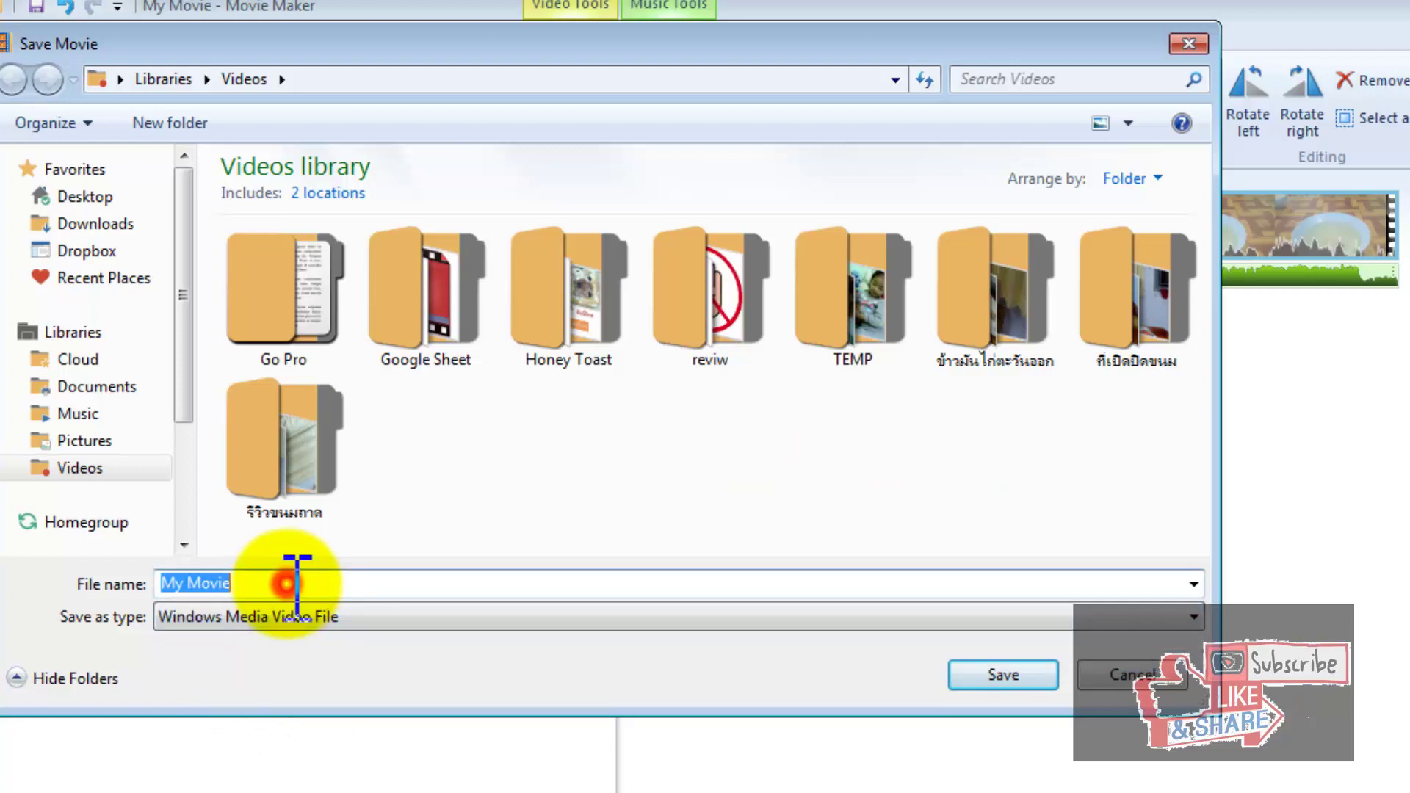
type("Test")
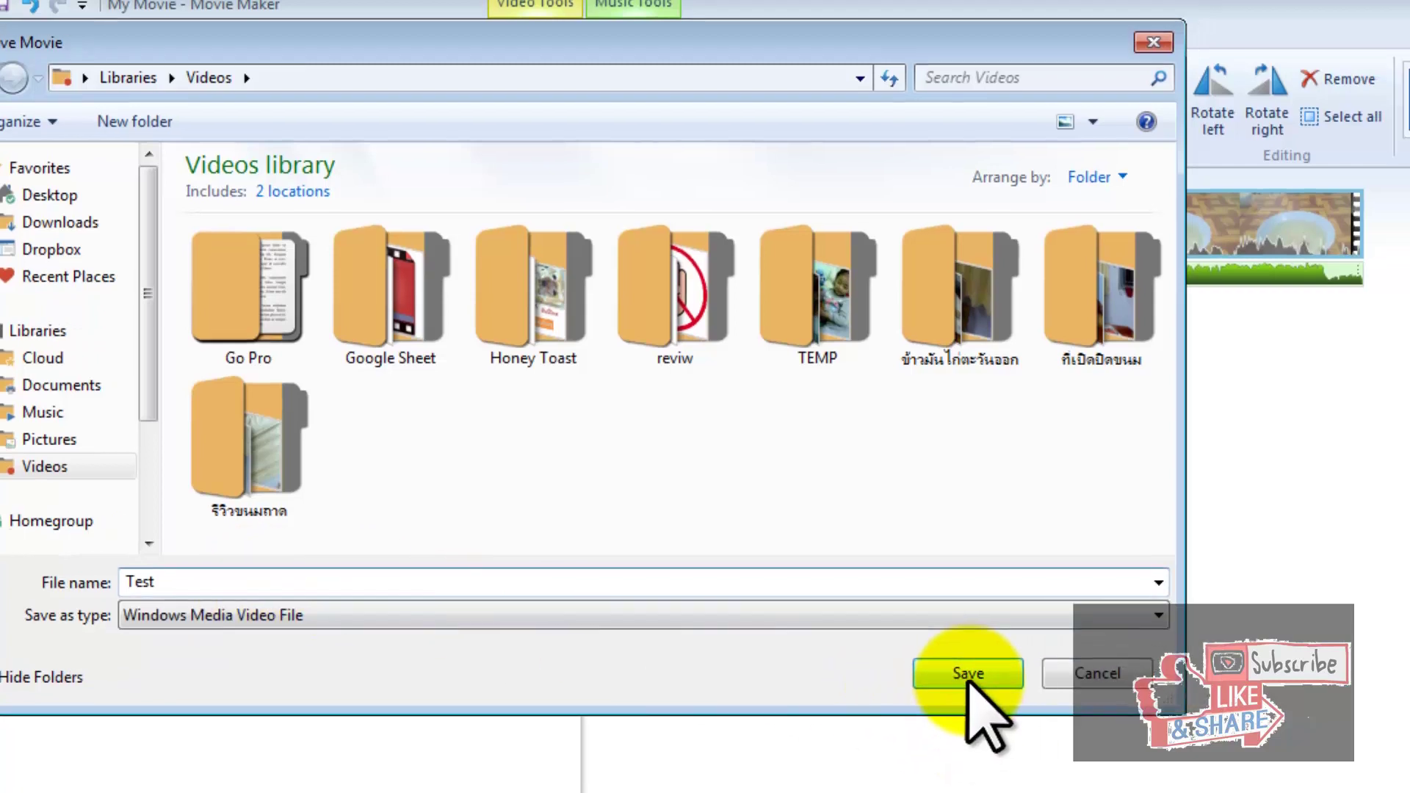
left_click(1004, 681)
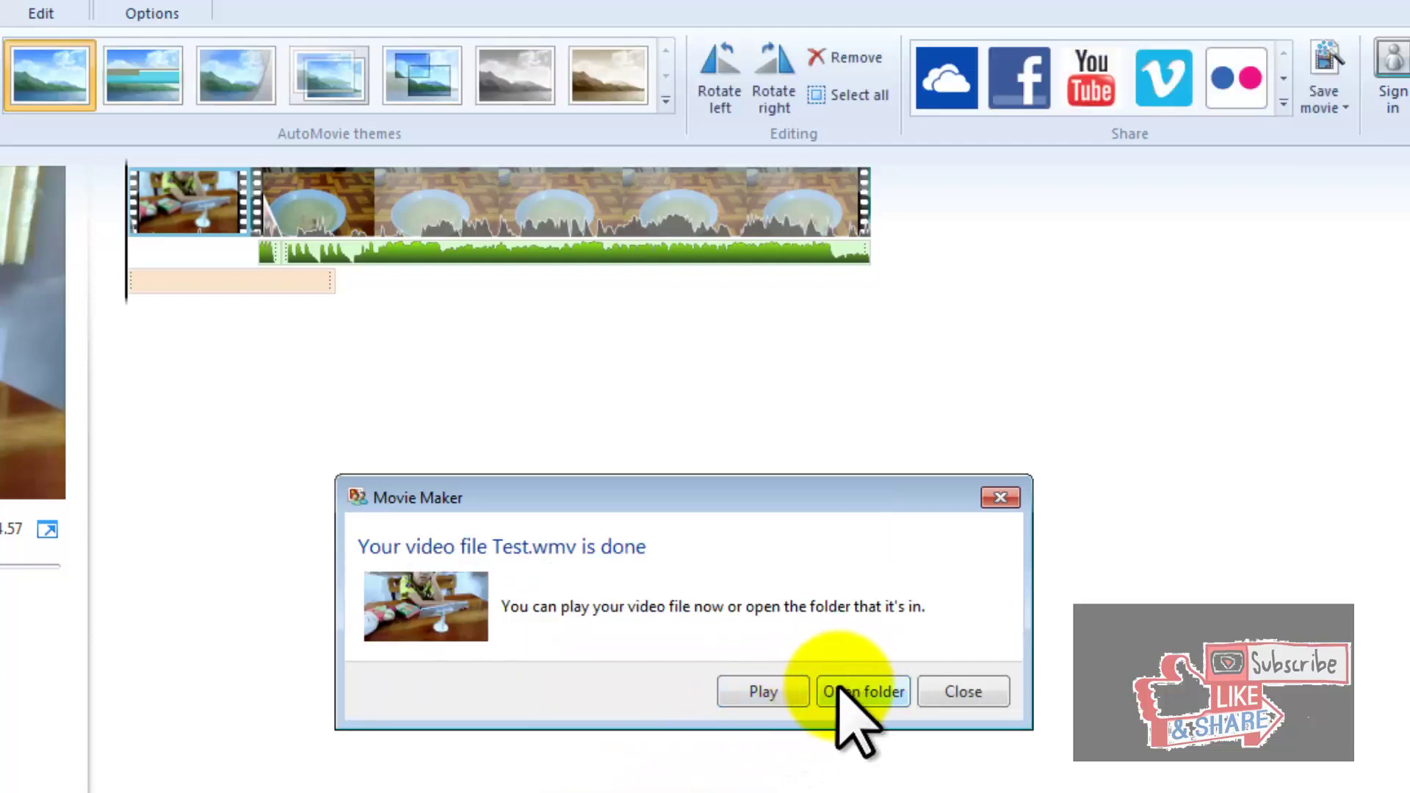
- Open the exported movie's folder, play the Test video, and return to Movie Maker
left_click(853, 691)
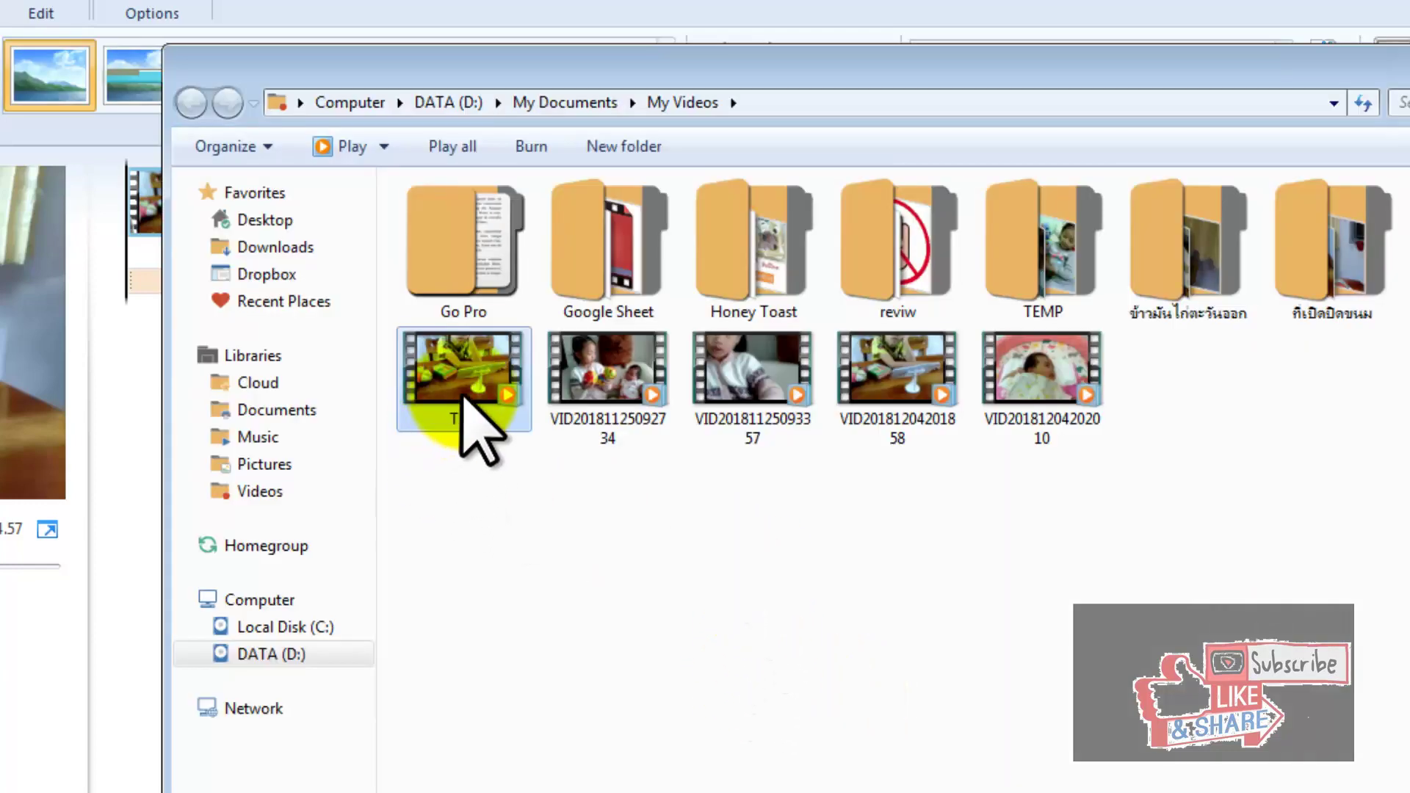
right_click(465, 396)
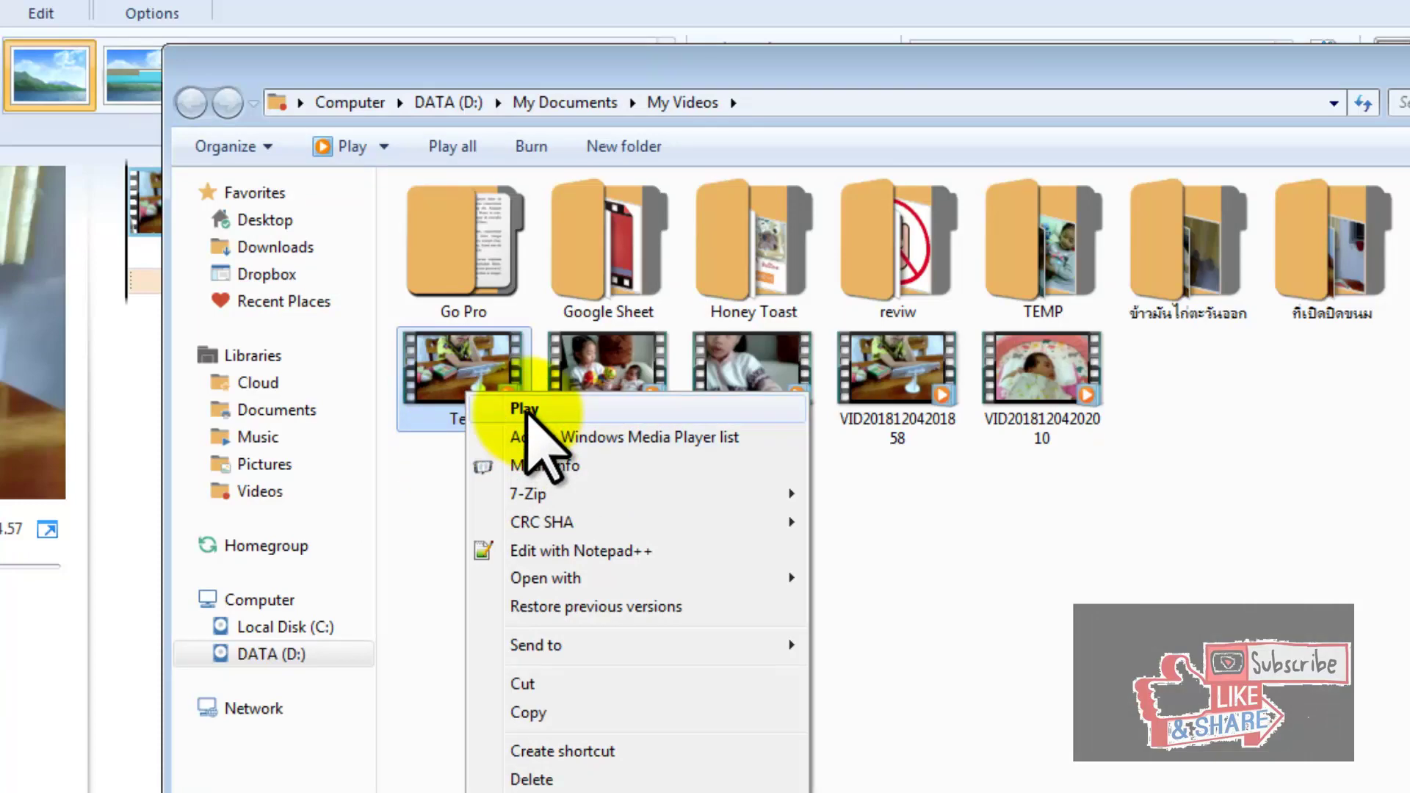
left_click(524, 409)
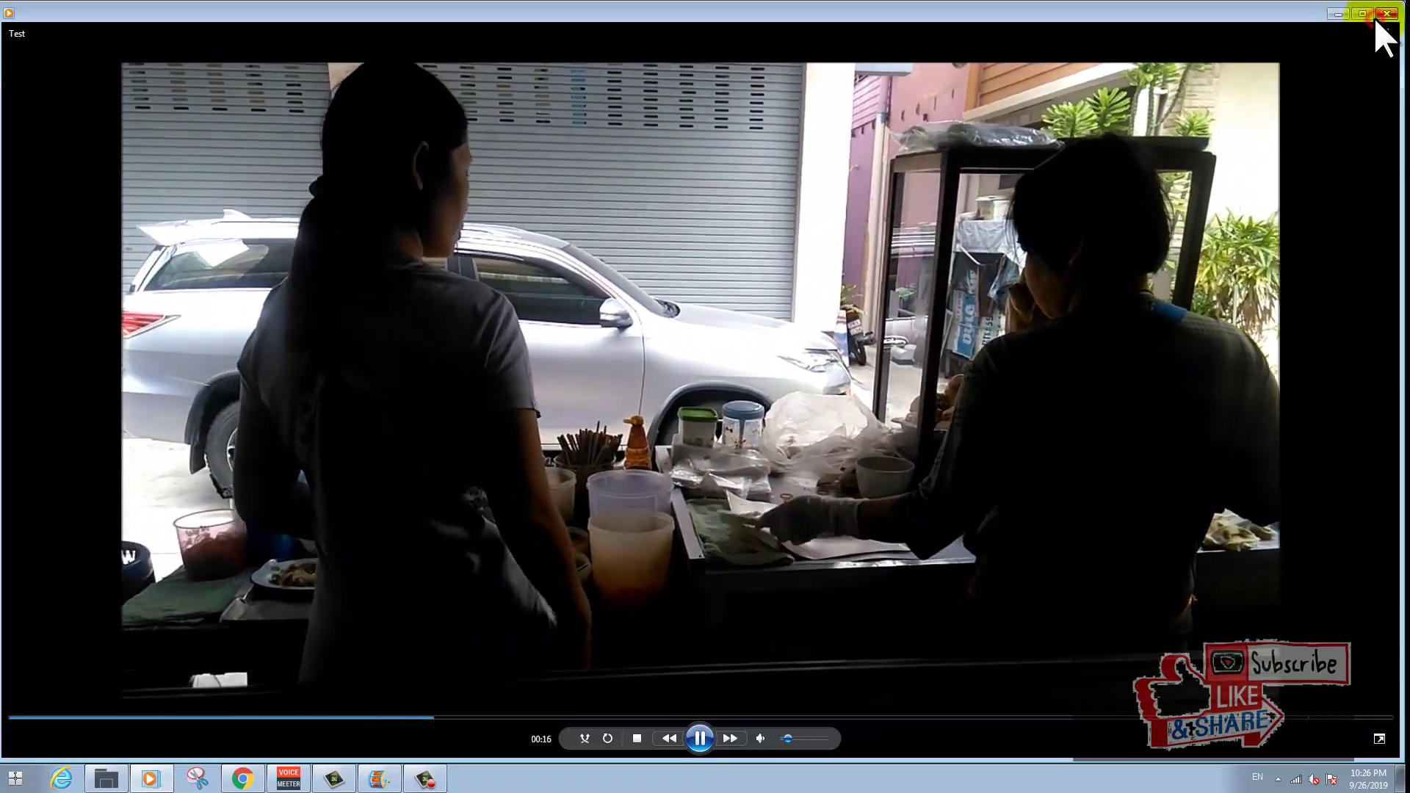
left_click(1378, 15)
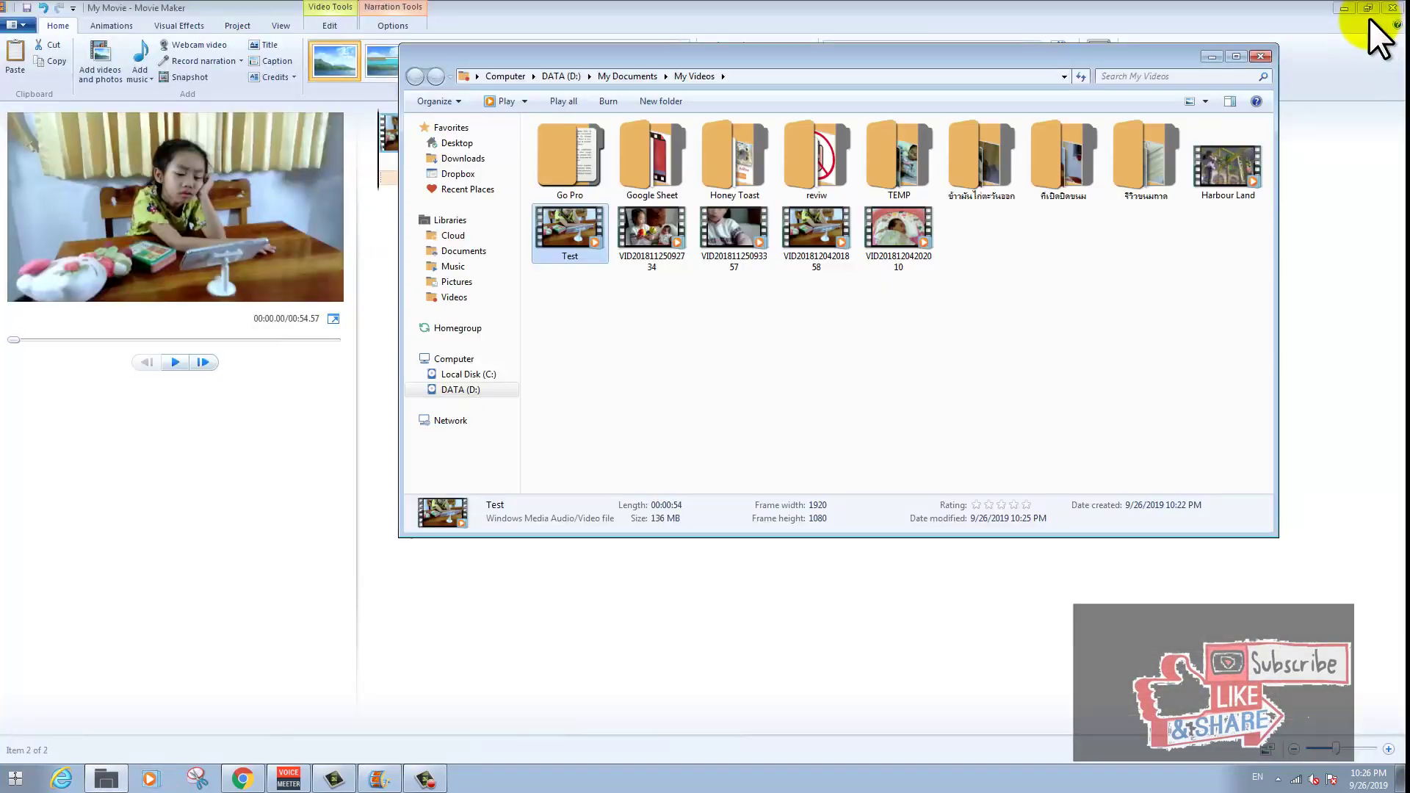
left_click(611, 577)
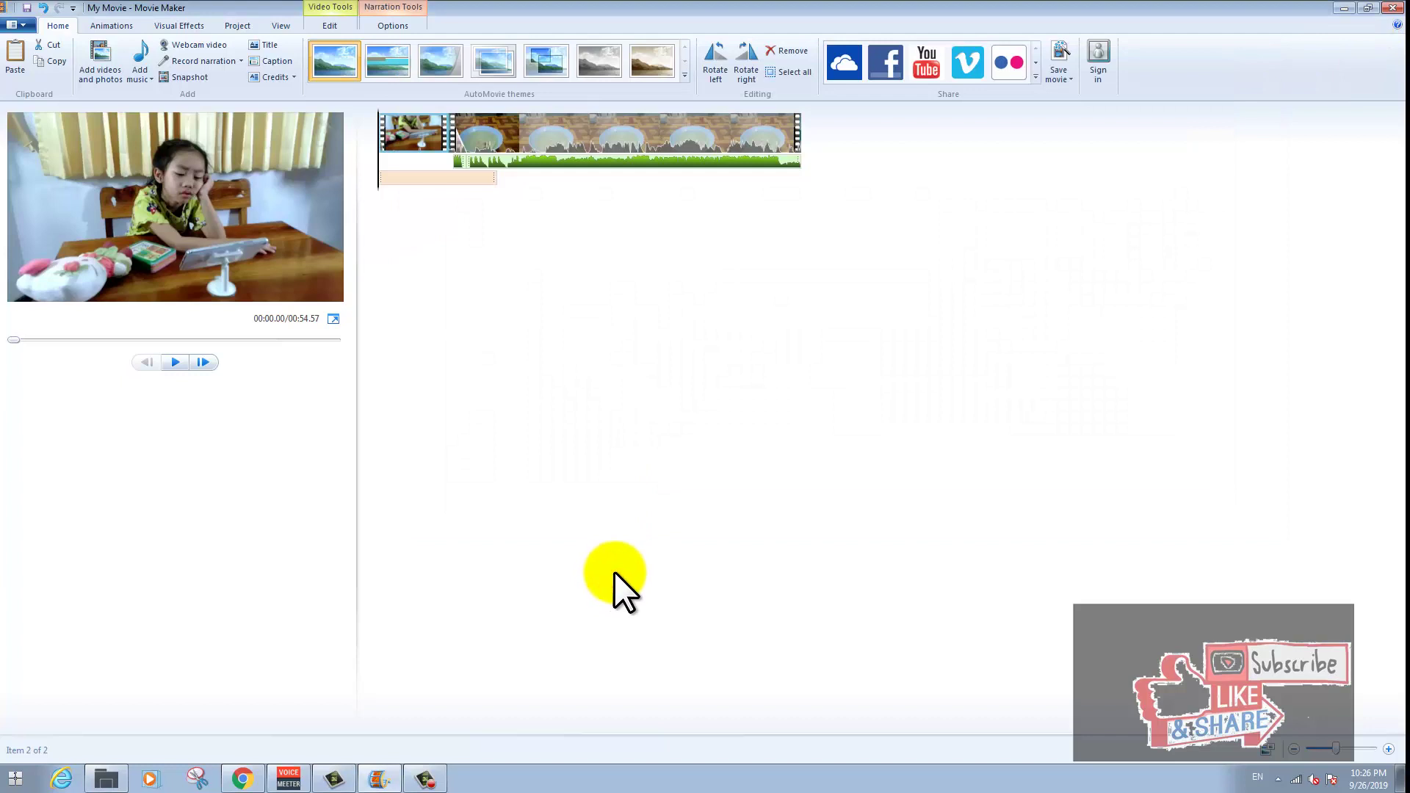
- Add a title slide before the first clip and clear its default My Movie text
left_click(267, 45)
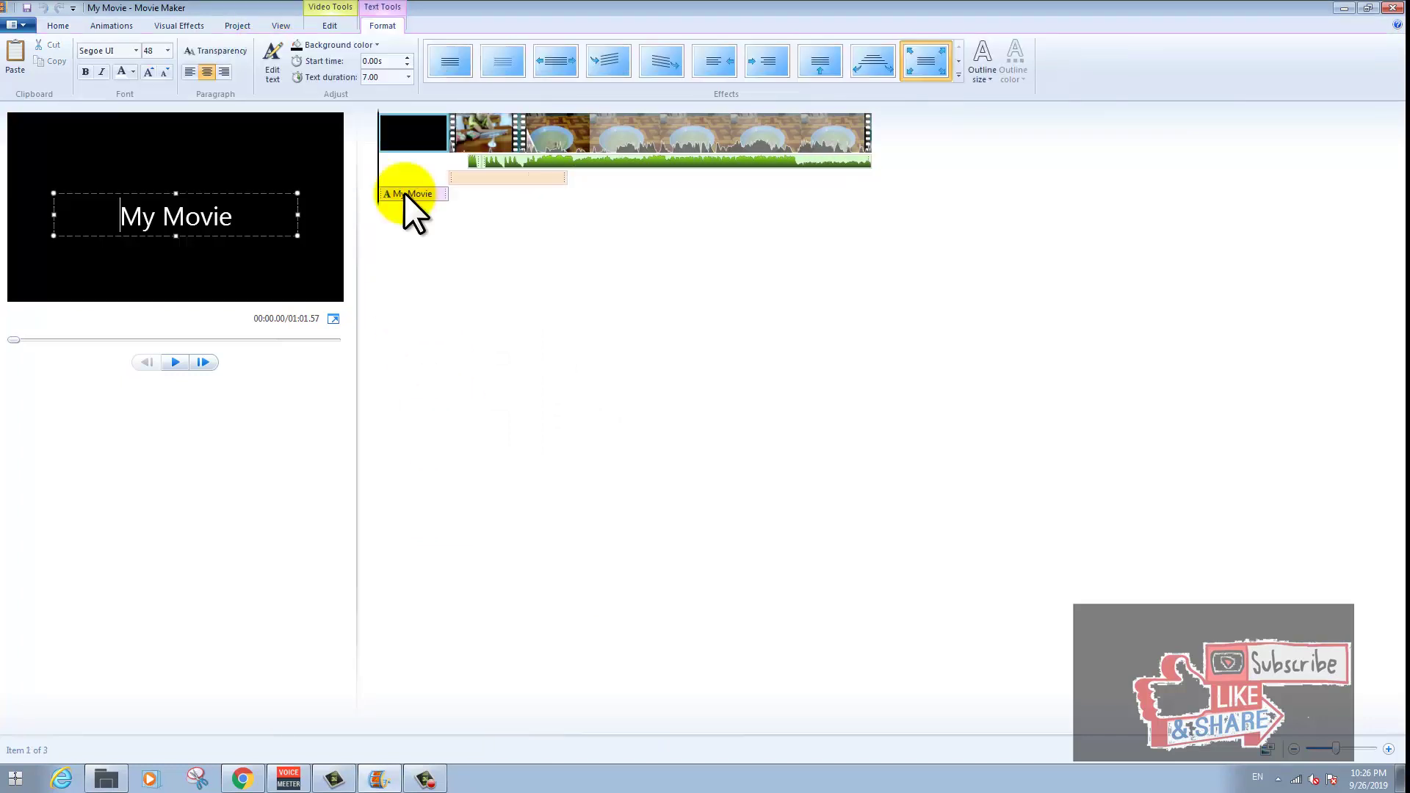
left_click(404, 192)
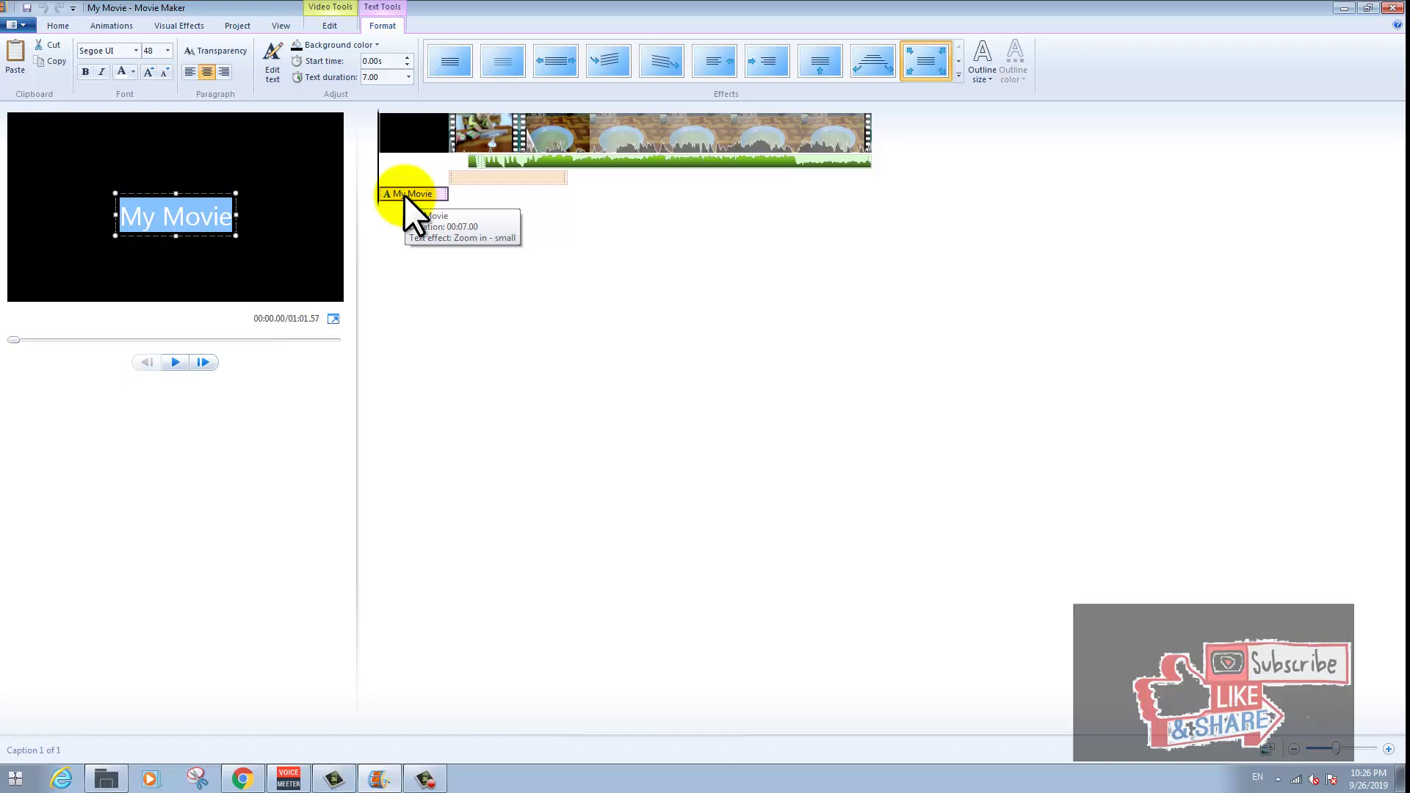
type("D")
key("BackSpace")
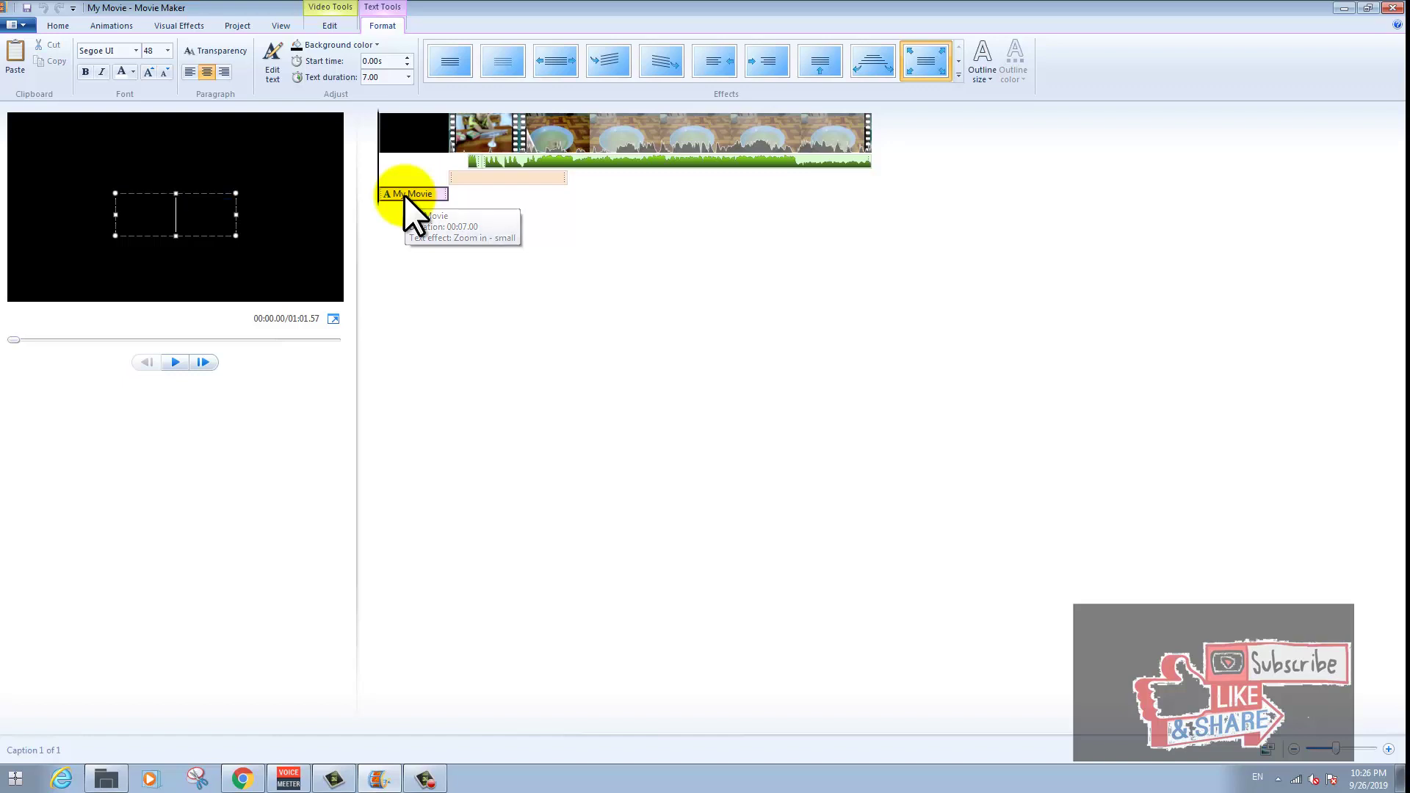